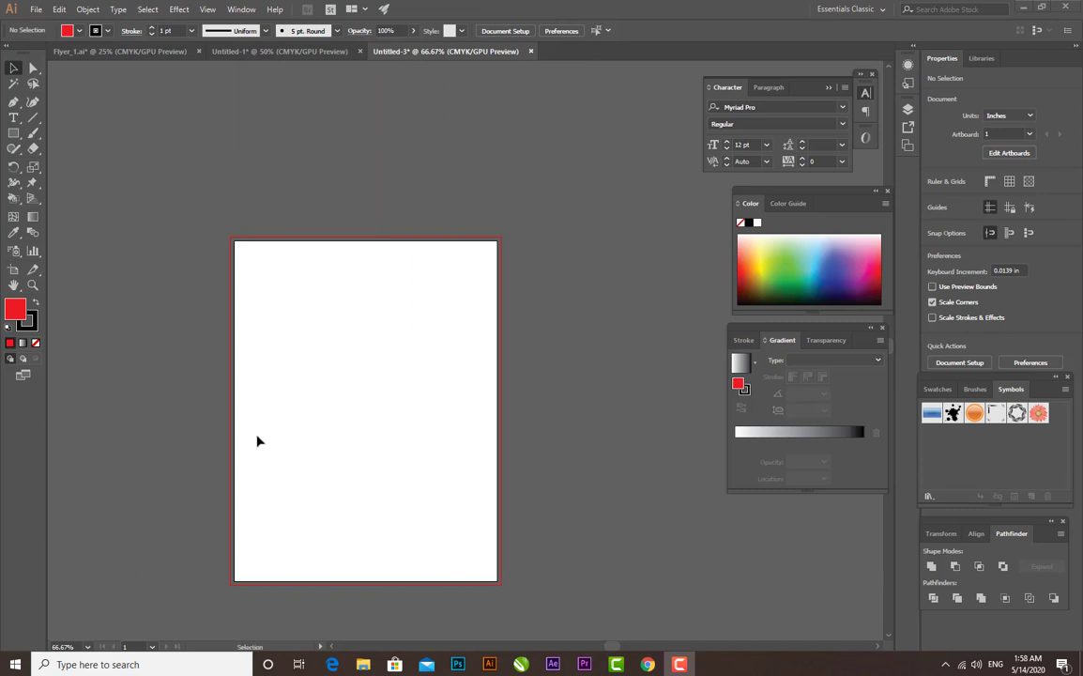
- Draw a closed shape across the artboard's top with the Pen tool, curving downward between about 3.38 in on the left and 4.15 in on the right
click(14, 101)
click(235, 346)
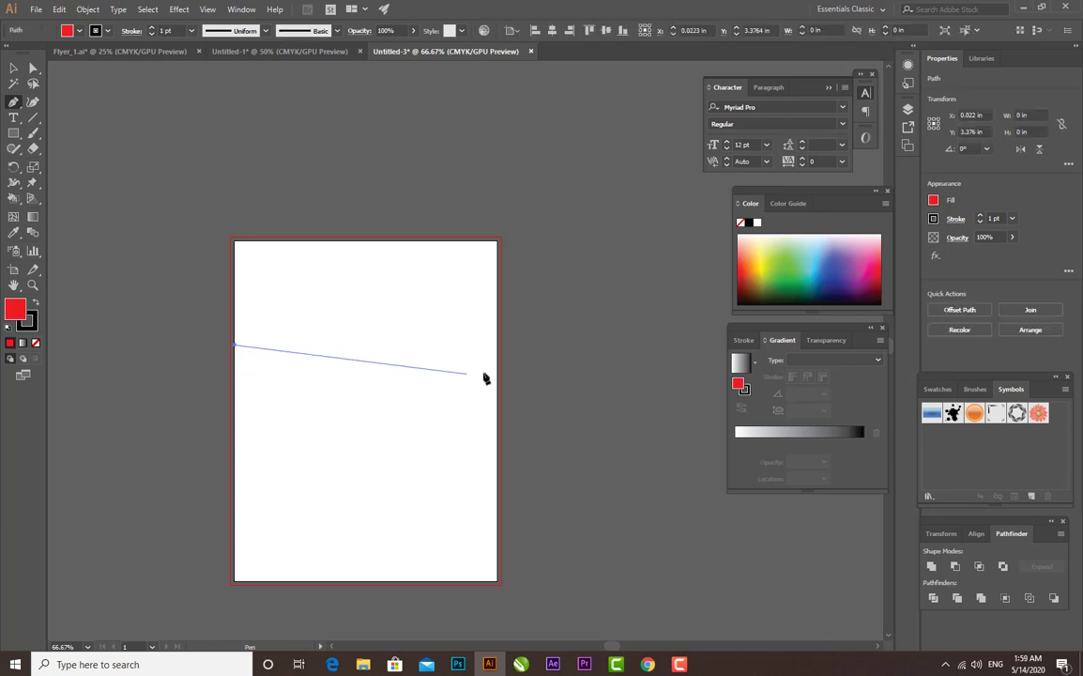
drag(494, 369, 696, 269)
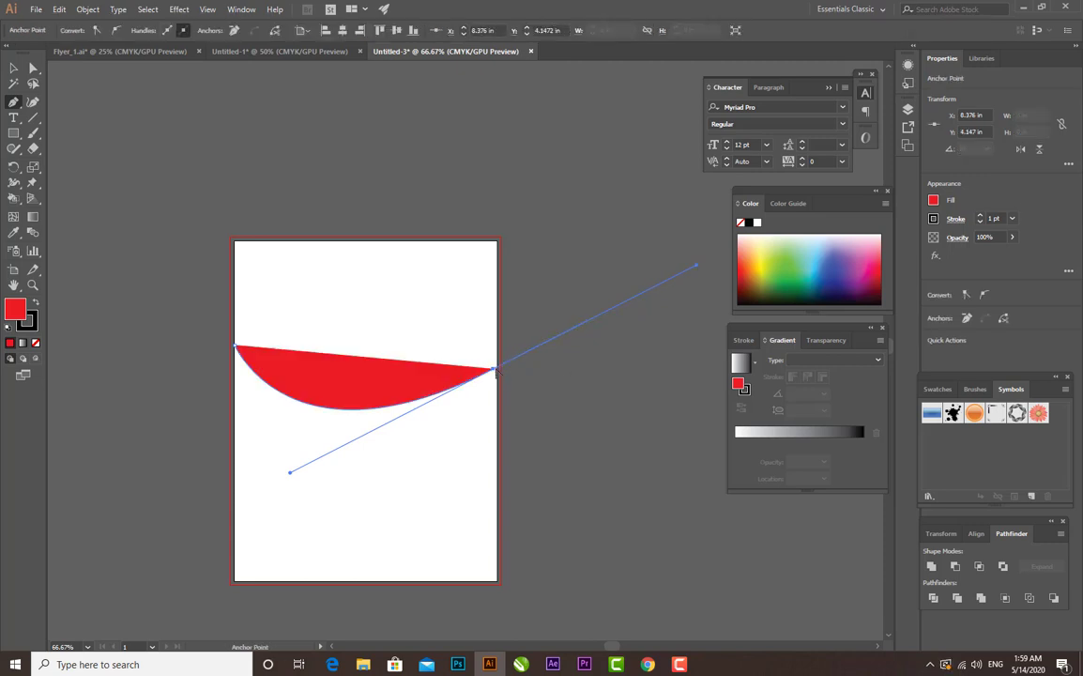
drag(498, 369, 494, 249)
click(495, 243)
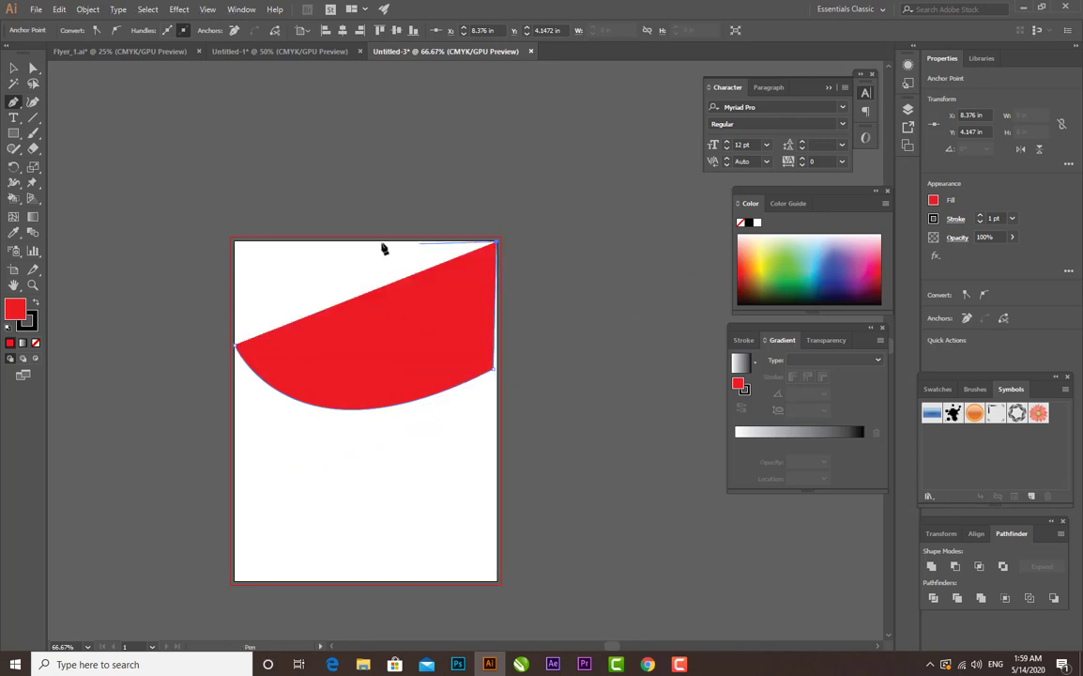
click(234, 243)
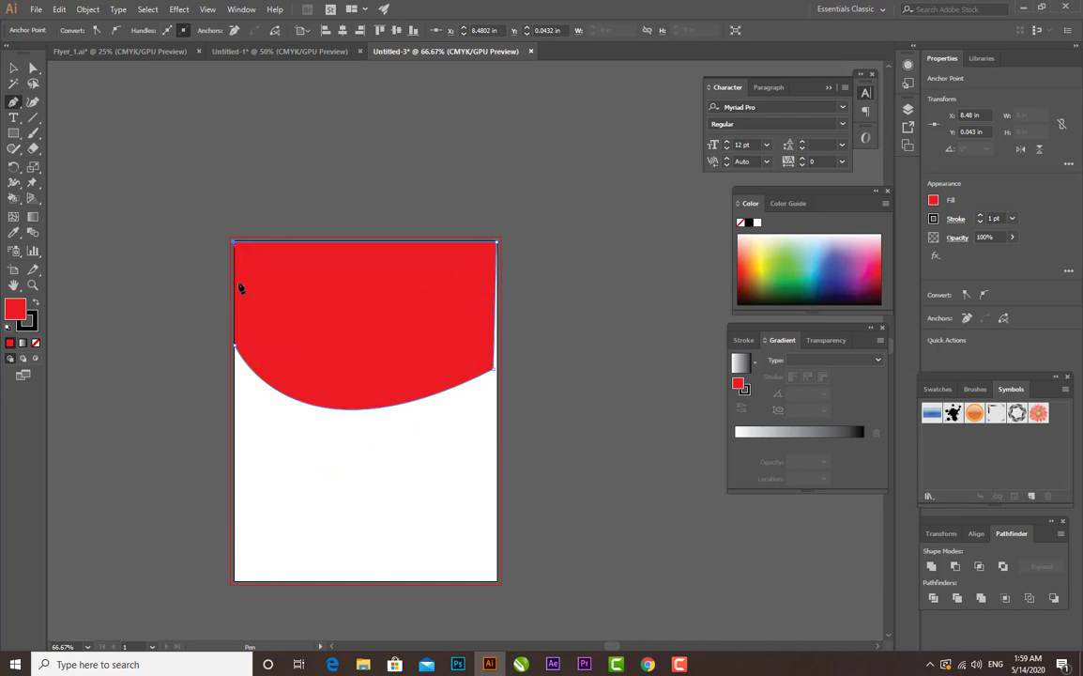
click(235, 346)
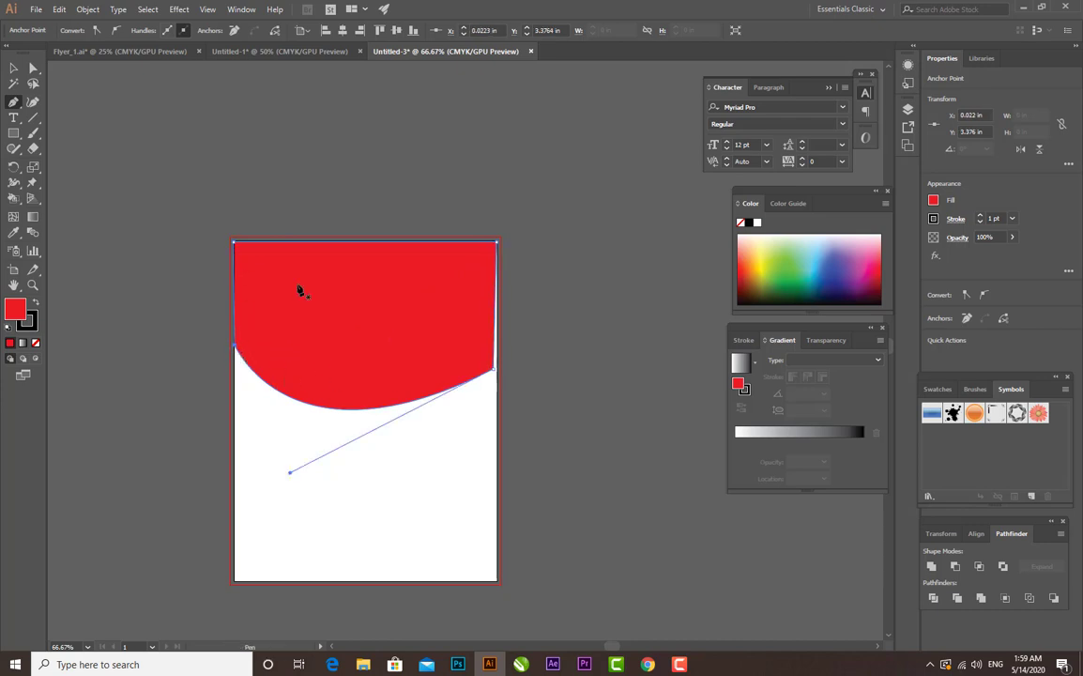
- Move the top shape's lower-right anchor point out to align with the artboard's right edge
click(31, 70)
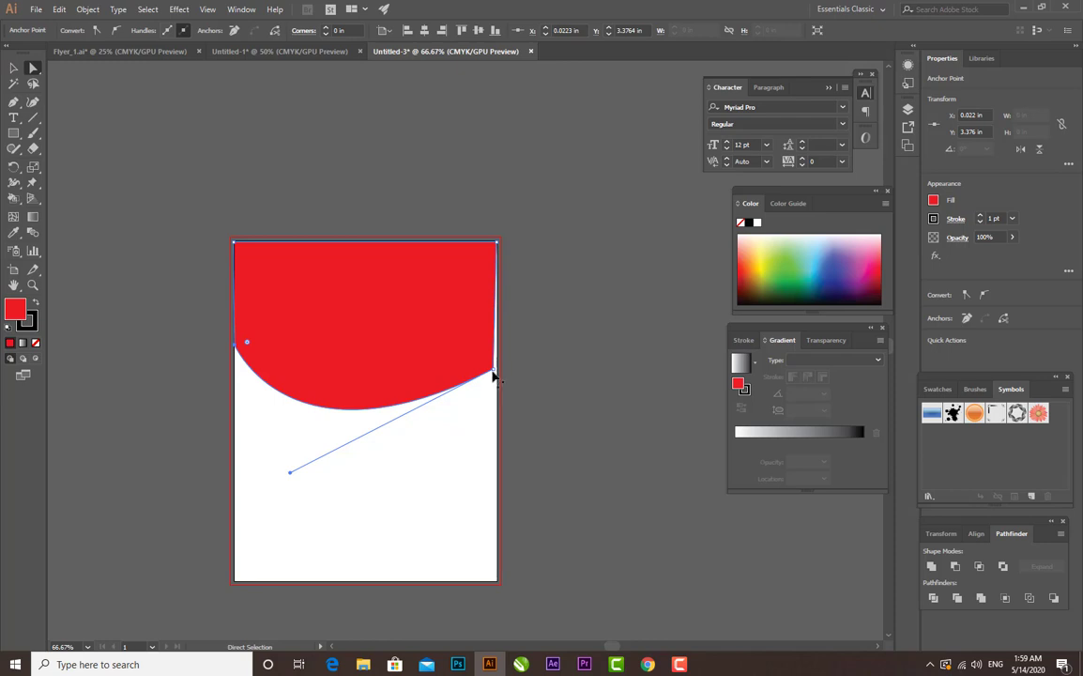
drag(493, 373, 496, 370)
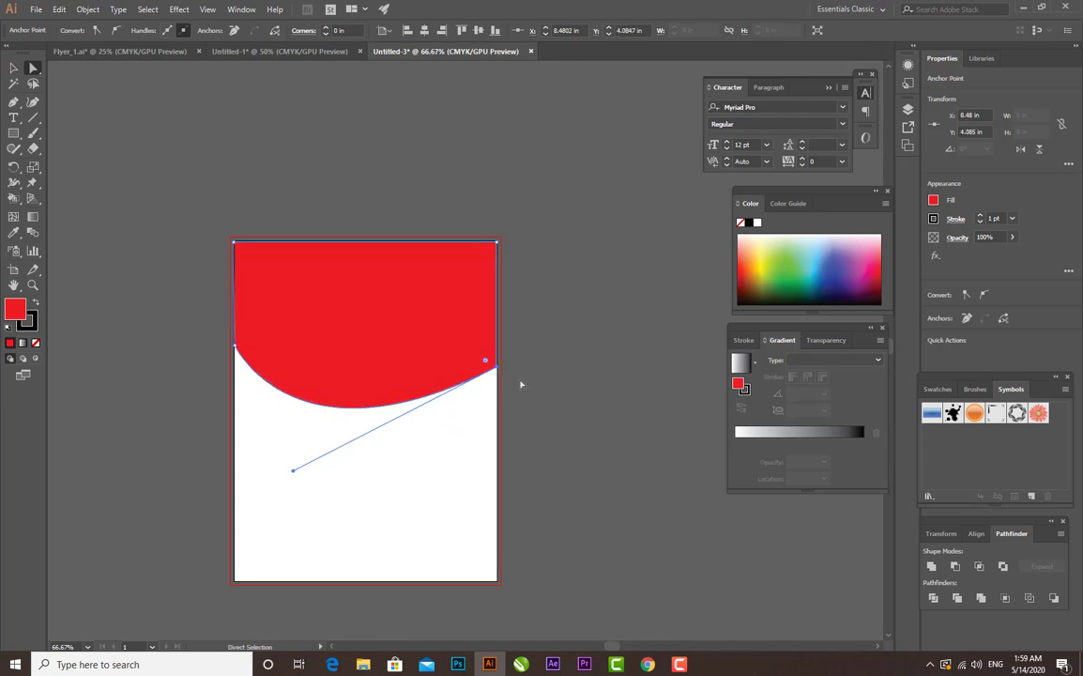
click(13, 68)
click(574, 331)
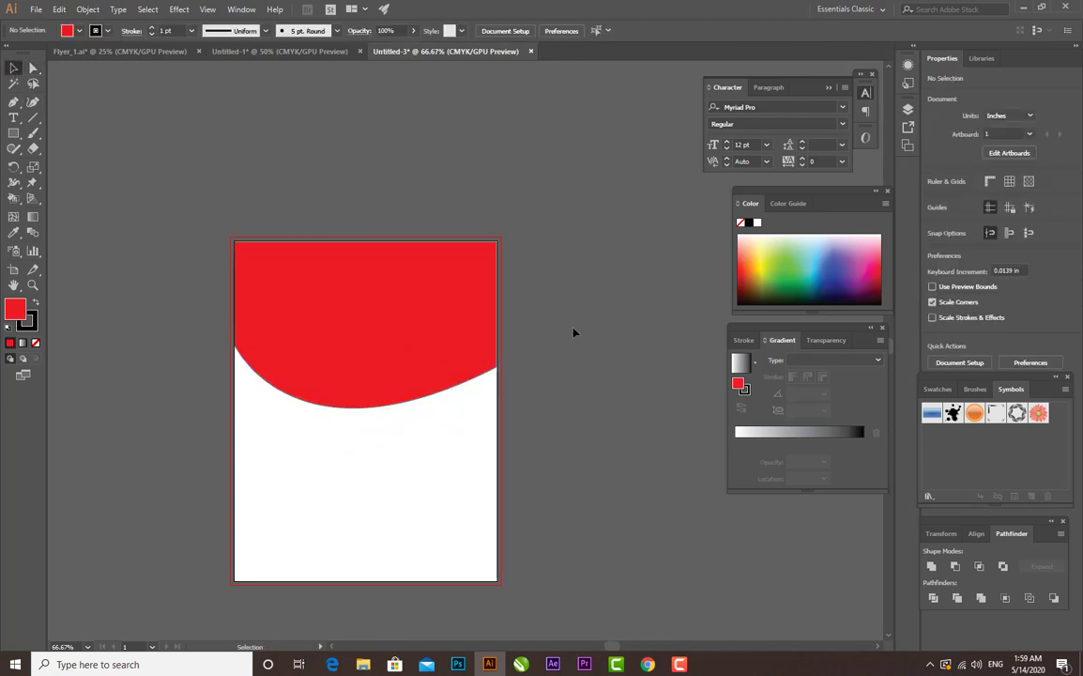
- Reduce the height of the red top shape slightly by raising its lower boundary
key(ctrl+1)
click(402, 355)
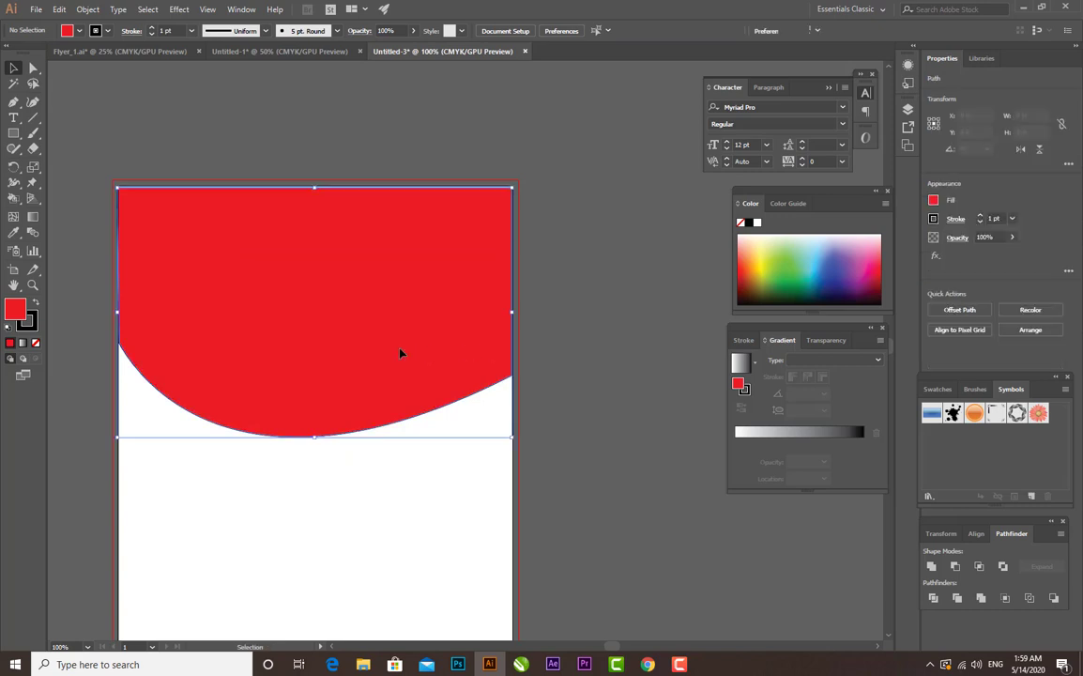
drag(316, 440, 316, 423)
click(555, 346)
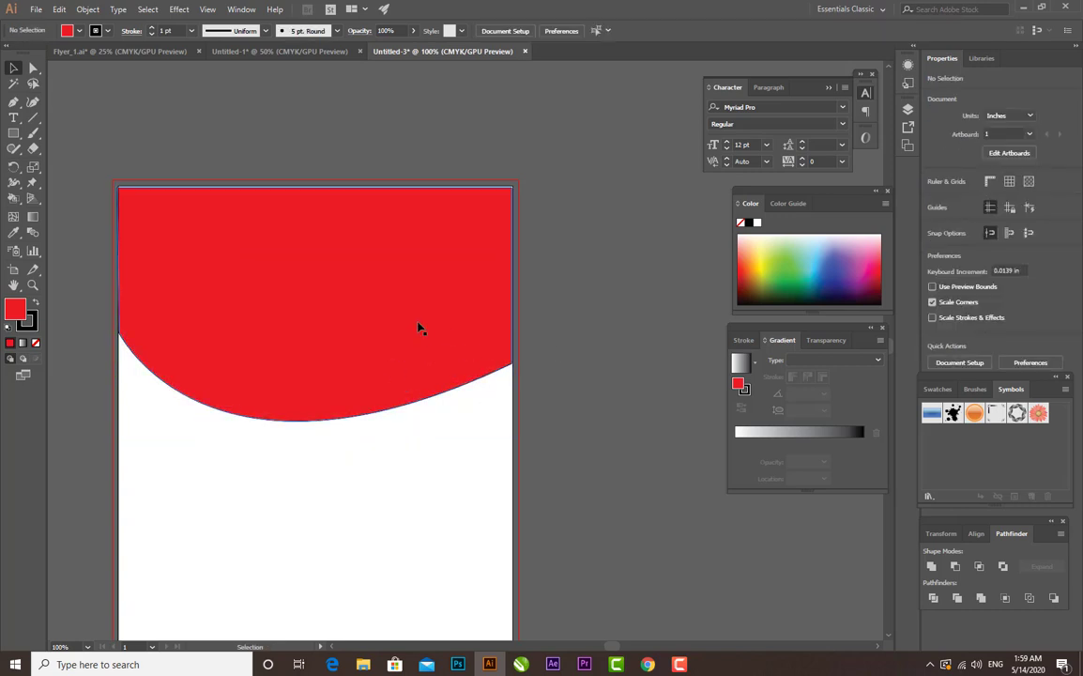
click(421, 328)
click(526, 333)
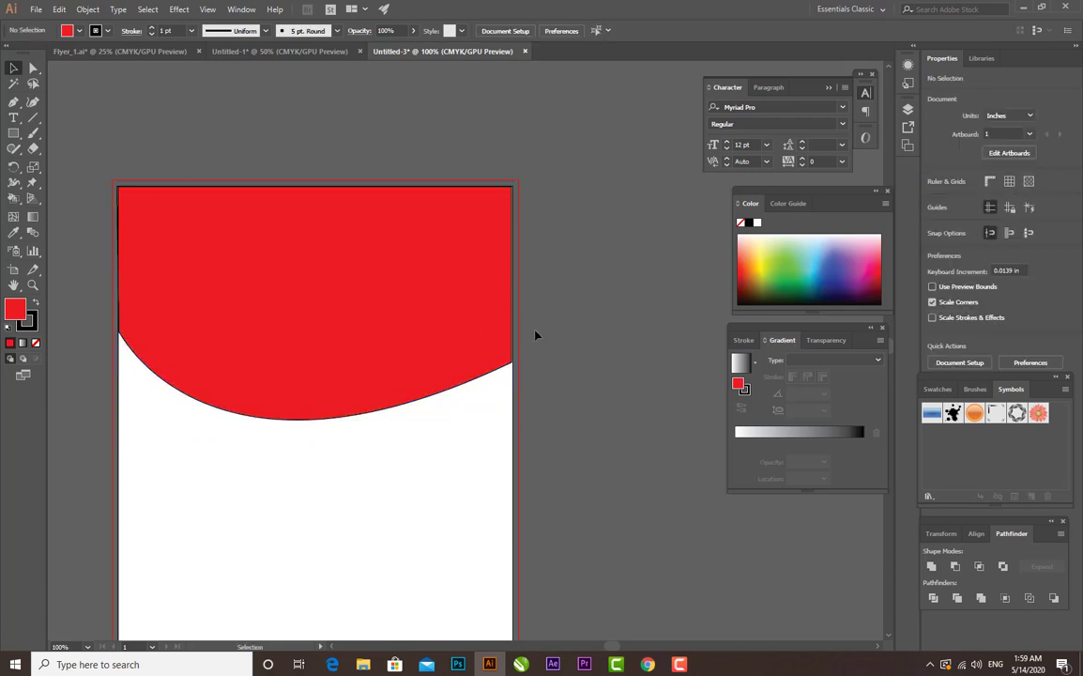
- Draw a closed wavy shape filling the artboard's bottom with the Pen tool, from about 7.46 in on the left to 6 in on the right
key(ctrl+minus)
key(ctrl+minus)
key(ctrl+minus)
key(ctrl+minus)
key(ctrl+plus)
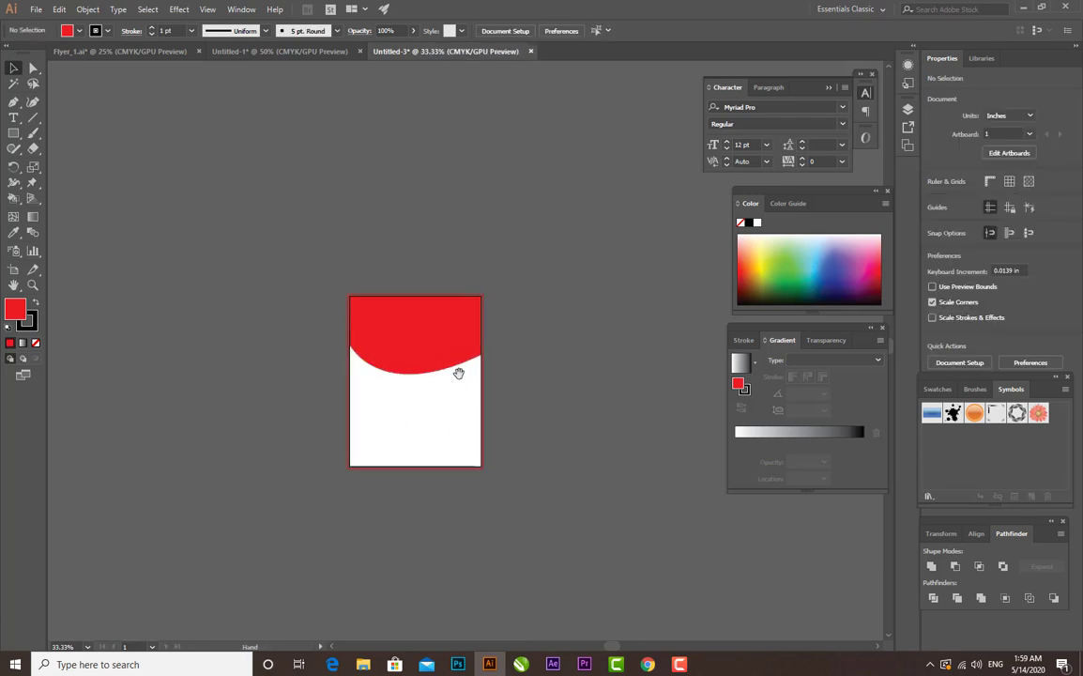
drag(460, 376, 457, 358)
key(ctrl+plus)
key(ctrl+plus)
drag(399, 378, 440, 361)
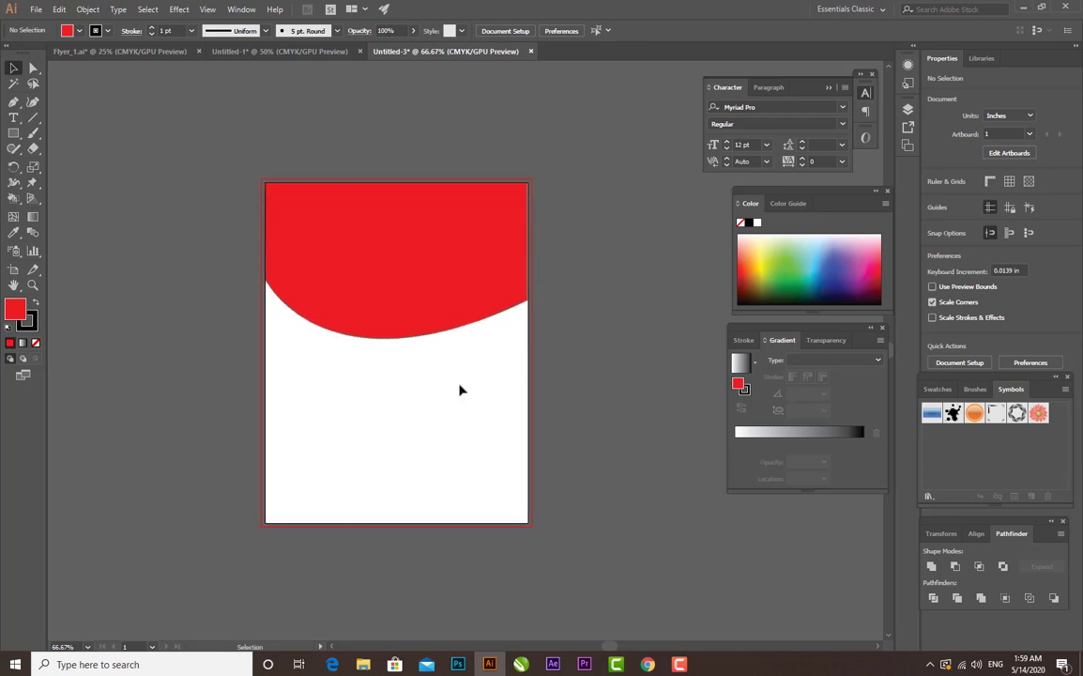
key(p)
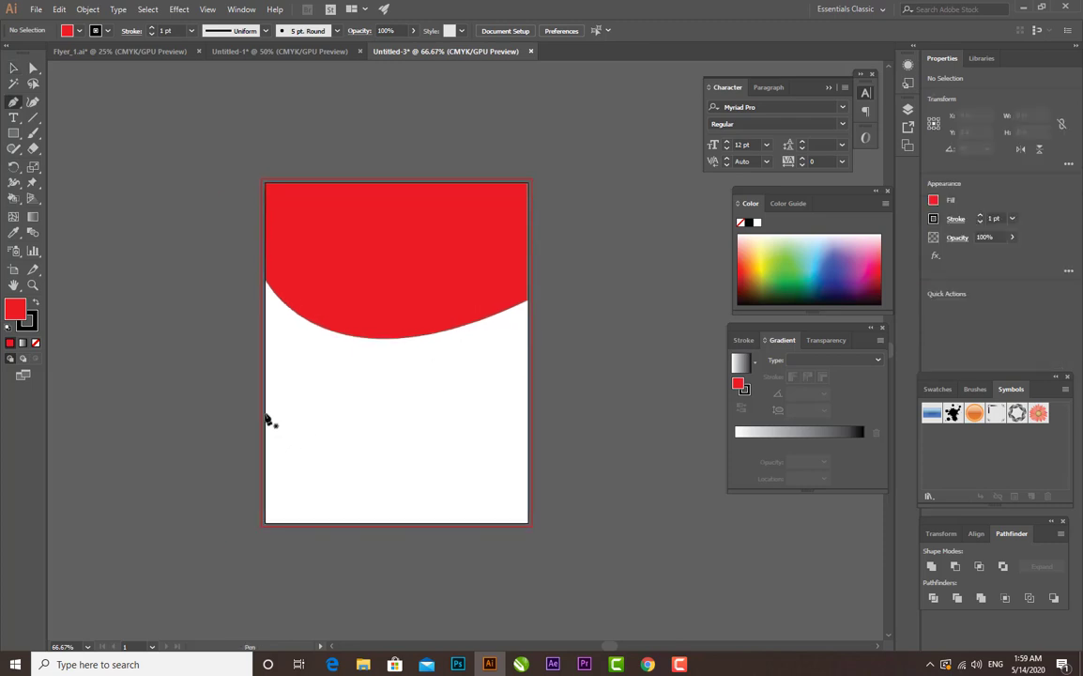
click(266, 413)
drag(409, 409, 495, 441)
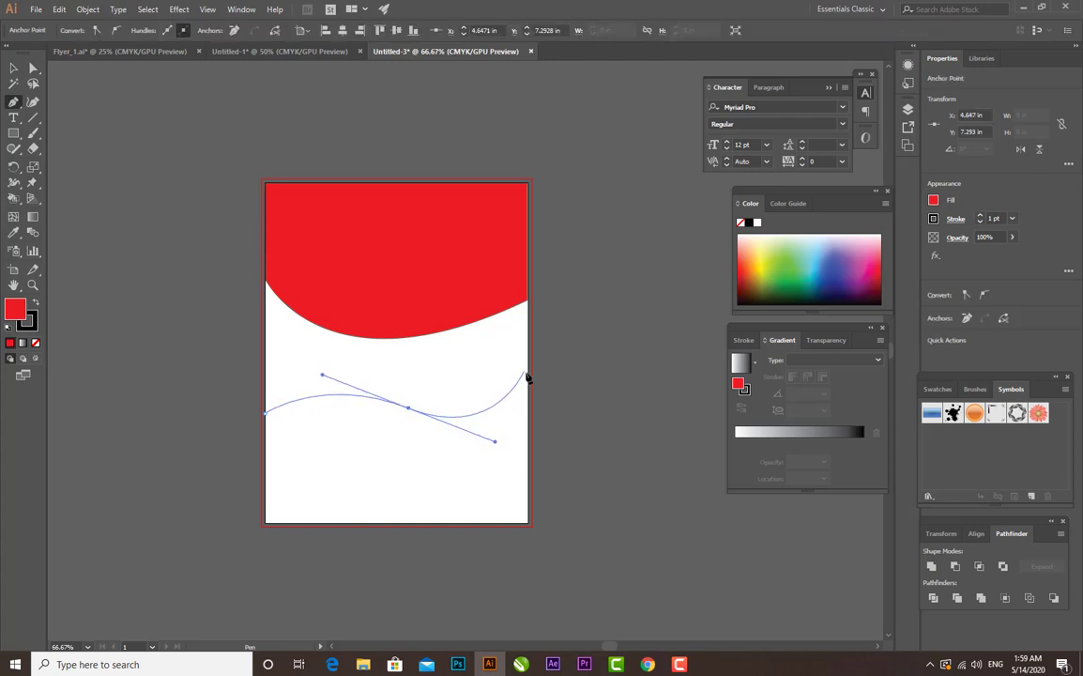
click(526, 371)
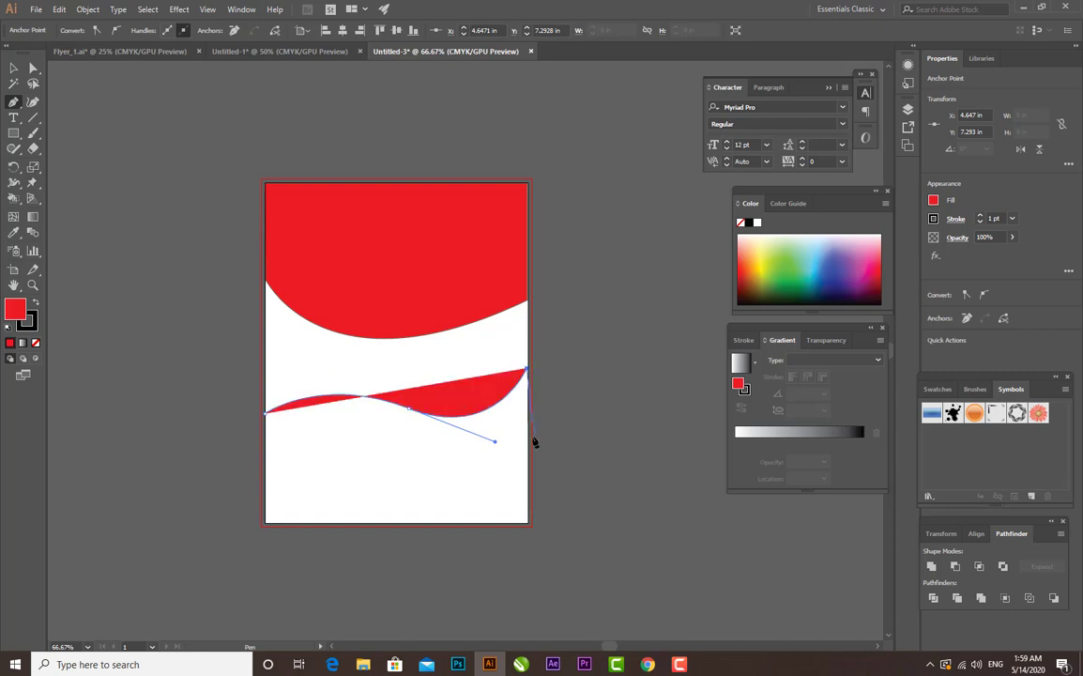
click(528, 525)
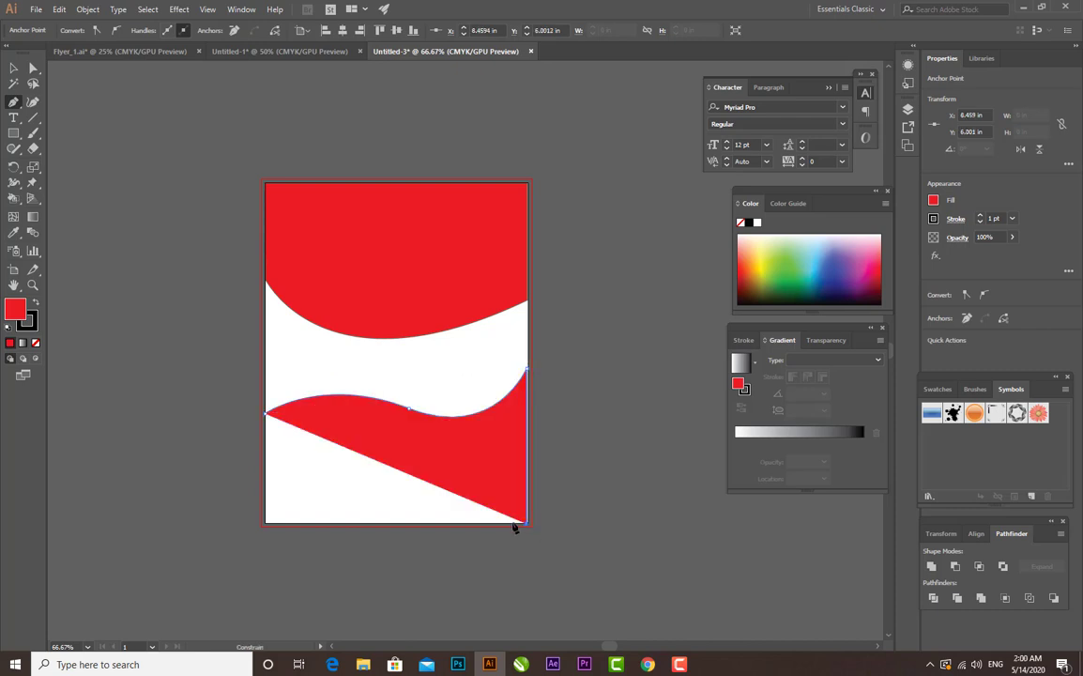
click(266, 525)
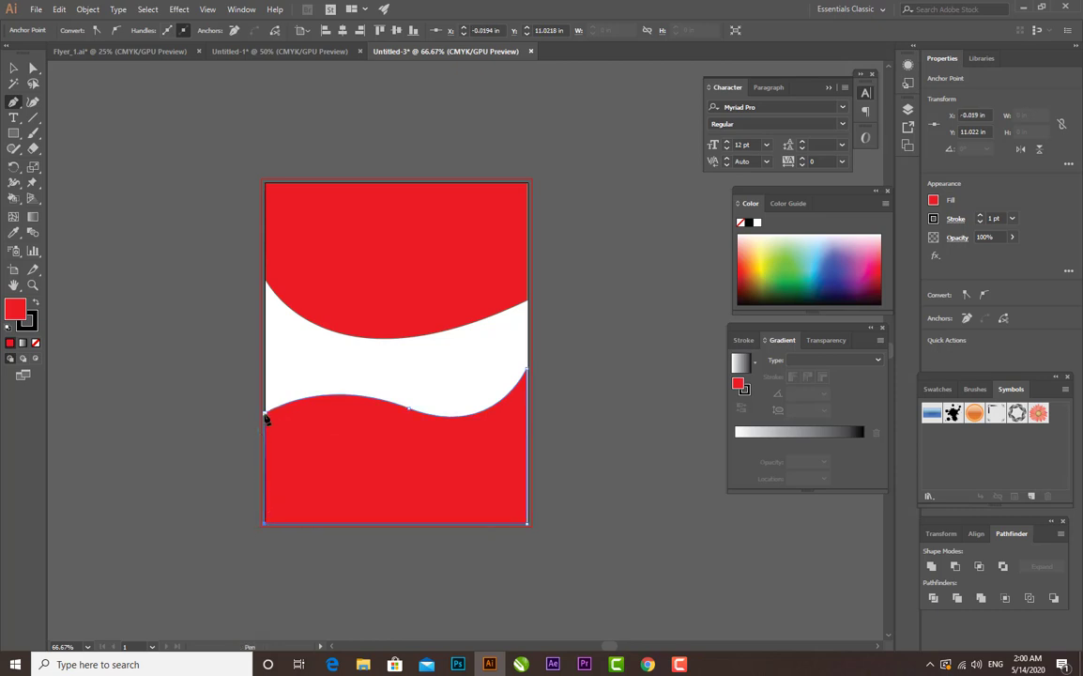
click(265, 414)
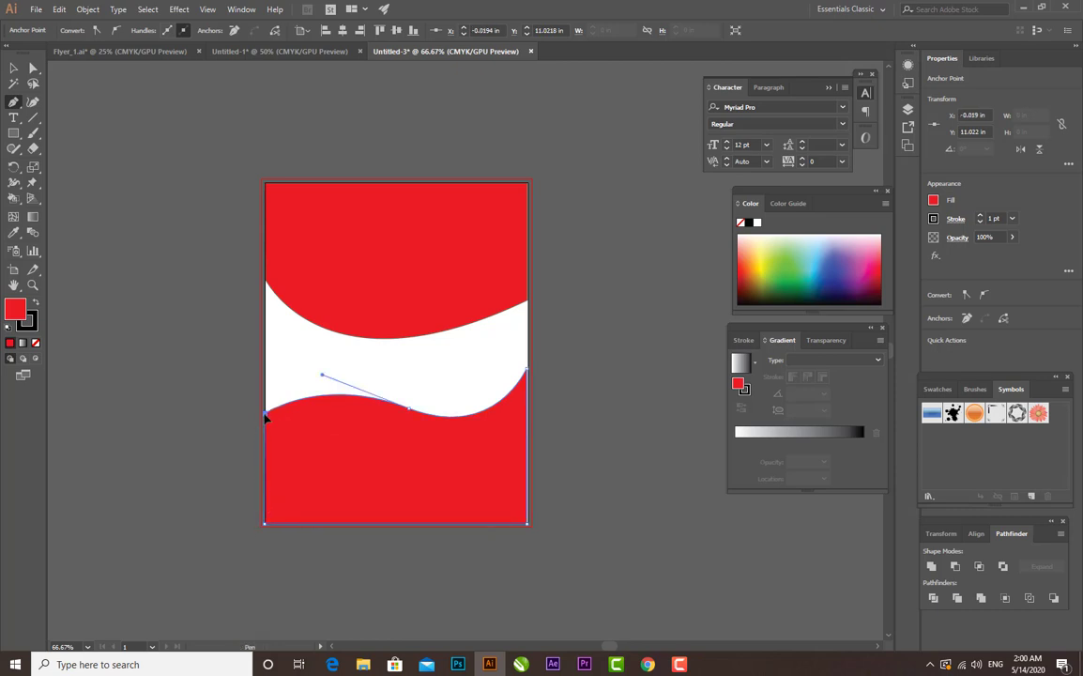
click(13, 69)
click(586, 536)
- Move the bottom wave shape's upper-right anchor point out to the artboard's right edge
key(ctrl+plus)
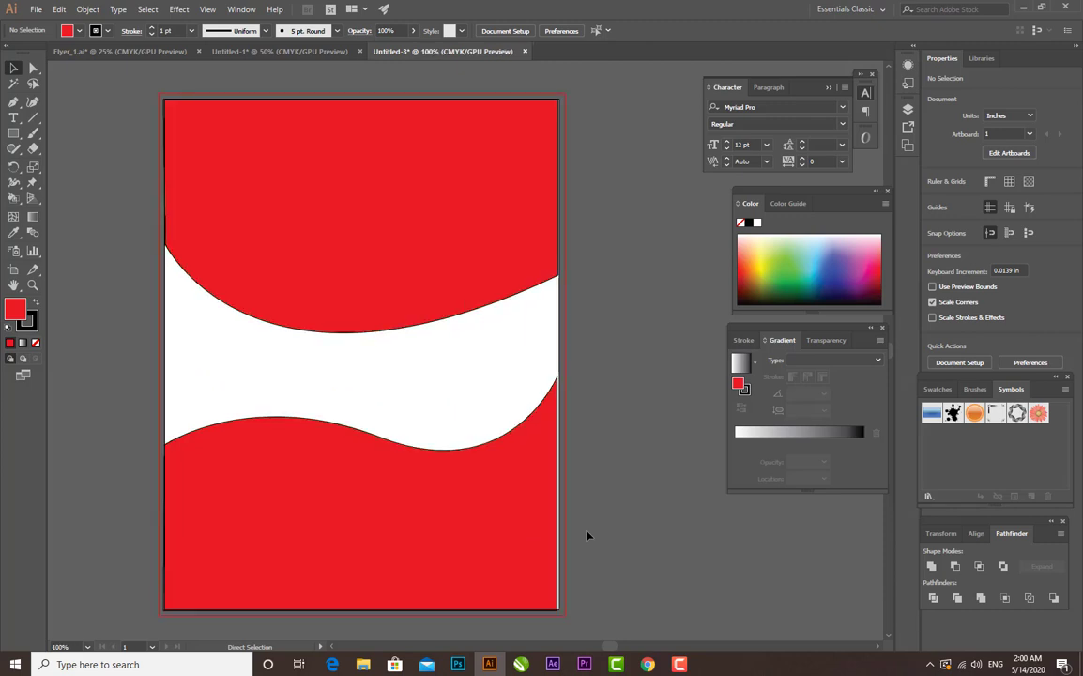
click(537, 515)
click(33, 67)
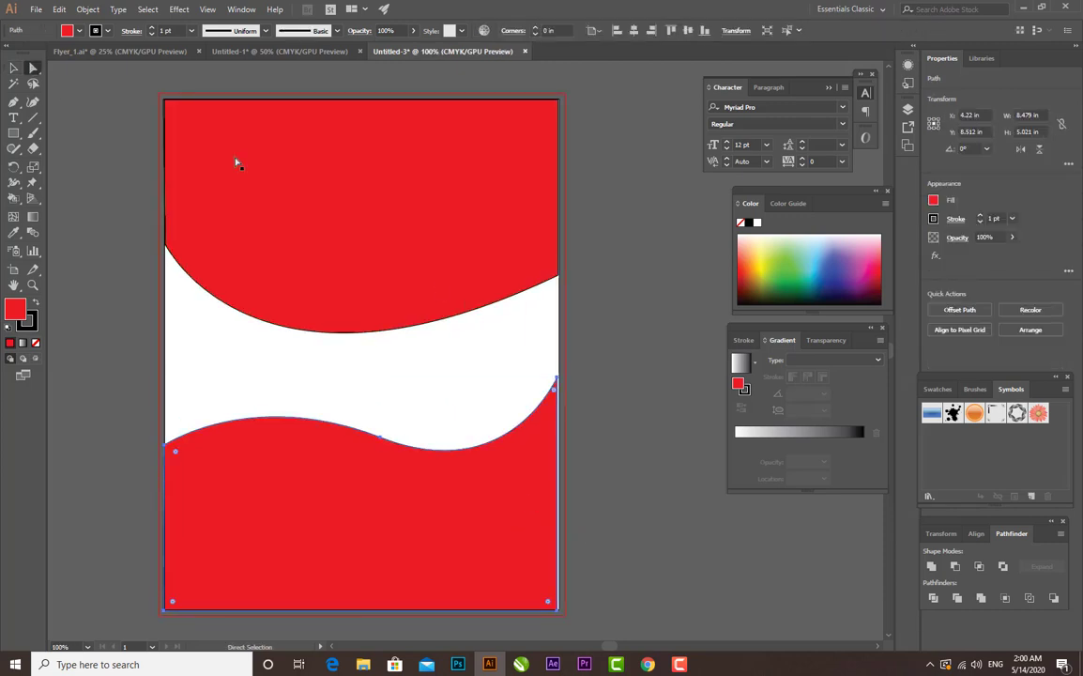
click(555, 381)
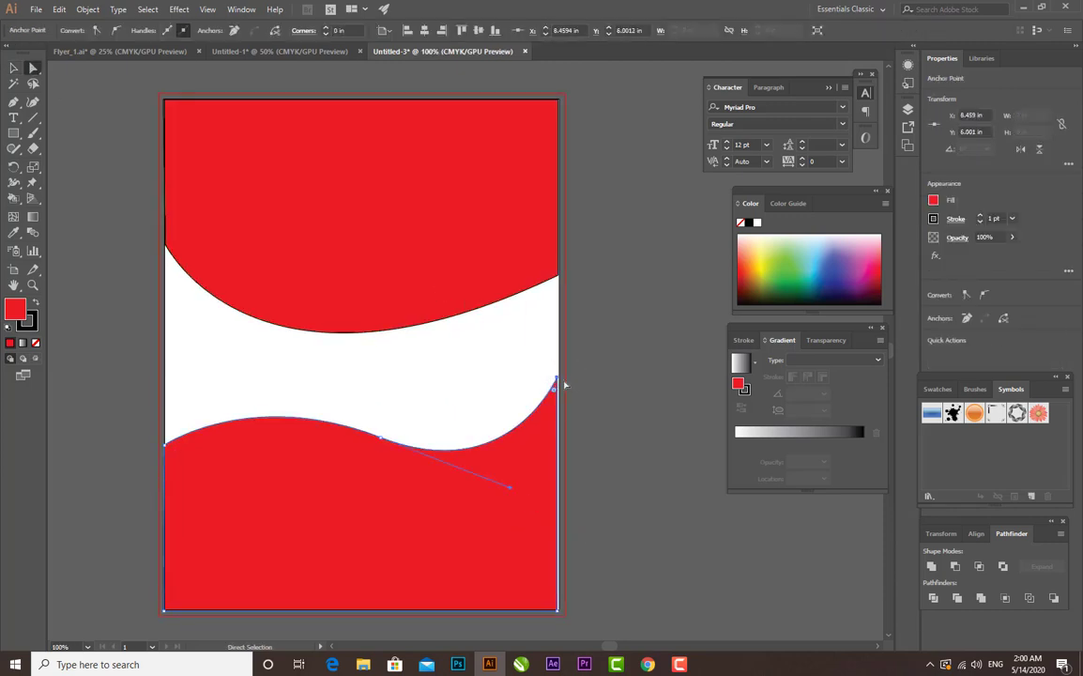
click(588, 375)
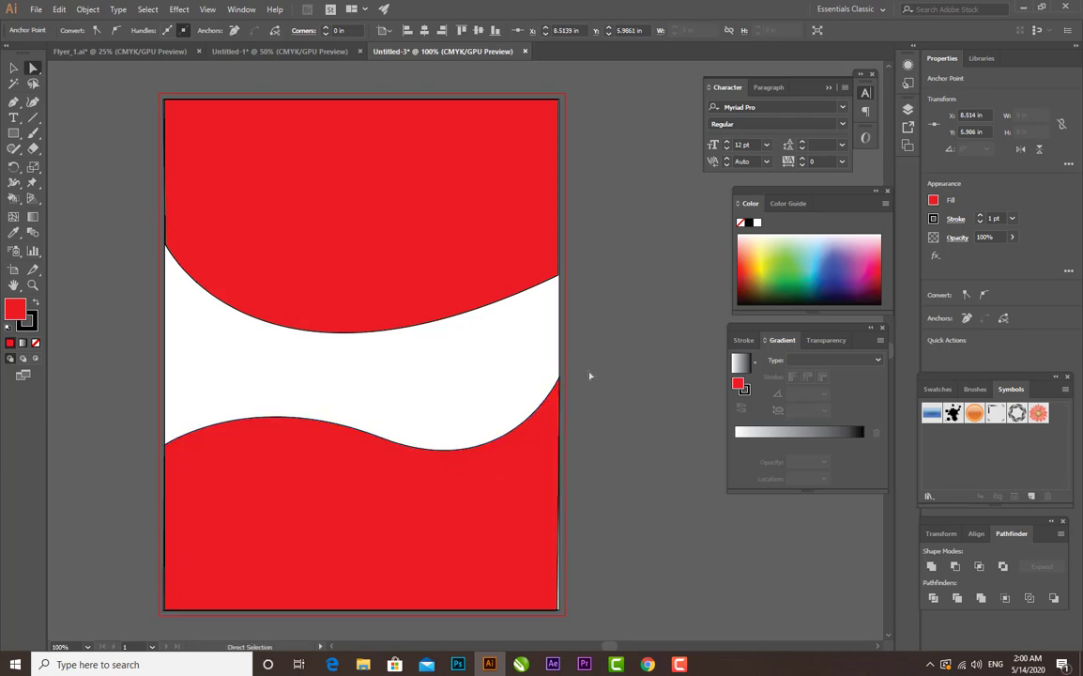
- Place two overlapping copies of the bottom wave shape left of the artboard, with the second copy offset slightly lower
key(ctrl+minus)
key(ctrl+minus)
key(ctrl+minus)
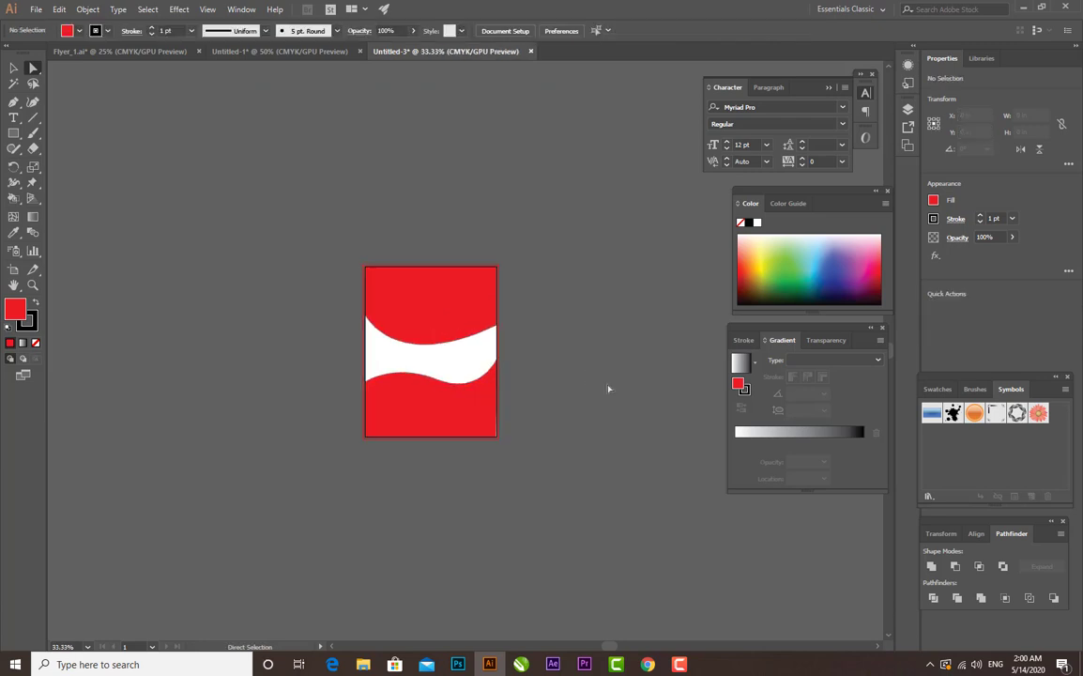
click(460, 408)
mouse_move(460, 408)
mouse_down()
mouse_move(206, 403)
mouse_move(211, 418)
mouse_up()
key(ctrl+1)
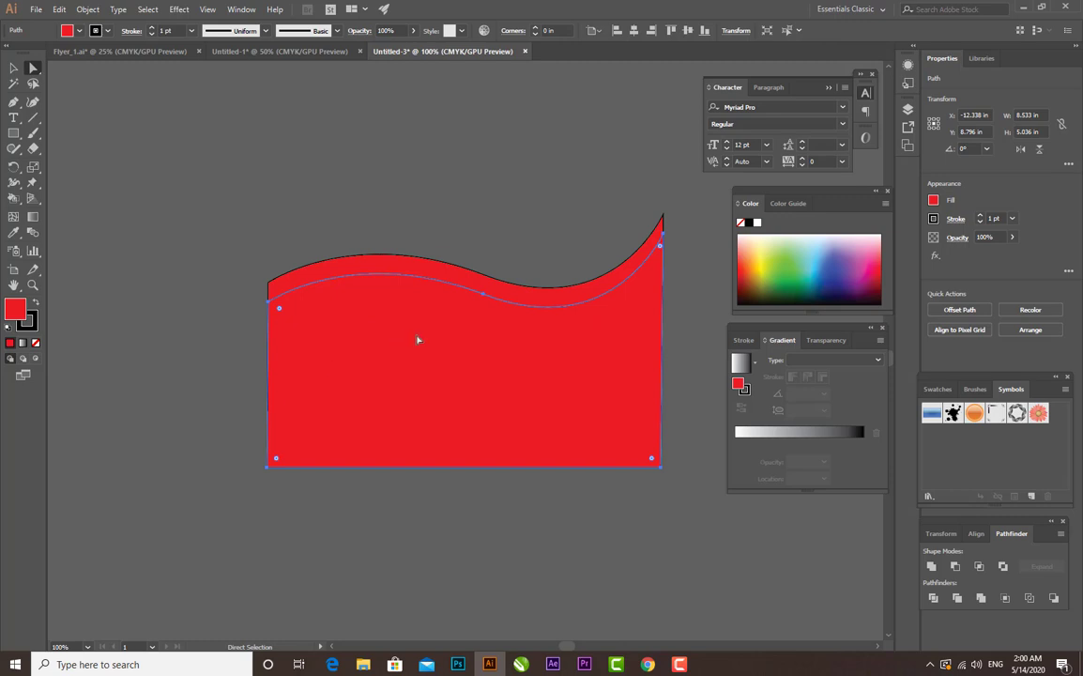
drag(418, 337, 417, 331)
click(433, 529)
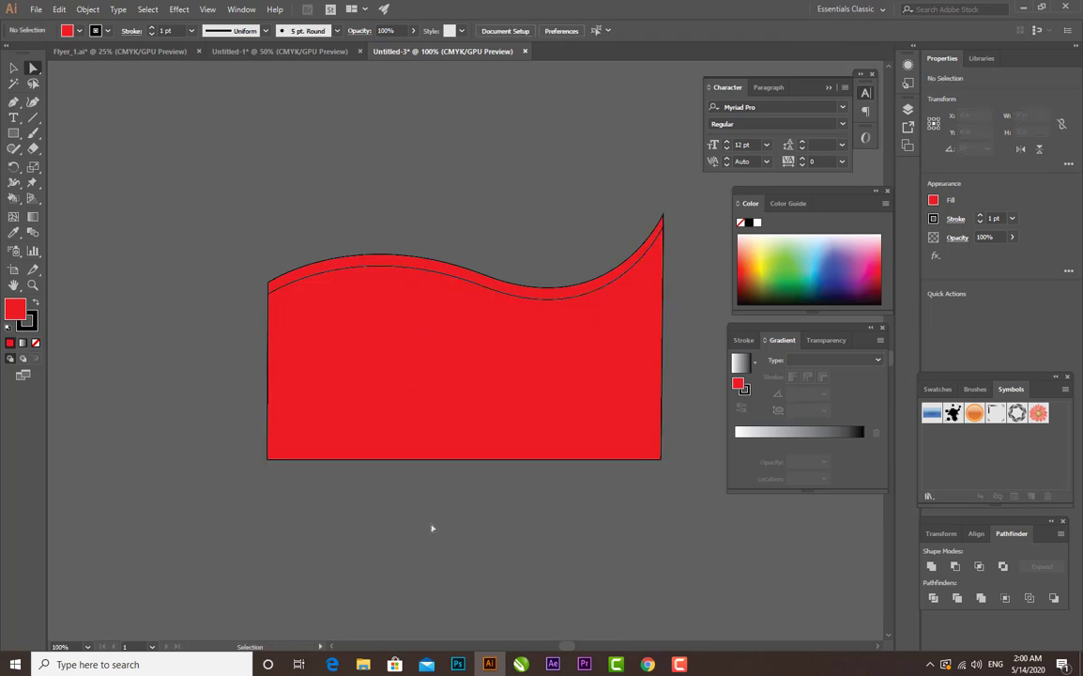
- Select both overlapping wave copies and subtract the front one with Minus Front to leave a thin ribbon
key(ctrl+minus)
key(ctrl+minus)
key(ctrl+a)
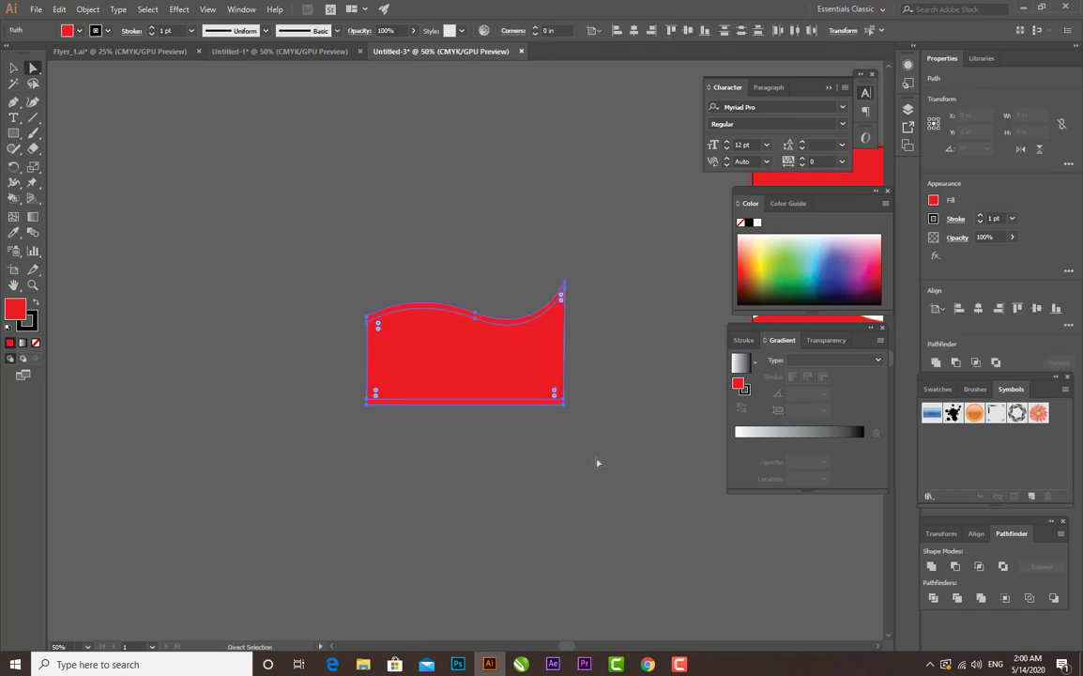
click(953, 566)
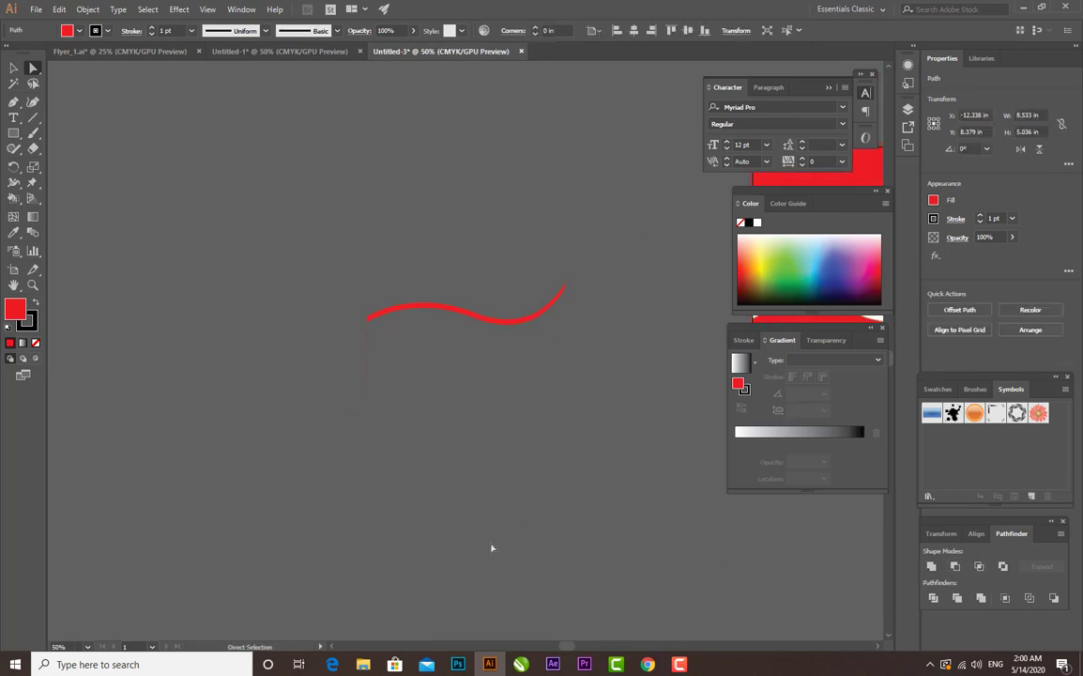
click(491, 546)
key(ctrl+1)
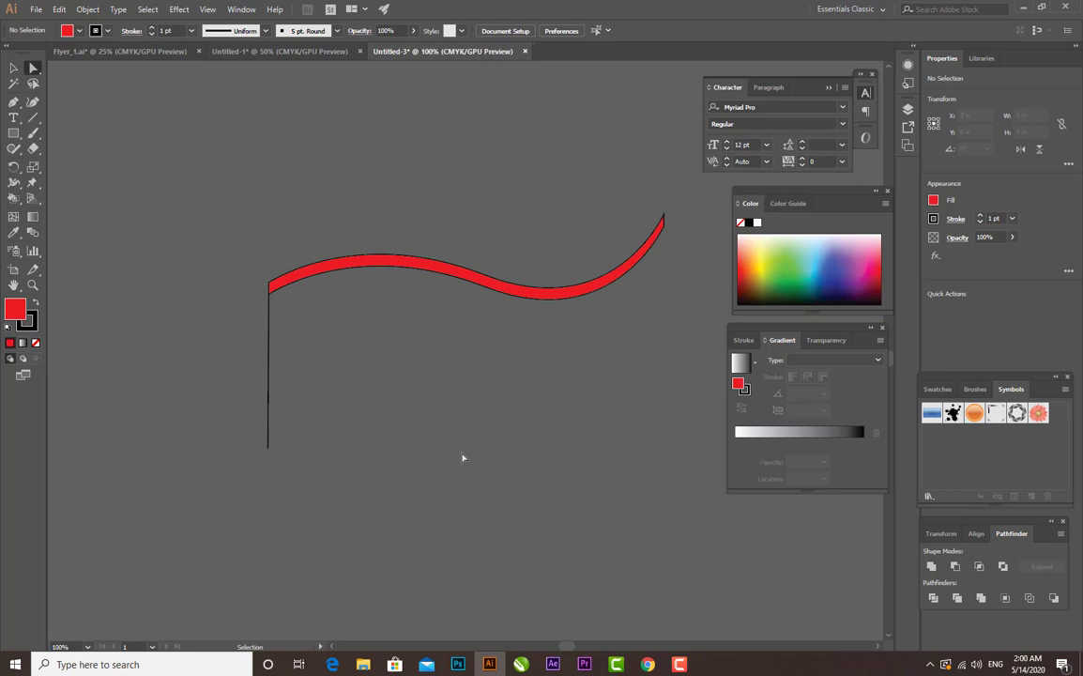
- Erase the stray vertical line below the left end of the wavy ribbon
click(32, 149)
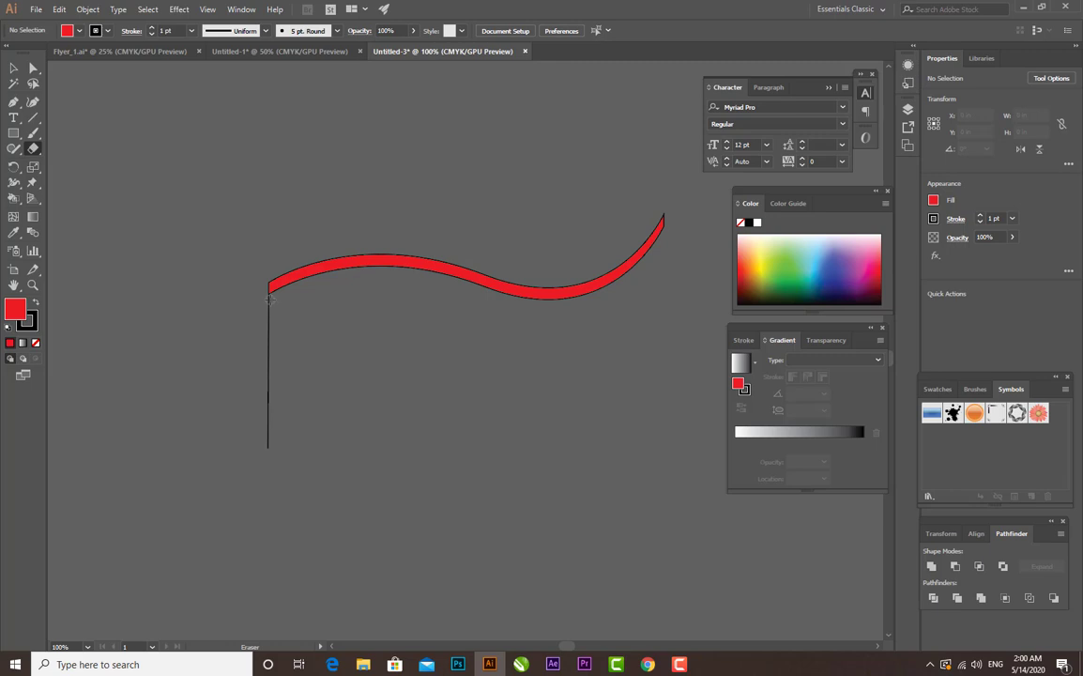
drag(270, 299, 267, 460)
click(13, 68)
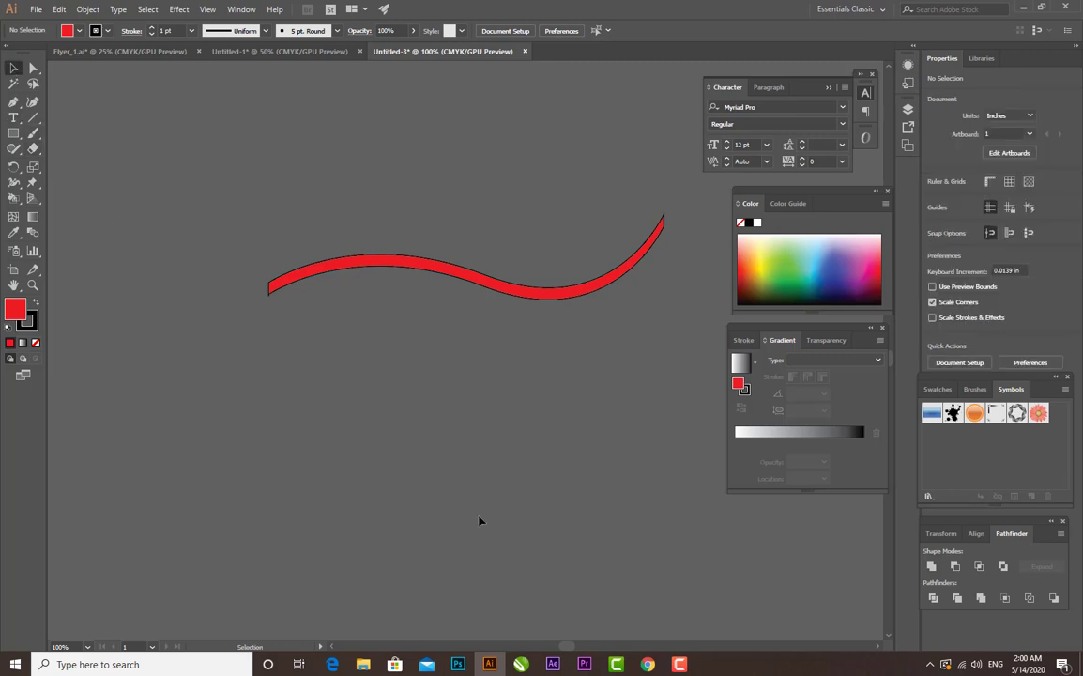
- Move the thin red ribbon onto the artboard, just above the bottom wave shape's curve with a narrow white gap between them
key(ctrl+minus)
key(ctrl+minus)
key(ctrl+minus)
key(ctrl+minus)
key(ctrl+minus)
key(ctrl+equal)
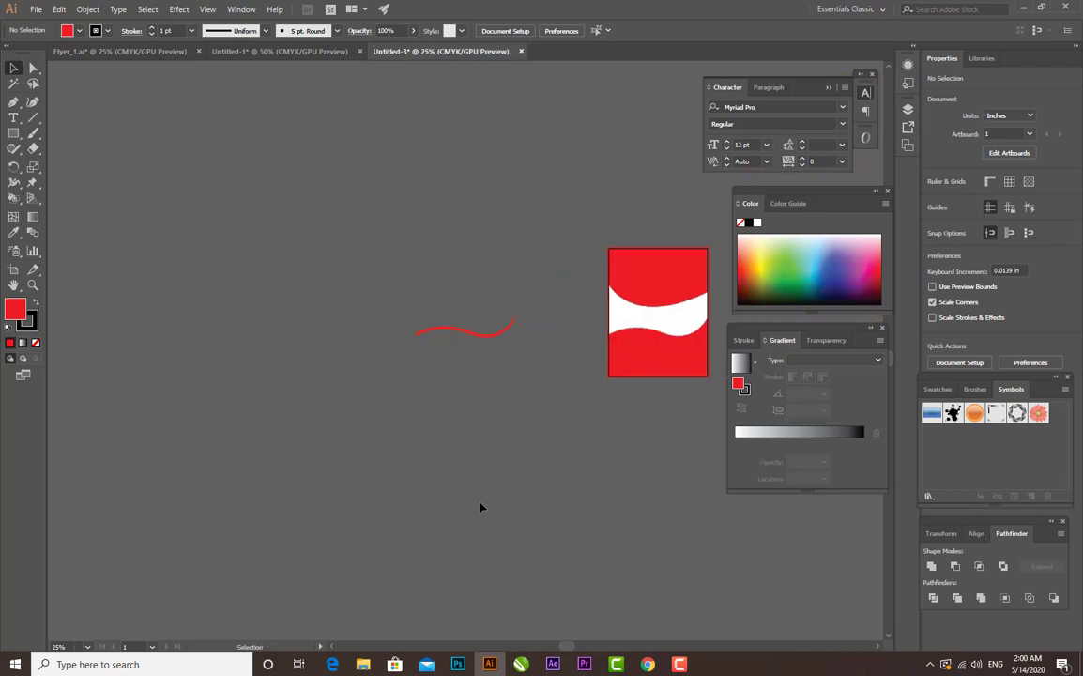
drag(545, 515, 328, 524)
key(ctrl+equal)
key(ctrl+equal)
key(ctrl+equal)
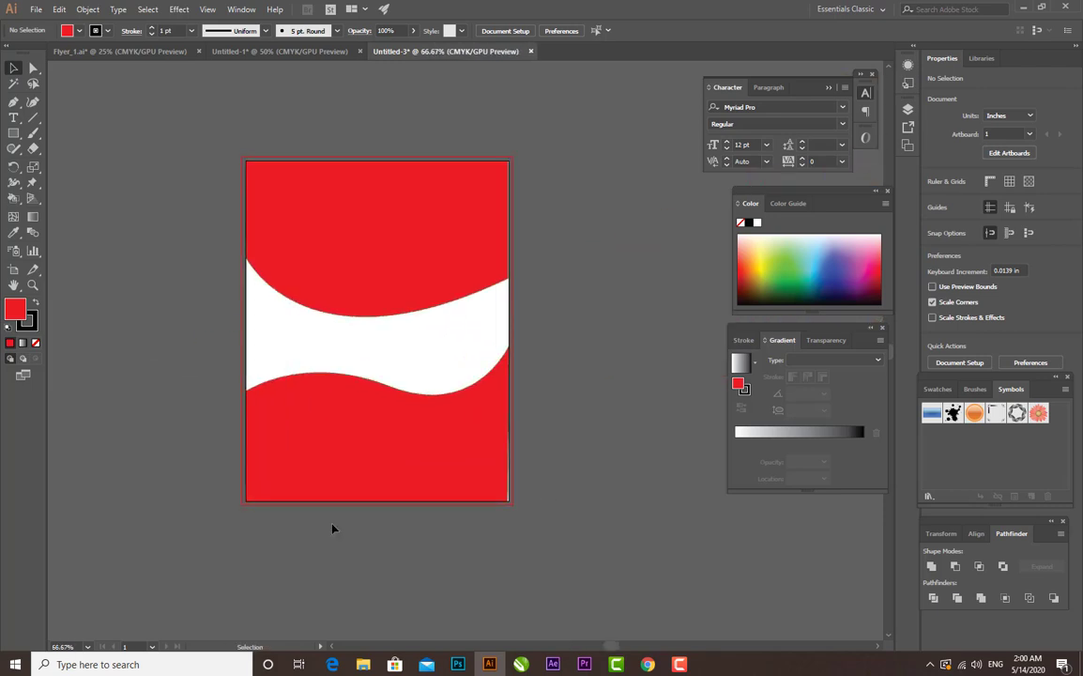
drag(337, 458, 511, 442)
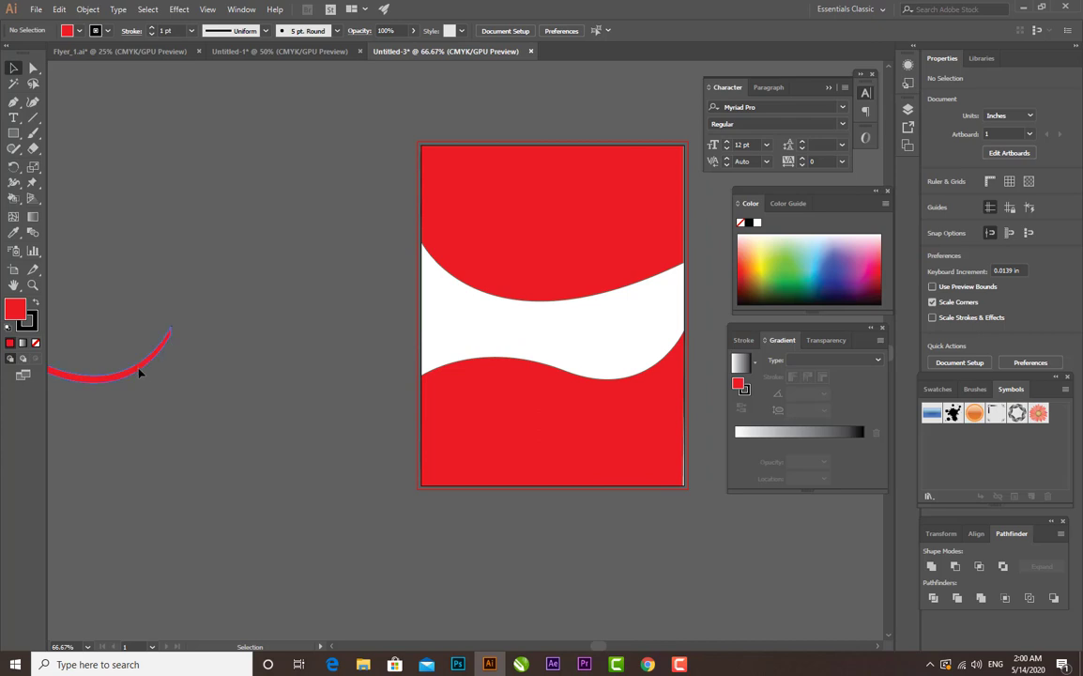
drag(139, 374, 651, 361)
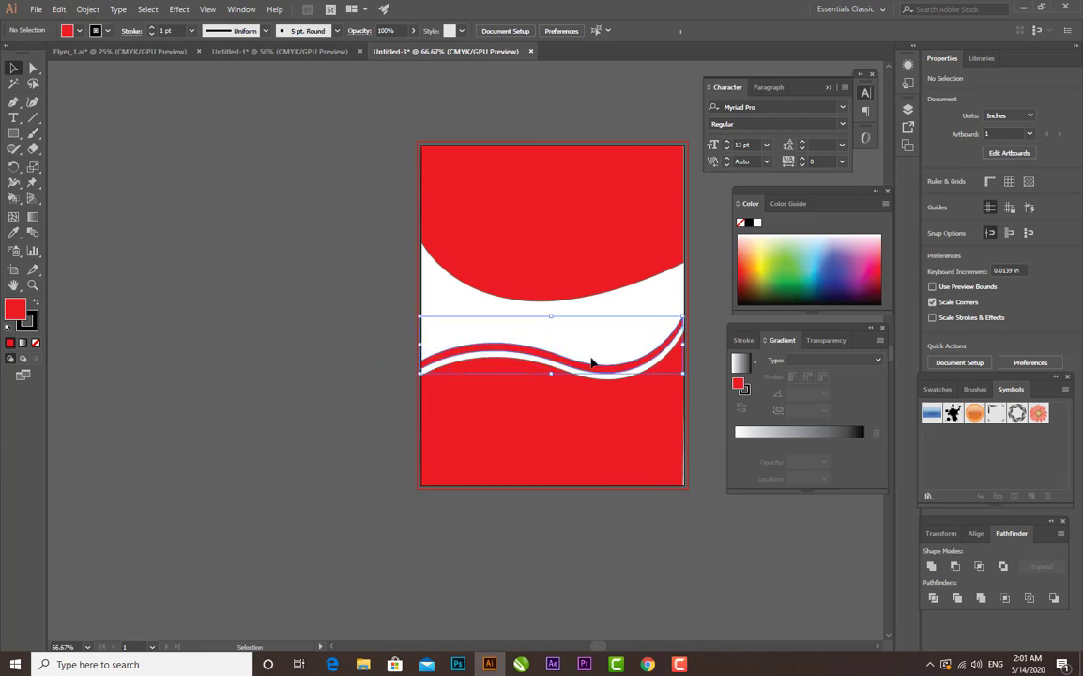
- Mask the burger-and-fries photo with the curved red top shape using a clipping mask
click(326, 336)
key(ctrl+minus)
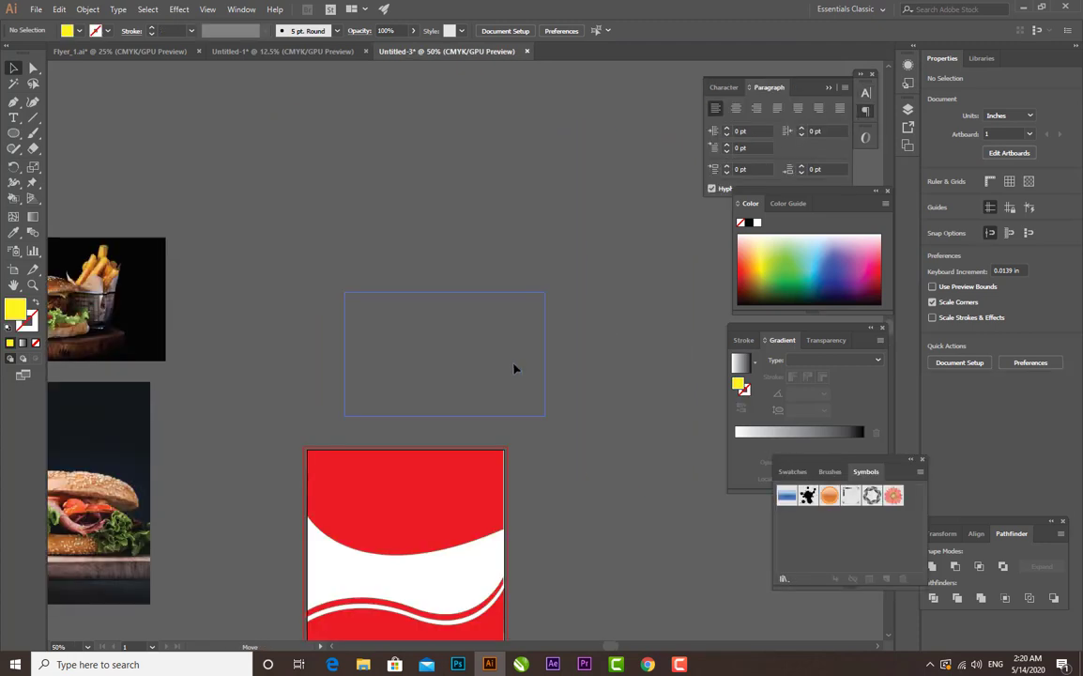
drag(515, 369, 444, 343)
click(448, 493)
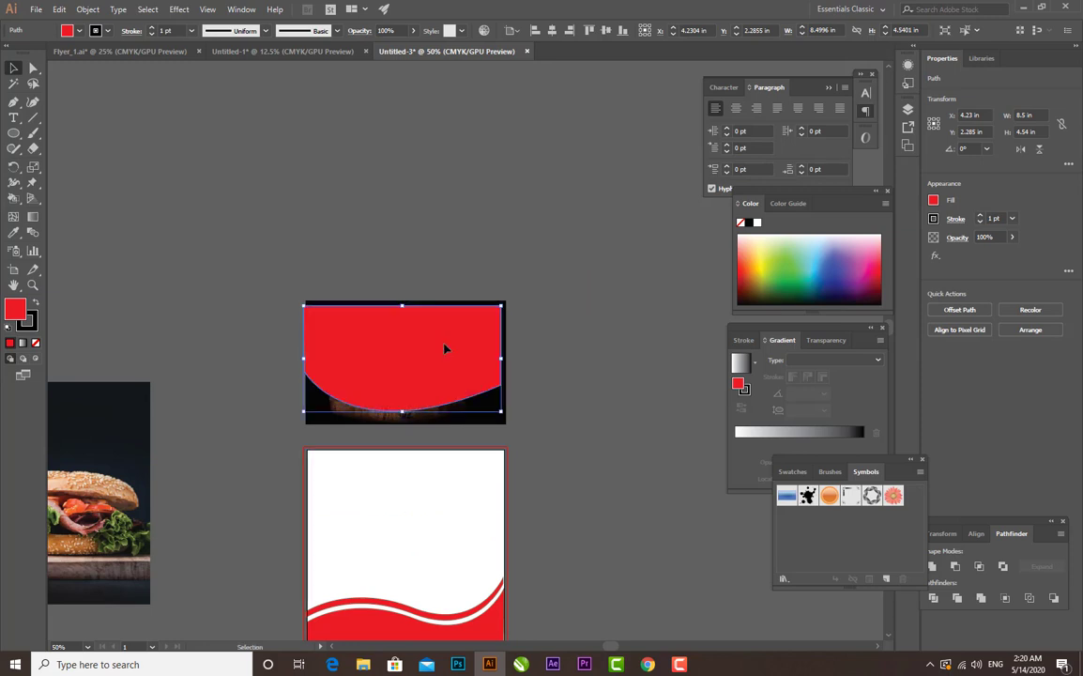
shift+click(487, 401)
key(ctrl+7)
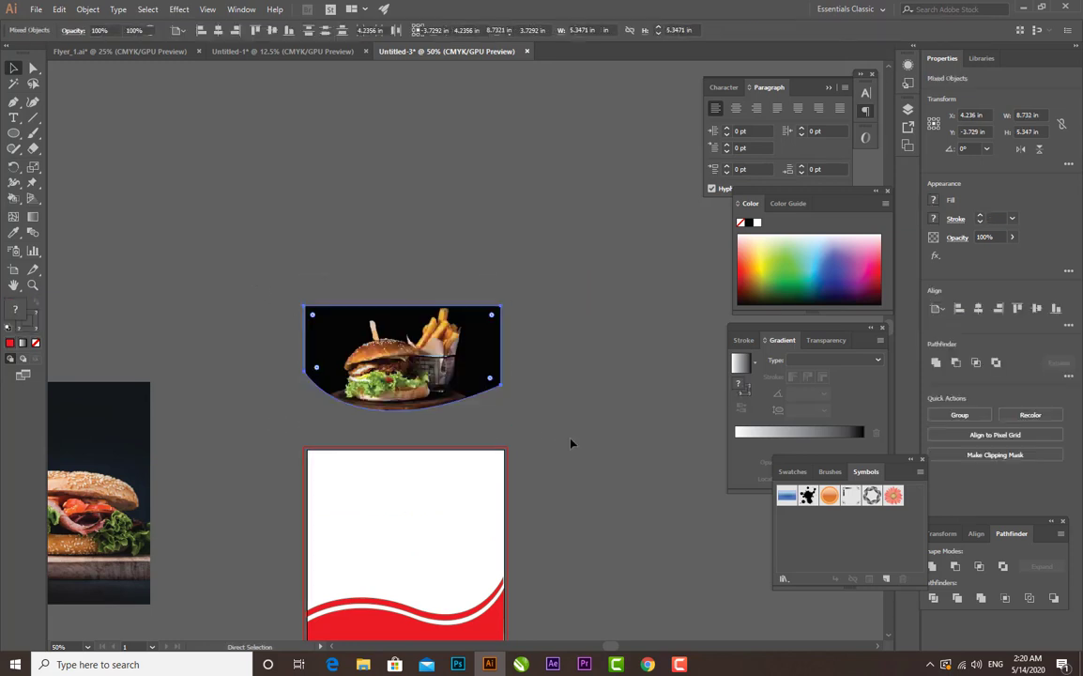
- Move the clipped burger-and-fries photo onto the artboard, filling its curved top area
click(563, 436)
drag(450, 456, 499, 354)
click(567, 485)
key(space)
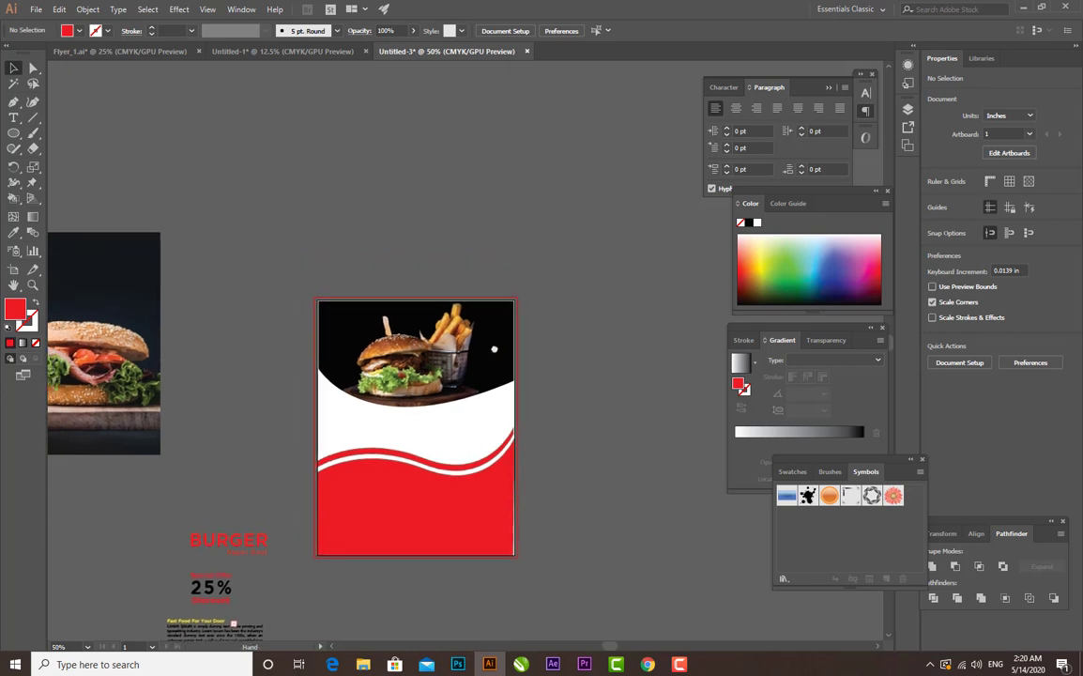
- Draw a circle, place it over the lower right of the red wave shape, and scale it to about 2.64 in
key(l)
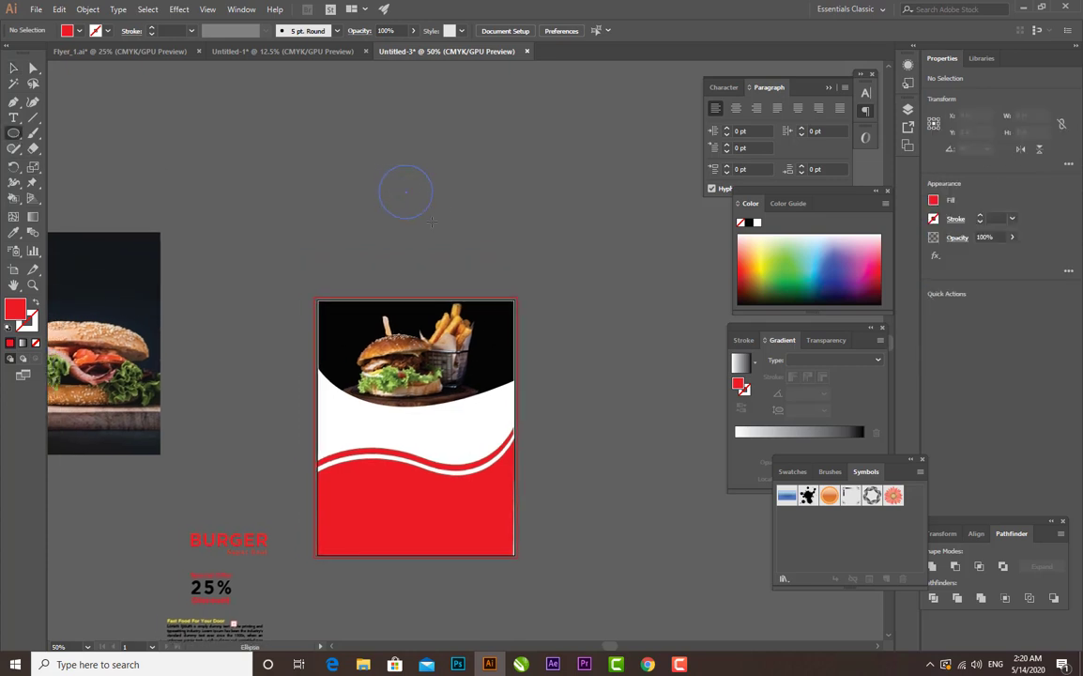
drag(470, 244, 491, 535)
key(v)
click(478, 194)
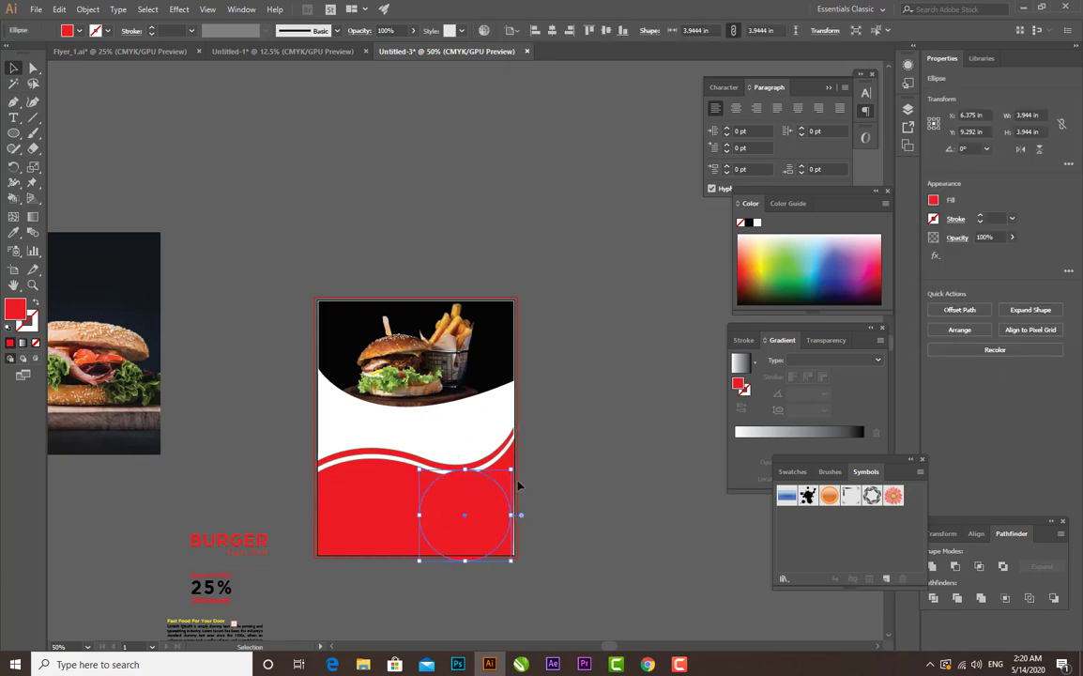
drag(512, 470, 499, 484)
click(577, 491)
- Move the circle off the artboard to the right of the red wave shape and fill it with green
key(ctrl+equal)
key(ctrl+equal)
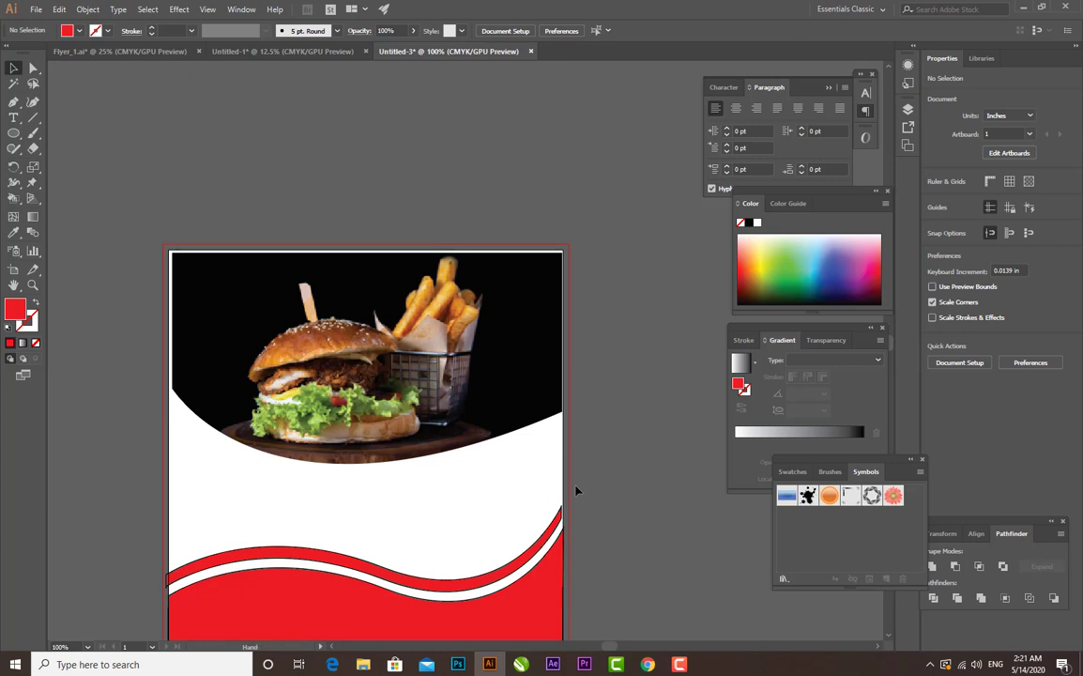
drag(521, 566, 514, 414)
click(476, 462)
key(Return)
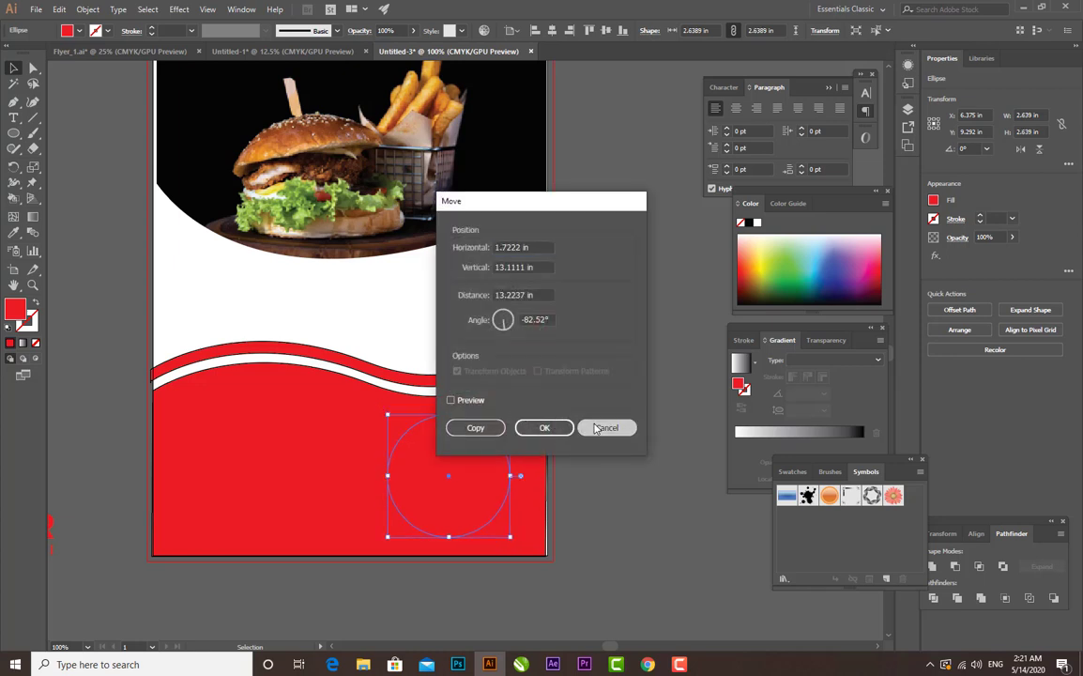
click(605, 426)
drag(487, 459, 667, 437)
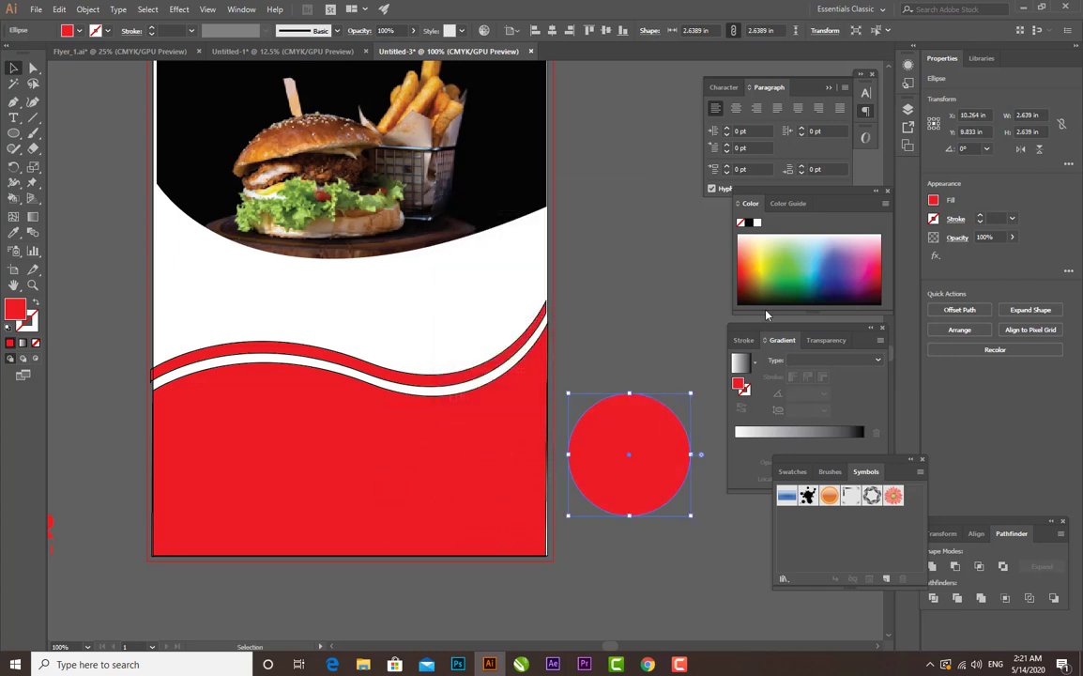
click(782, 274)
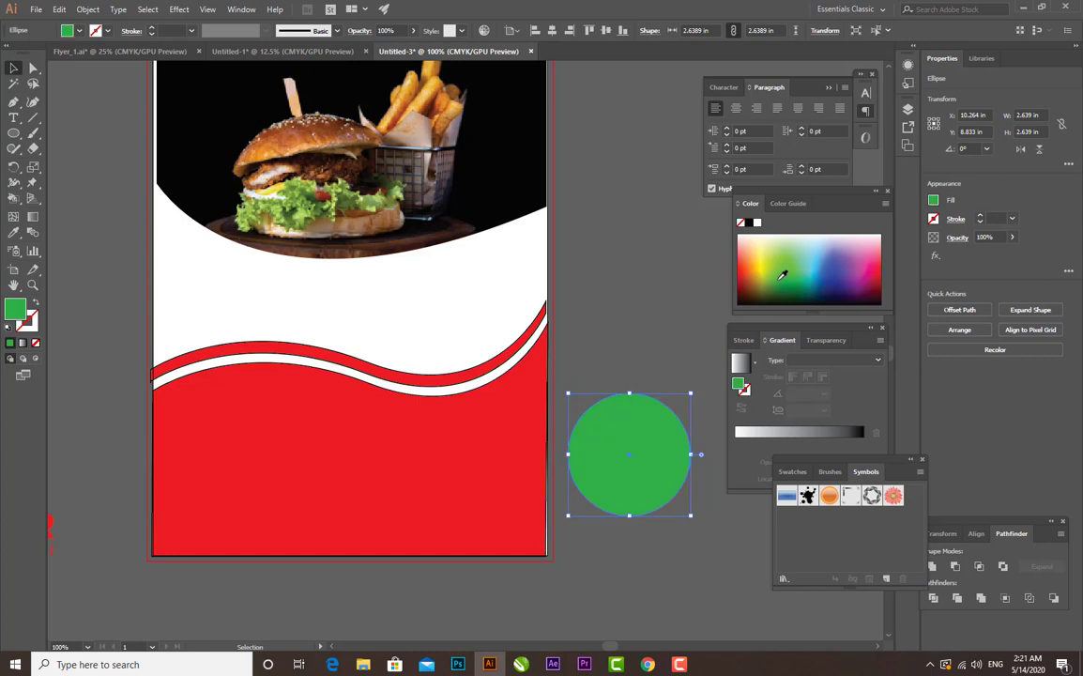
click(577, 595)
- Offset the green circle's path outward by 0.1389 in with miter joins and a miter limit of 4
click(652, 494)
click(88, 10)
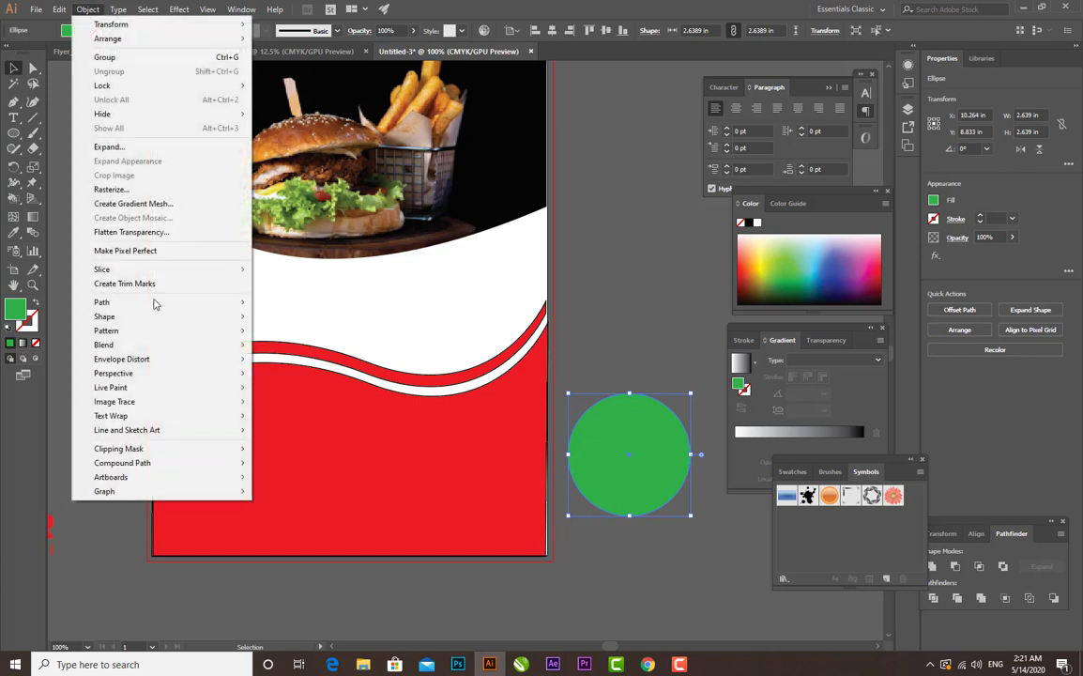
mouse_move(141, 304)
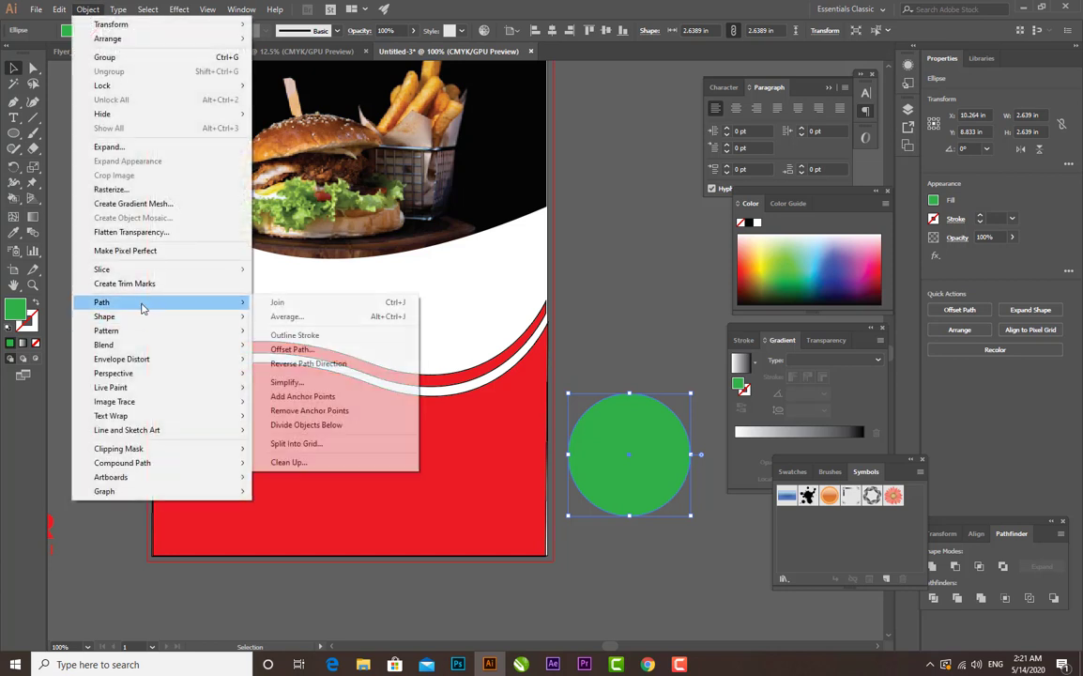
click(279, 350)
click(772, 279)
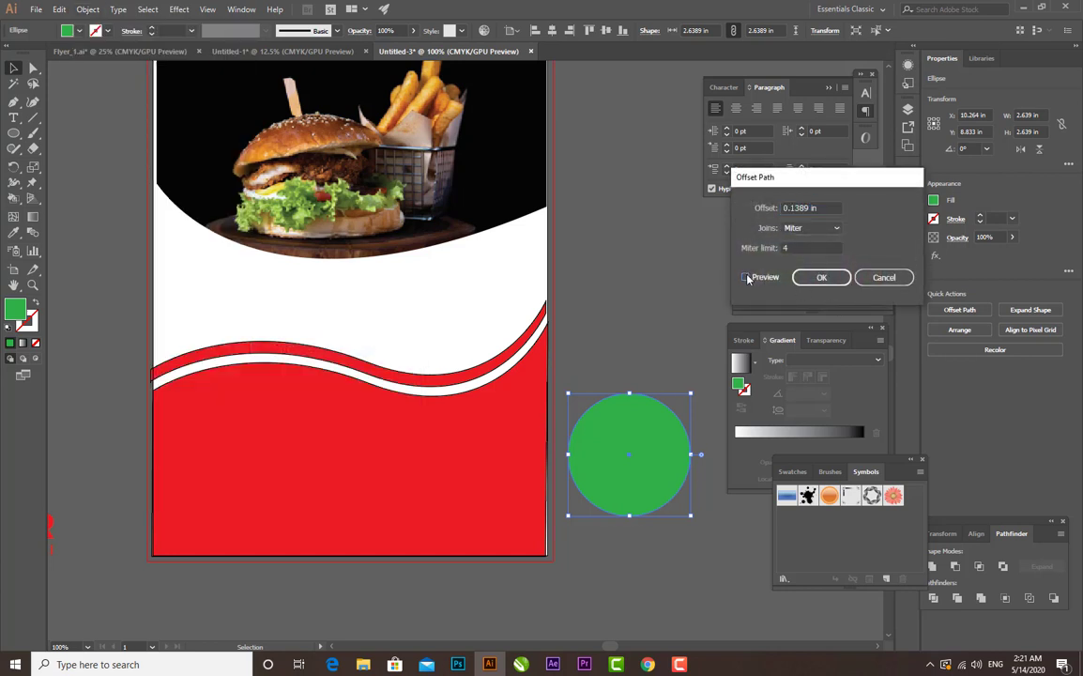
click(822, 277)
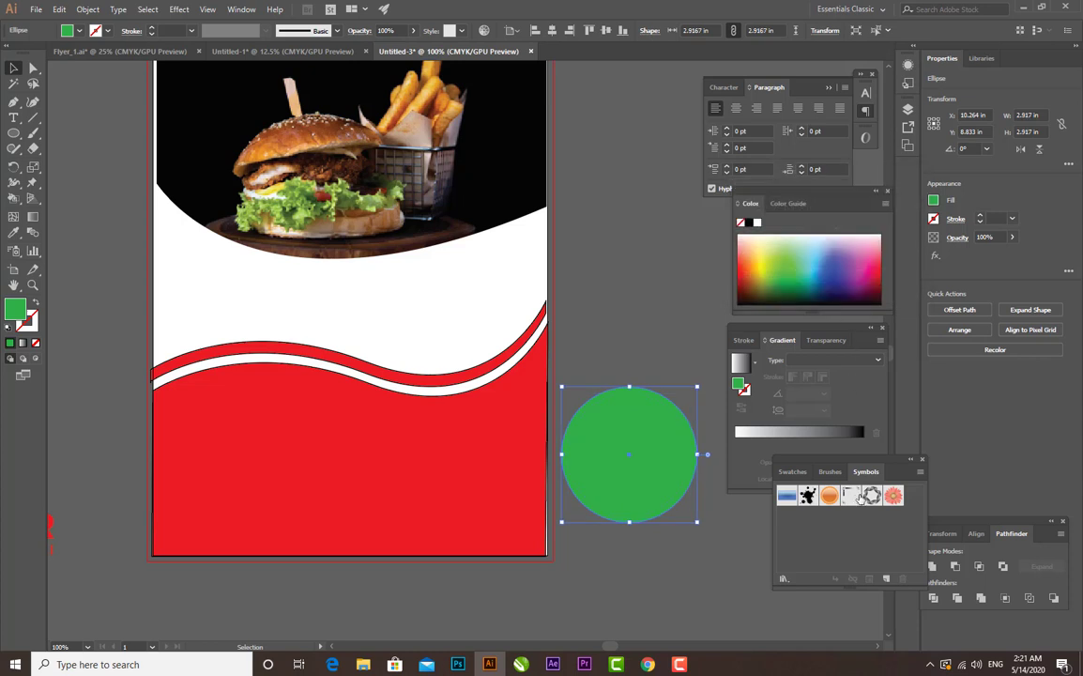
- Fill the larger offset circle with orange so it forms a ring around the green circle
click(848, 271)
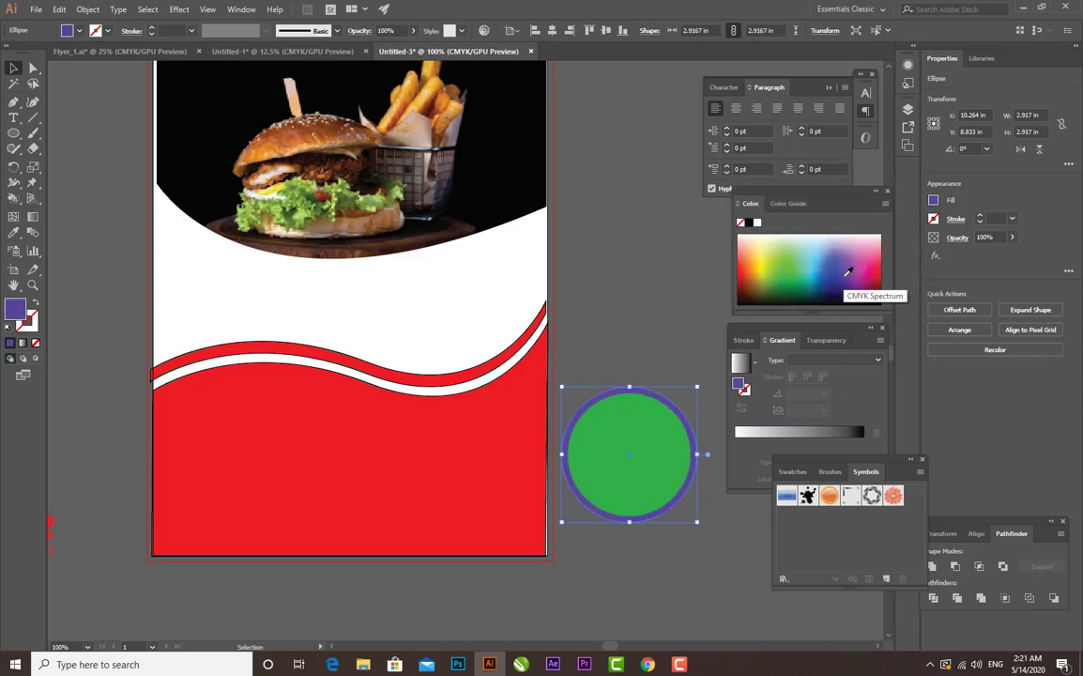
click(749, 244)
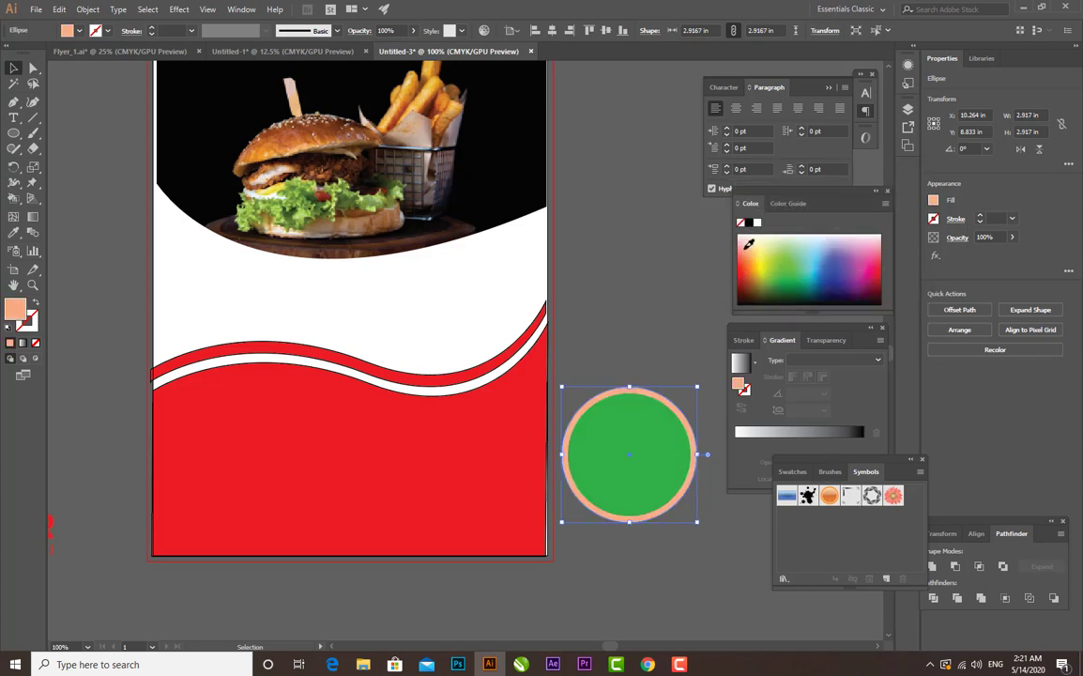
click(751, 256)
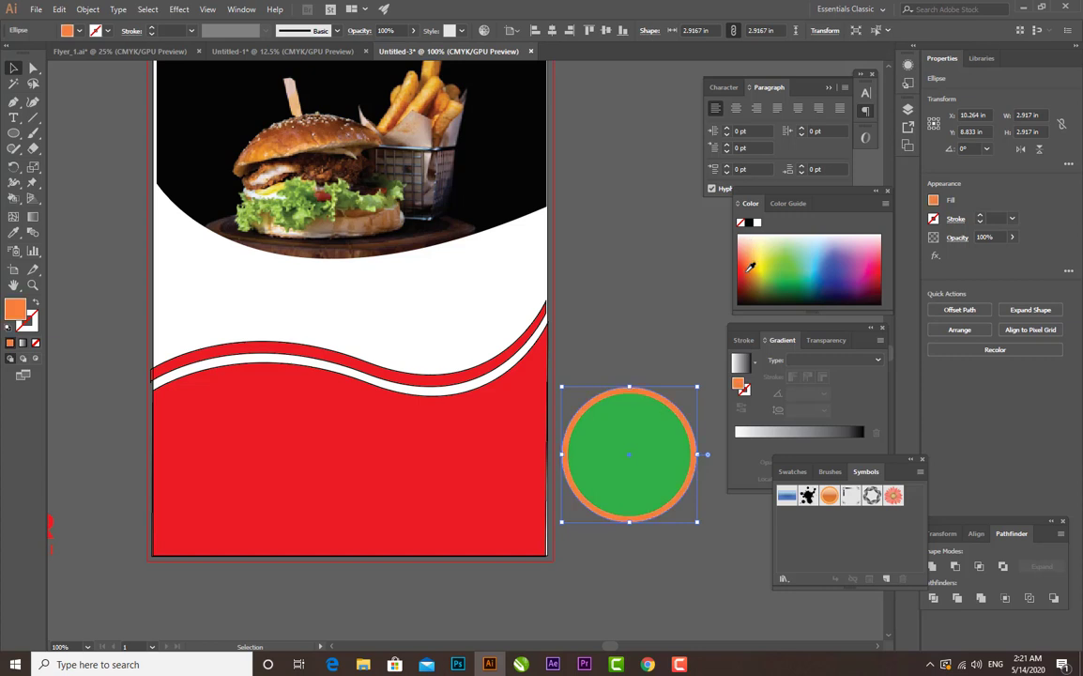
click(750, 269)
click(752, 257)
click(614, 289)
- Shrink the single burger photo to about 2.75 by 3.43 in and place it behind the orange and green circles
click(647, 465)
key(ctrl+minus)
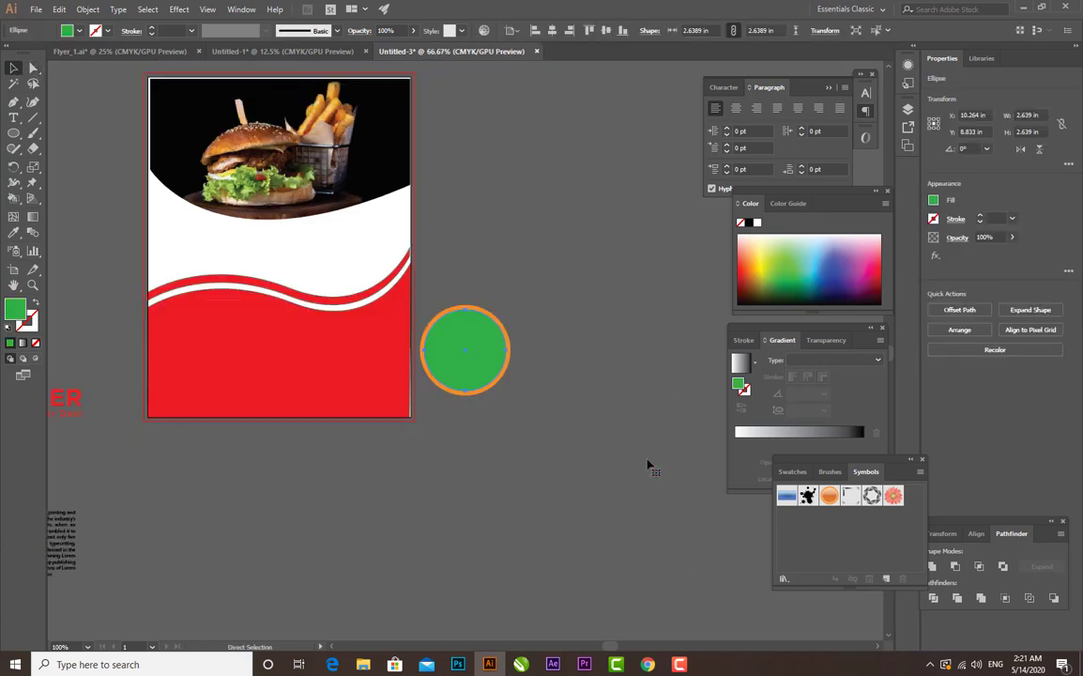
drag(314, 251, 401, 281)
drag(210, 307, 167, 295)
click(329, 324)
key(ctrl+minus)
key(ctrl+minus)
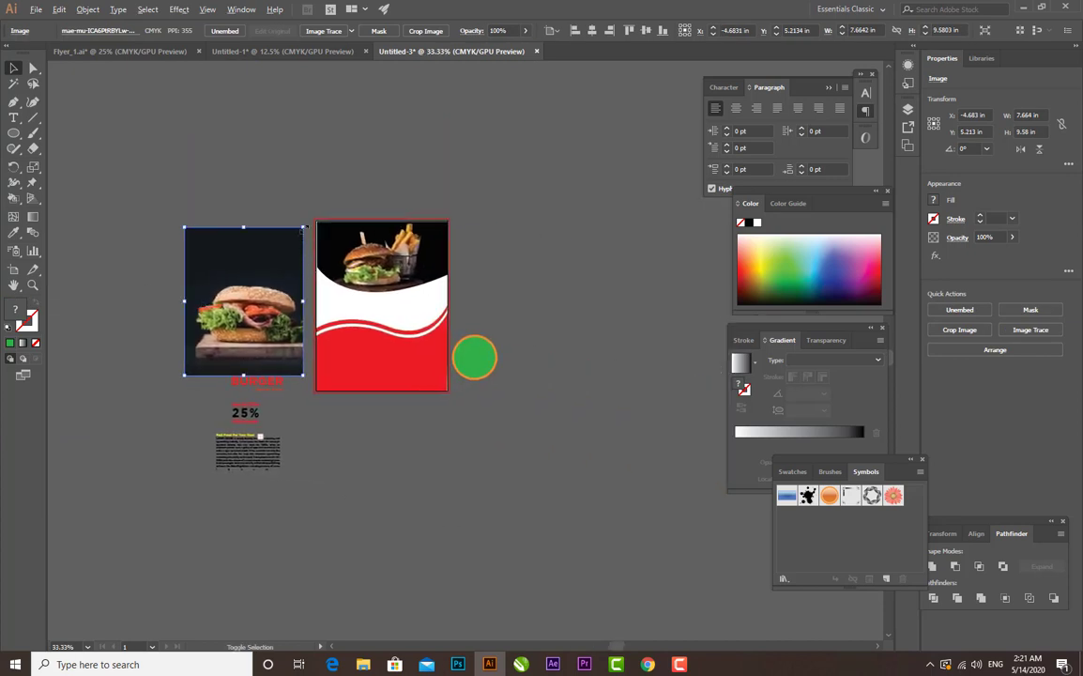
drag(303, 301, 484, 352)
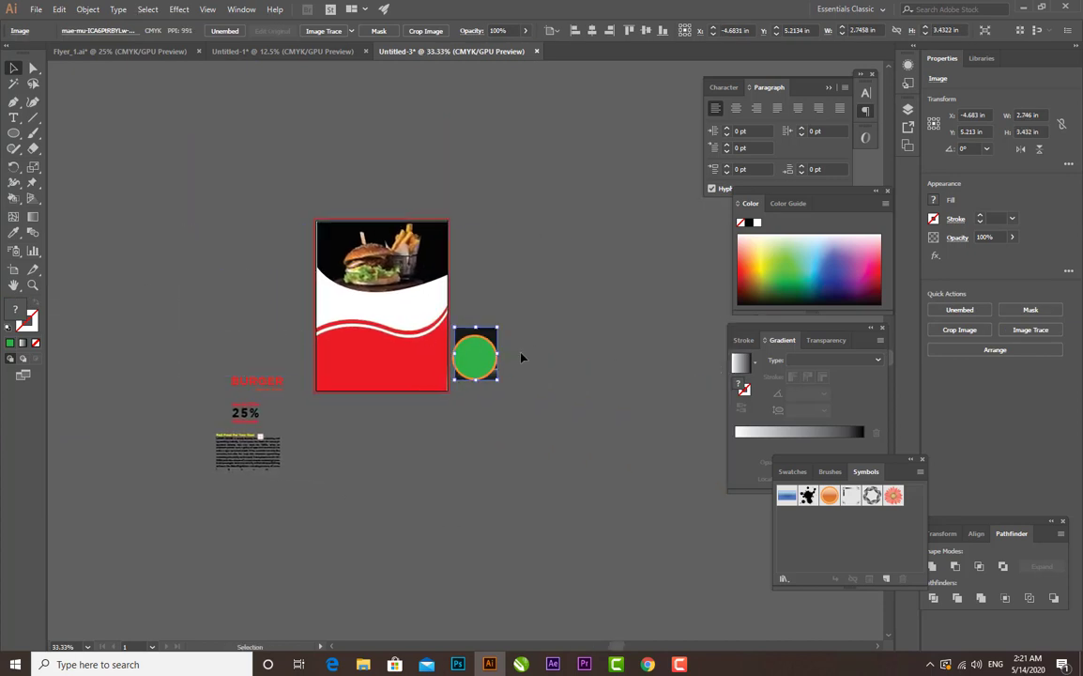
key(ctrl+plus)
key(ctrl+plus)
key(ctrl+plus)
key(ctrl+plus)
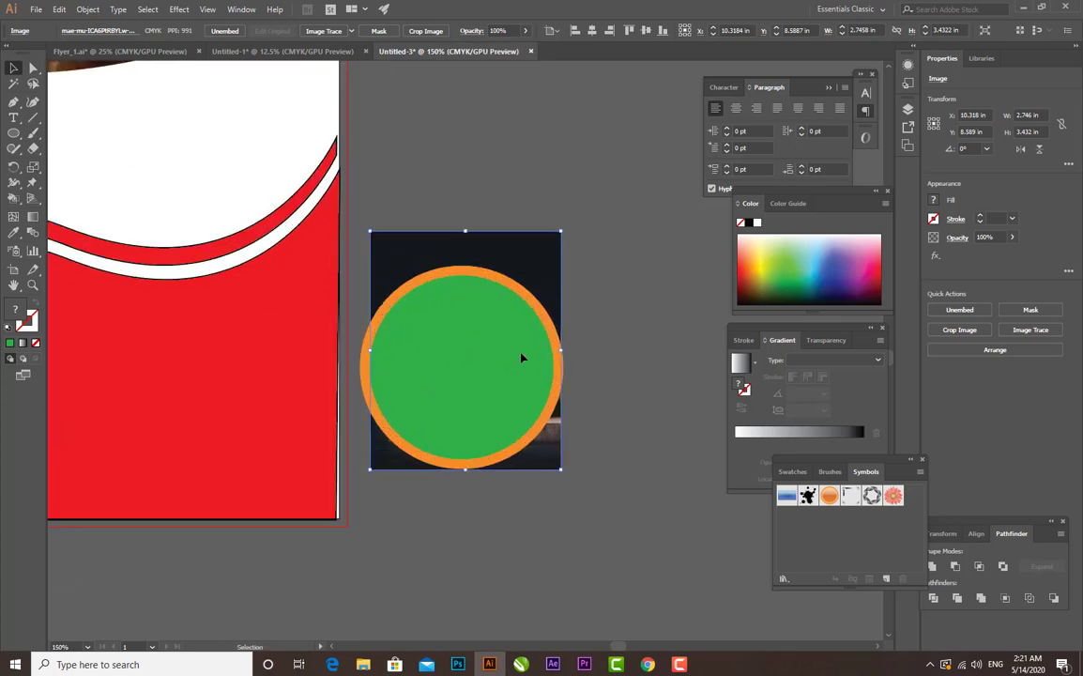
click(595, 315)
drag(504, 303, 595, 503)
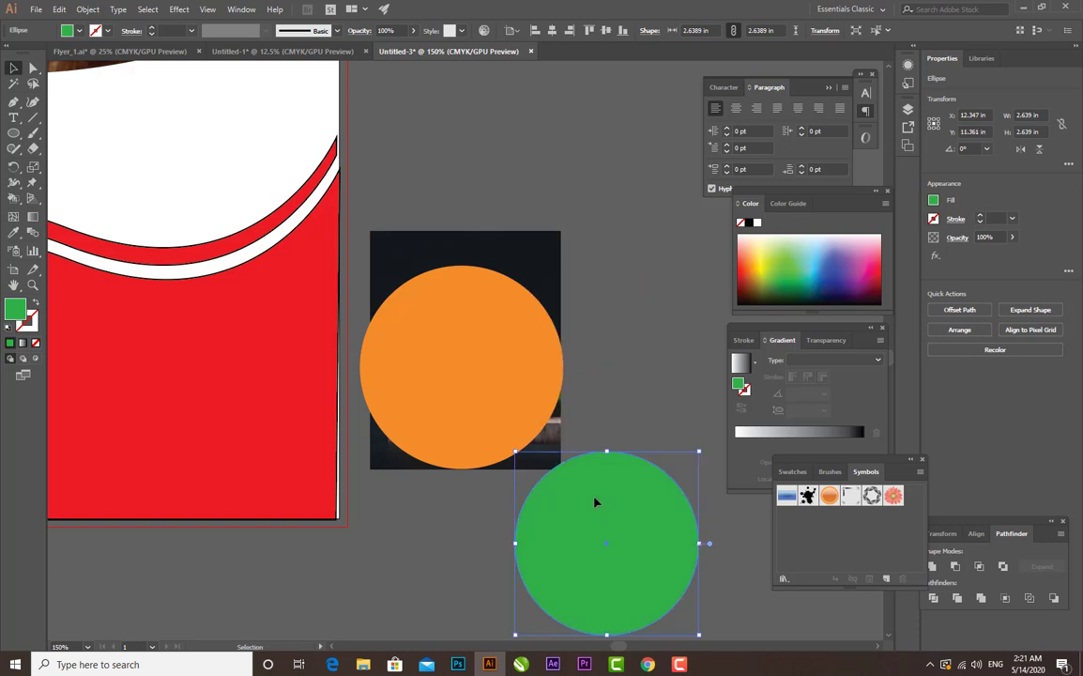
key(ctrl+z)
key(ctrl+z)
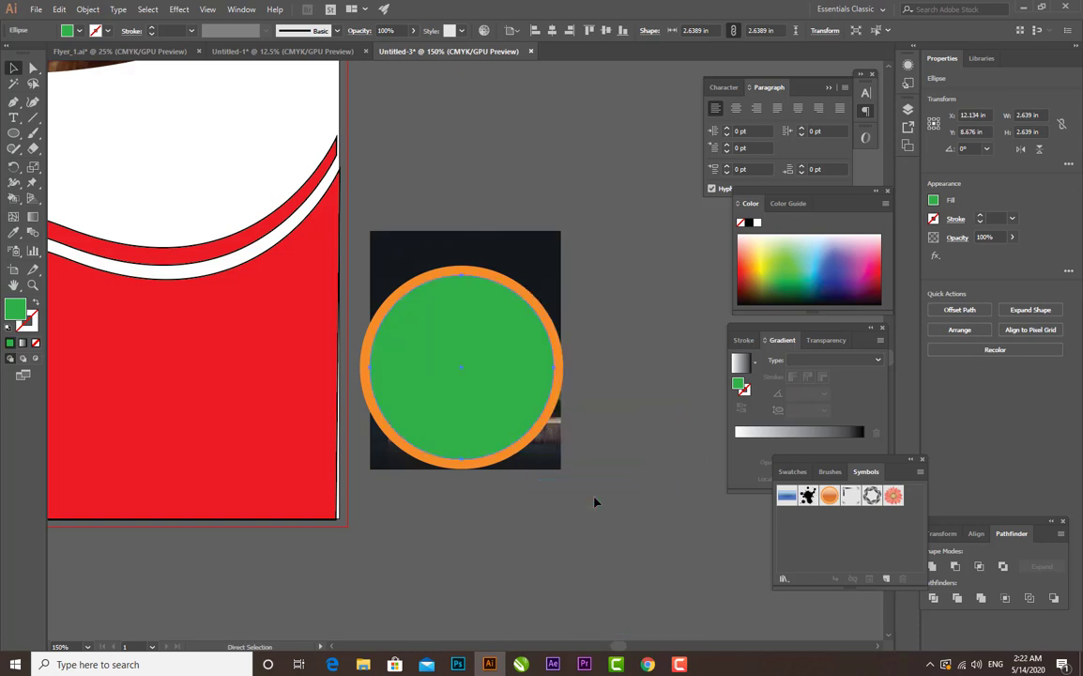
- Select the green circle with the burger photo behind it and clip the photo to the circle
click(629, 354)
click(509, 308)
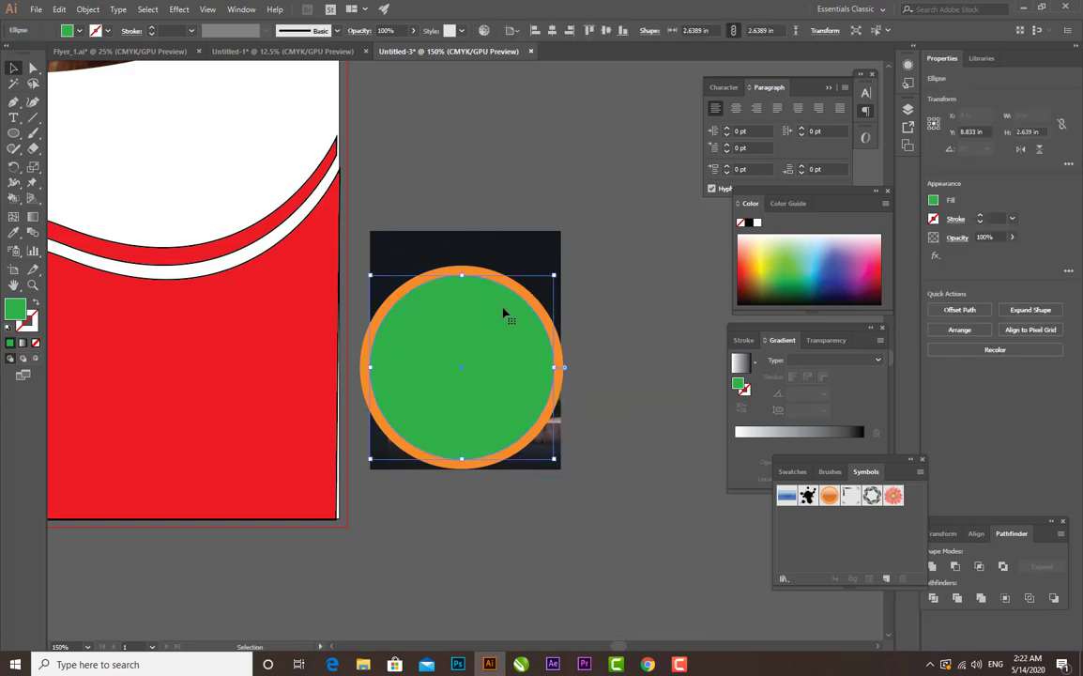
shift+click(540, 252)
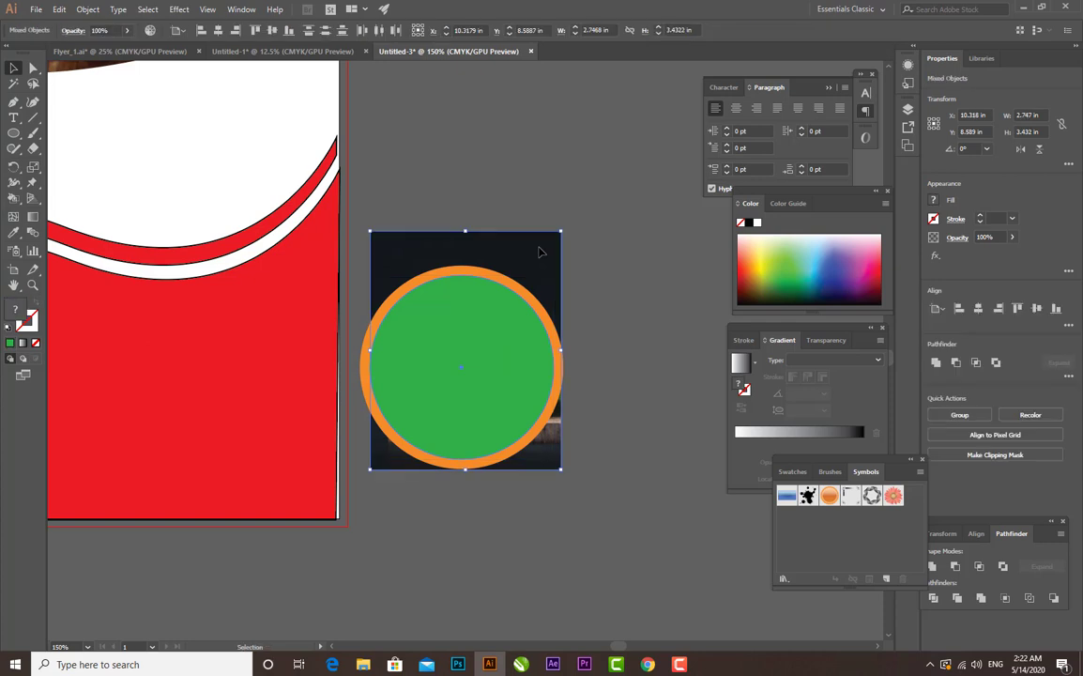
key(ctrl+7)
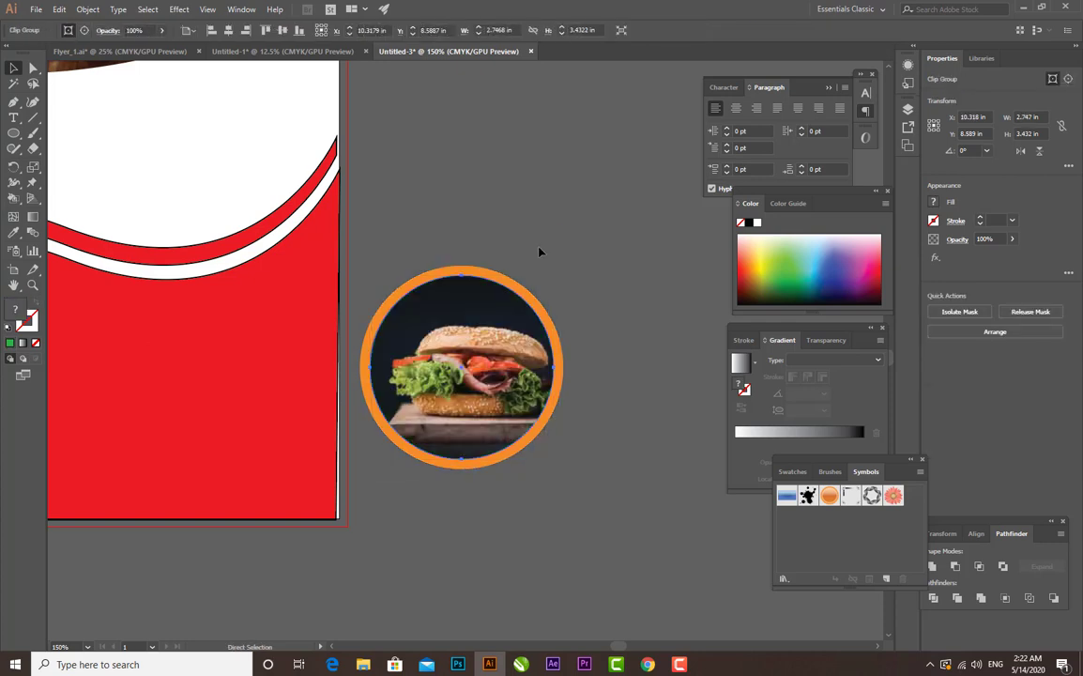
click(636, 363)
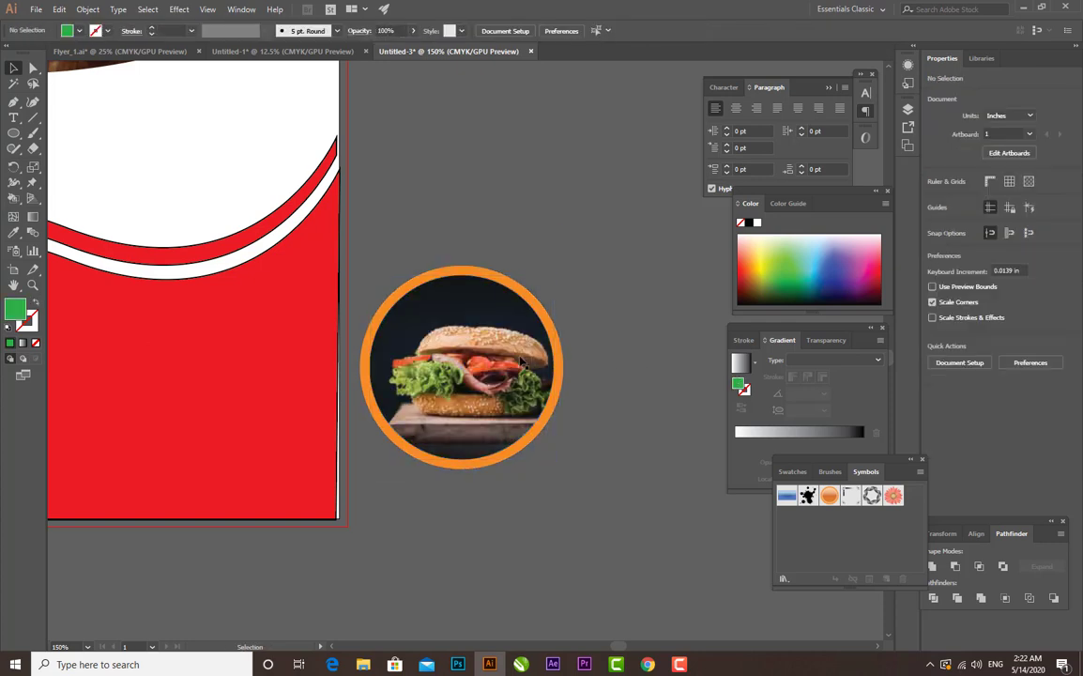
drag(520, 362, 515, 359)
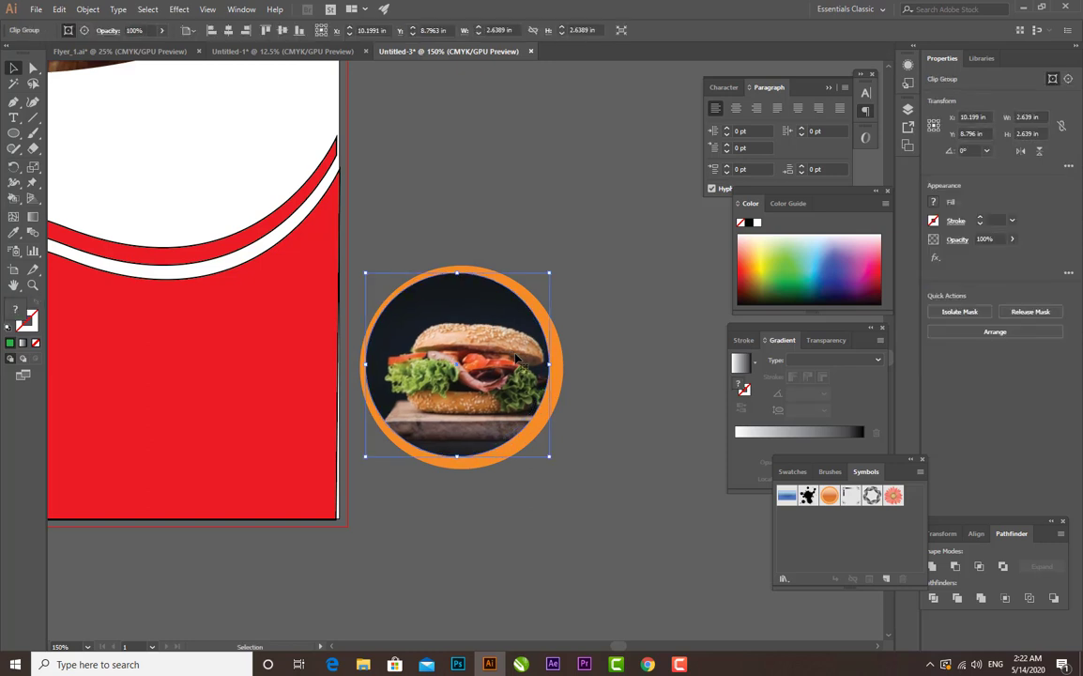
click(600, 325)
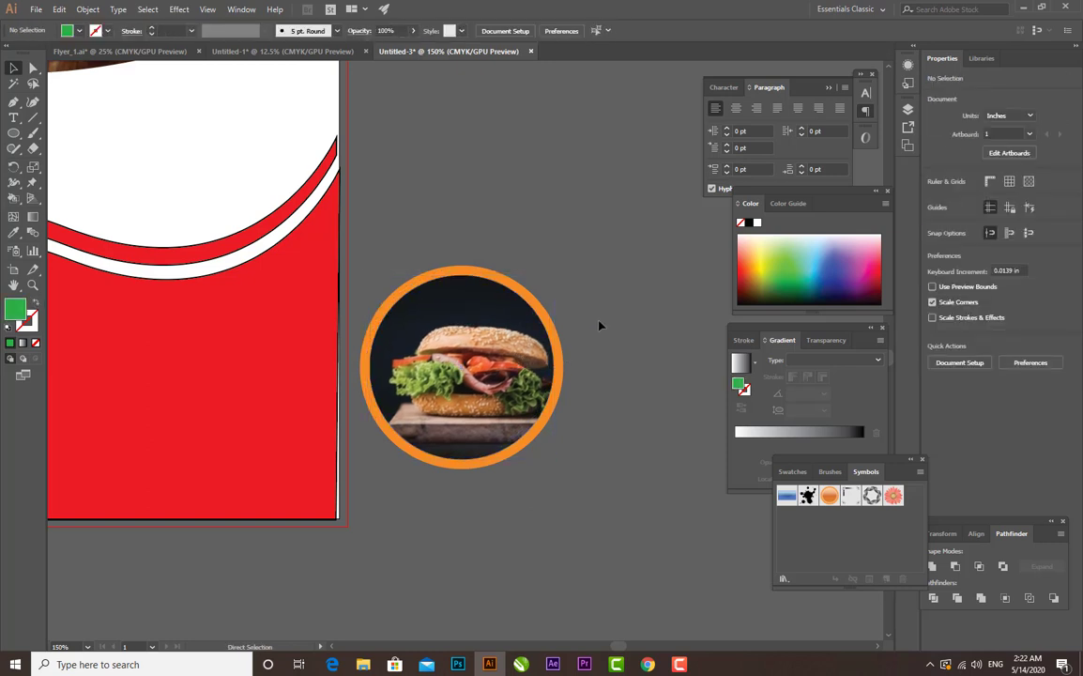
- Group the round burger photo with its orange ring and place it over the right part of the red wave
key(ctrl+minus)
key(ctrl+minus)
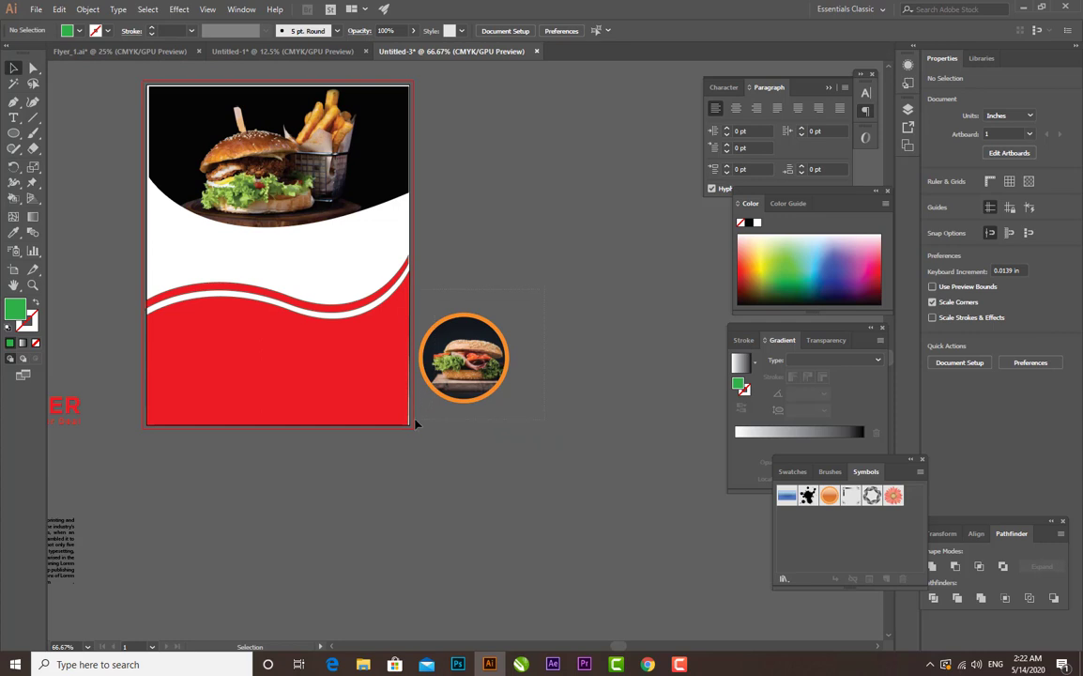
drag(416, 425, 361, 329)
key(ctrl+g)
click(474, 360)
click(483, 319)
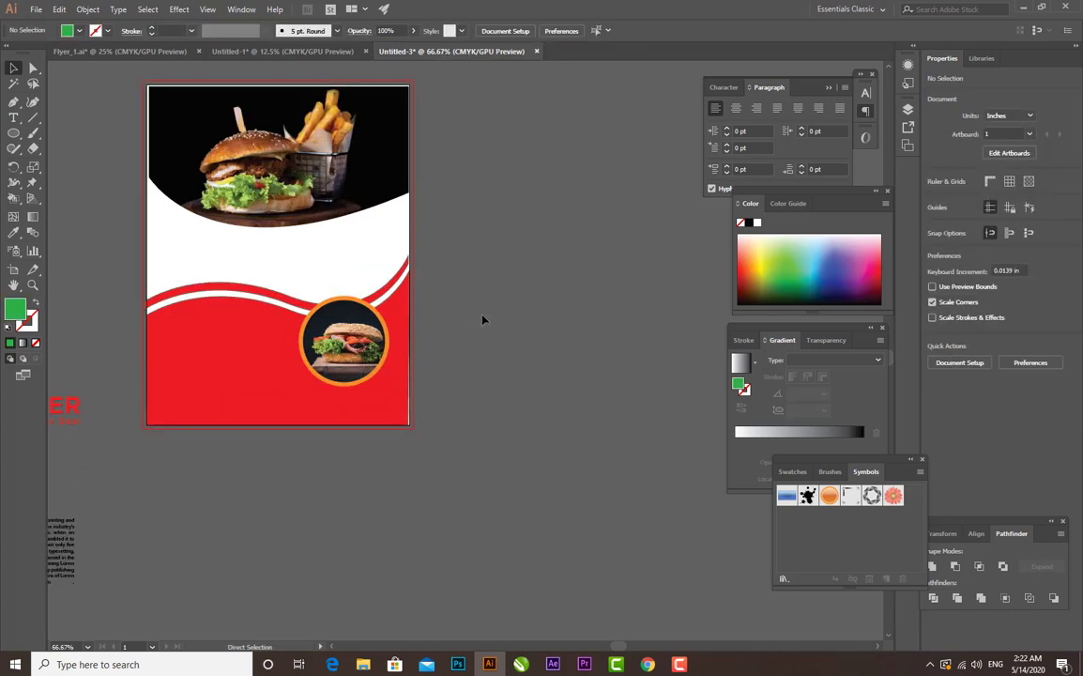
- Move the "BURGER Super Deal" heading onto the left side of the white band below the top photo
drag(455, 322, 516, 317)
drag(210, 328, 240, 343)
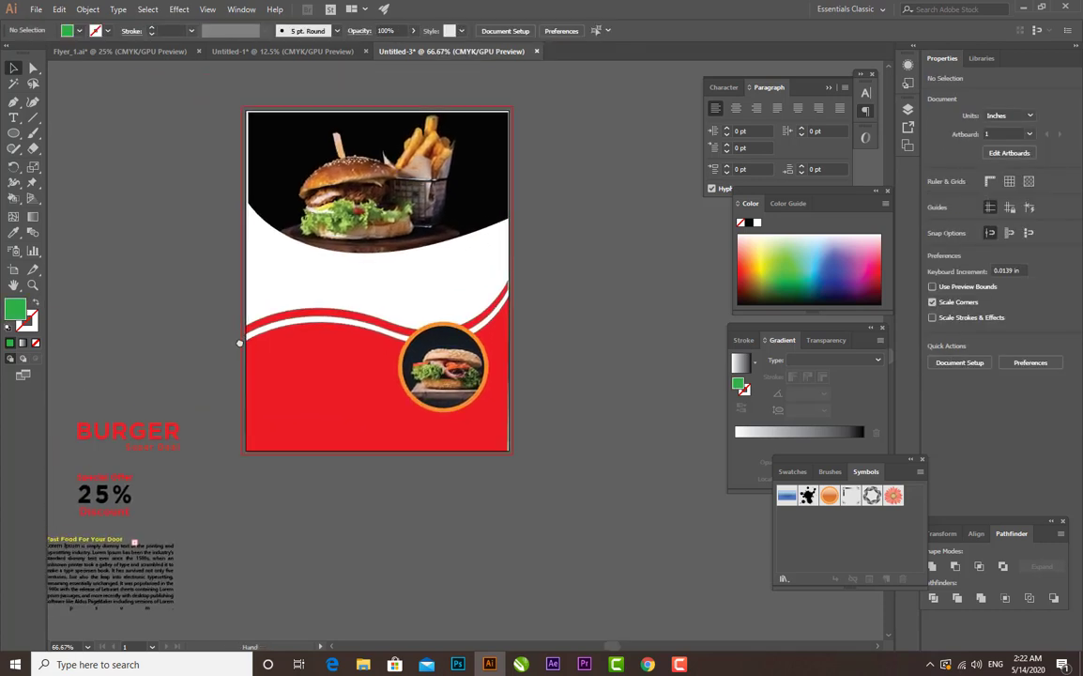
click(158, 437)
drag(157, 443, 335, 284)
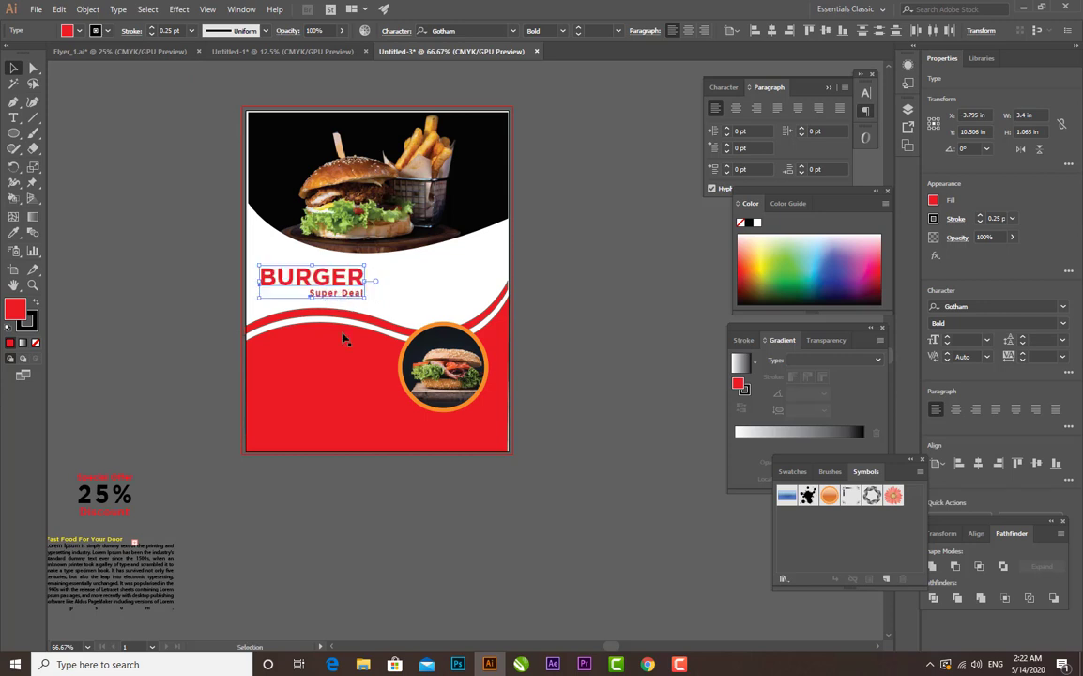
click(210, 503)
- Move the "Special Offer 25% Discount" text group onto the right side of the white band, above the round photo
scroll(85, 459, left, 2)
click(206, 512)
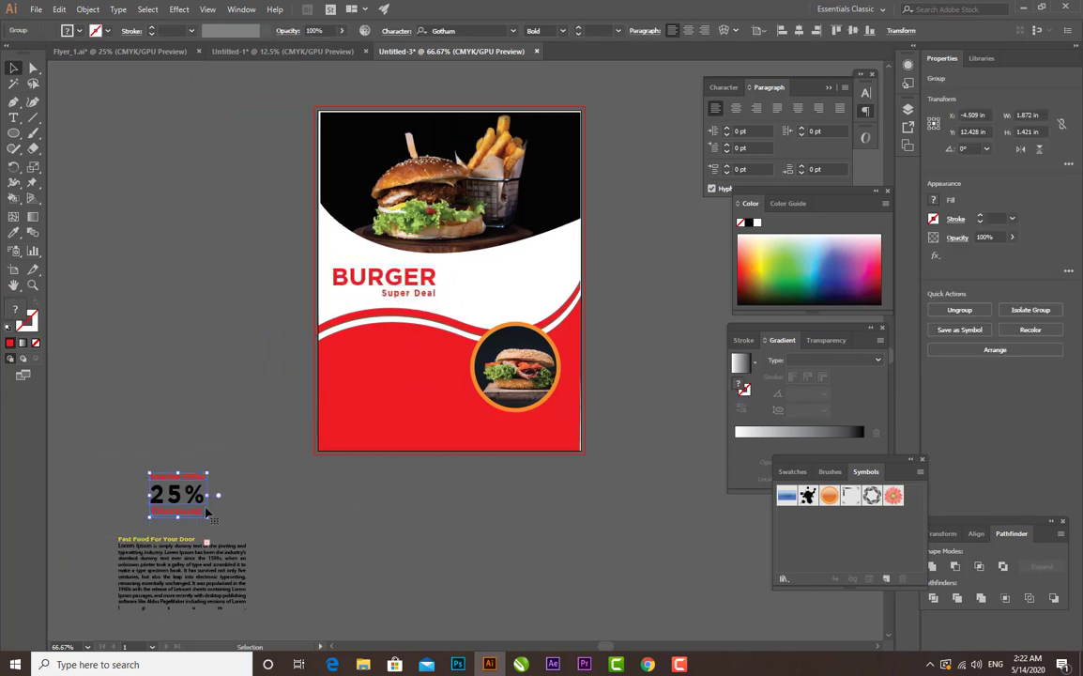
drag(184, 498, 532, 275)
click(628, 293)
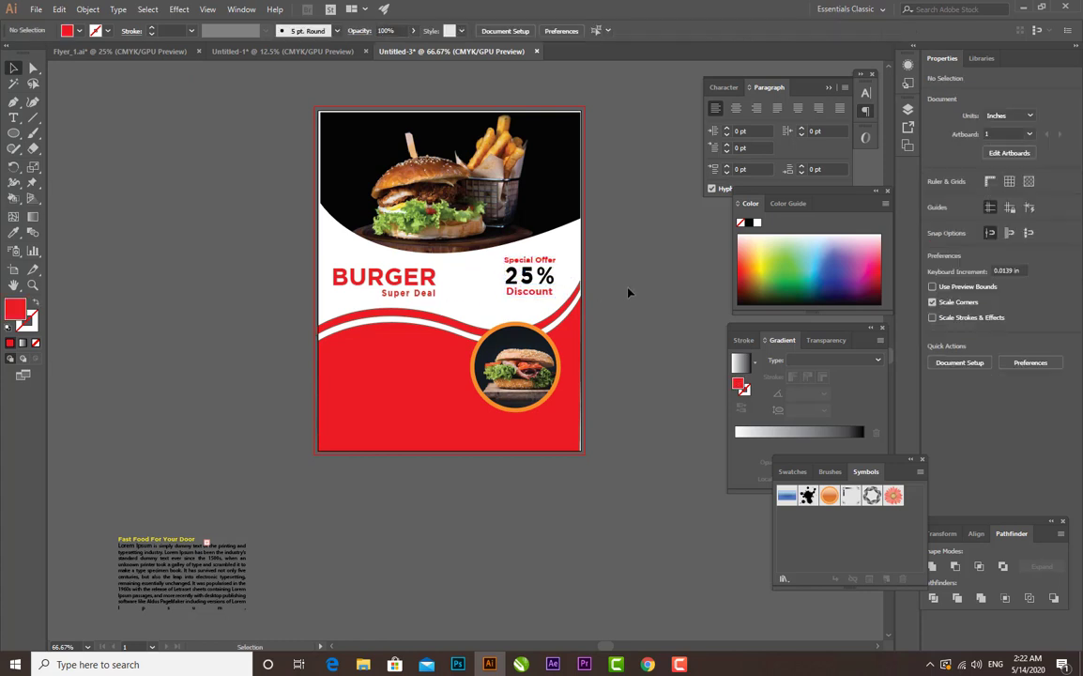
- Move the "Fast Food For Your Door" heading and its paragraph onto the lower left part of the flyer's red area
drag(201, 568, 406, 396)
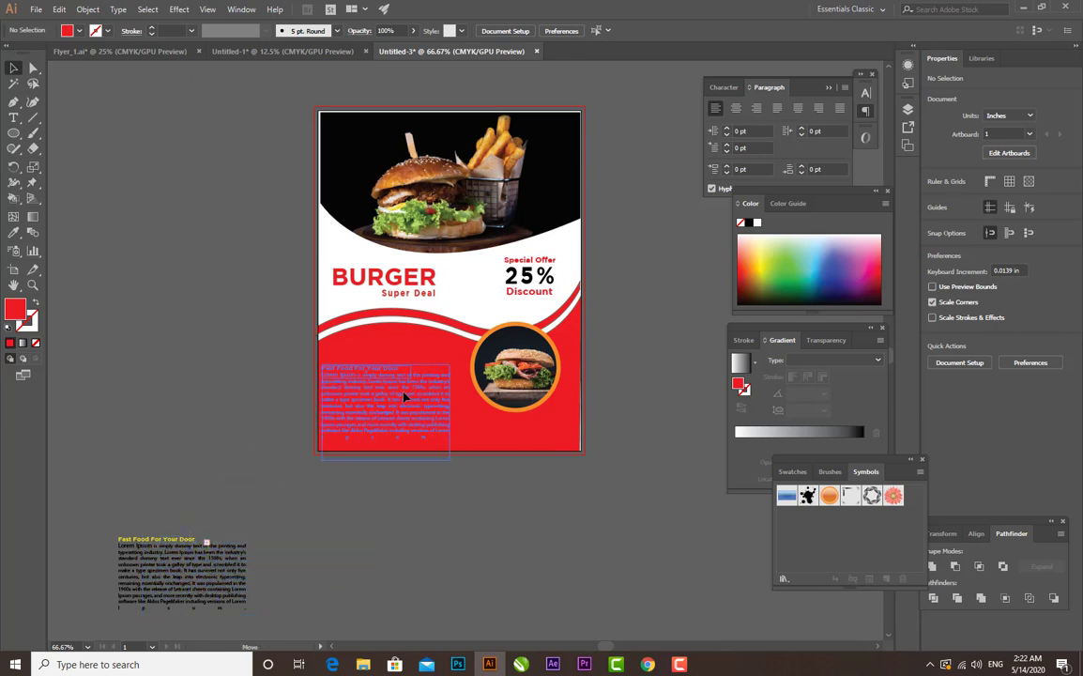
click(419, 532)
key(ctrl+plus)
key(ctrl+plus)
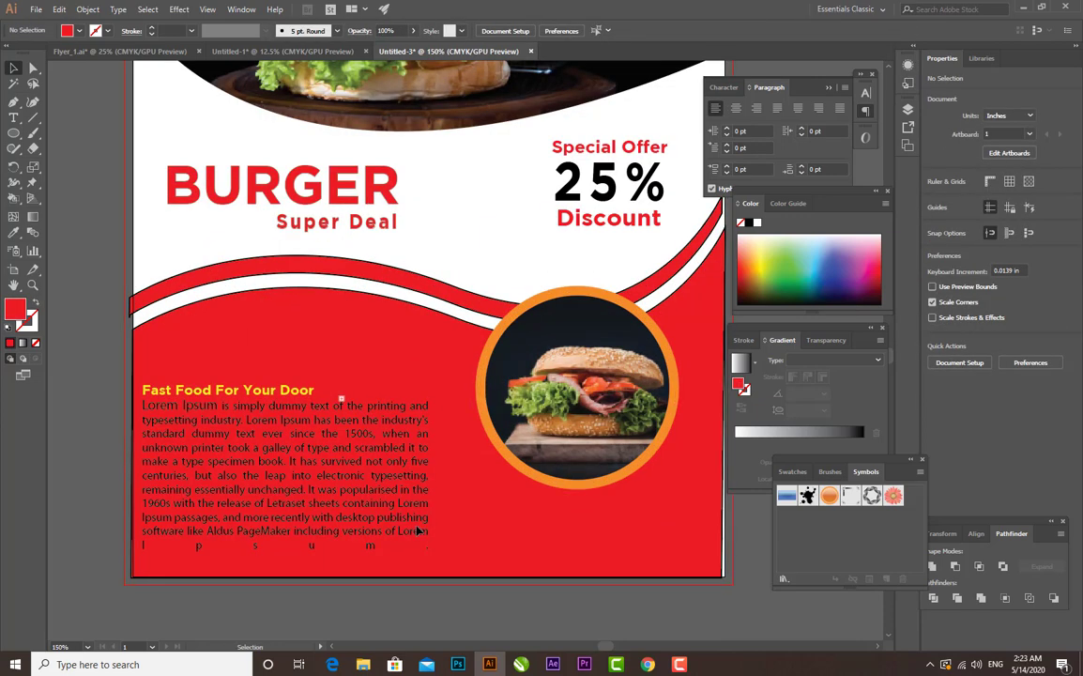
drag(384, 482, 397, 437)
drag(303, 348, 317, 380)
click(304, 537)
click(544, 568)
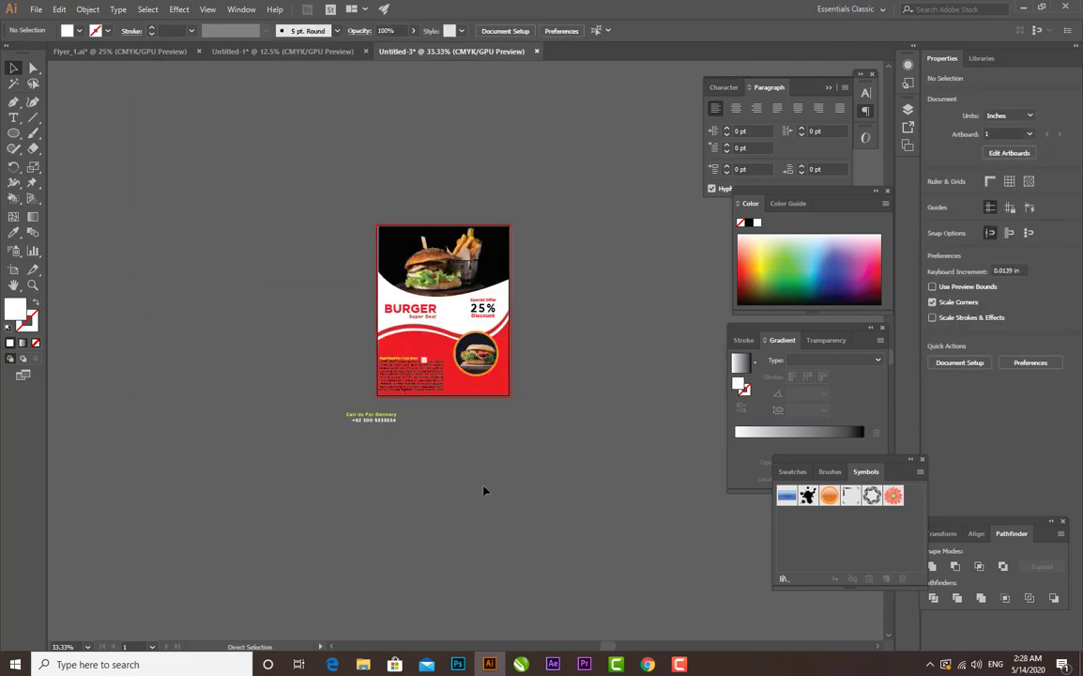
- Place the "Call Us For Delivery" line and the phone number on the red area below the round burger photo
key(ctrl+1)
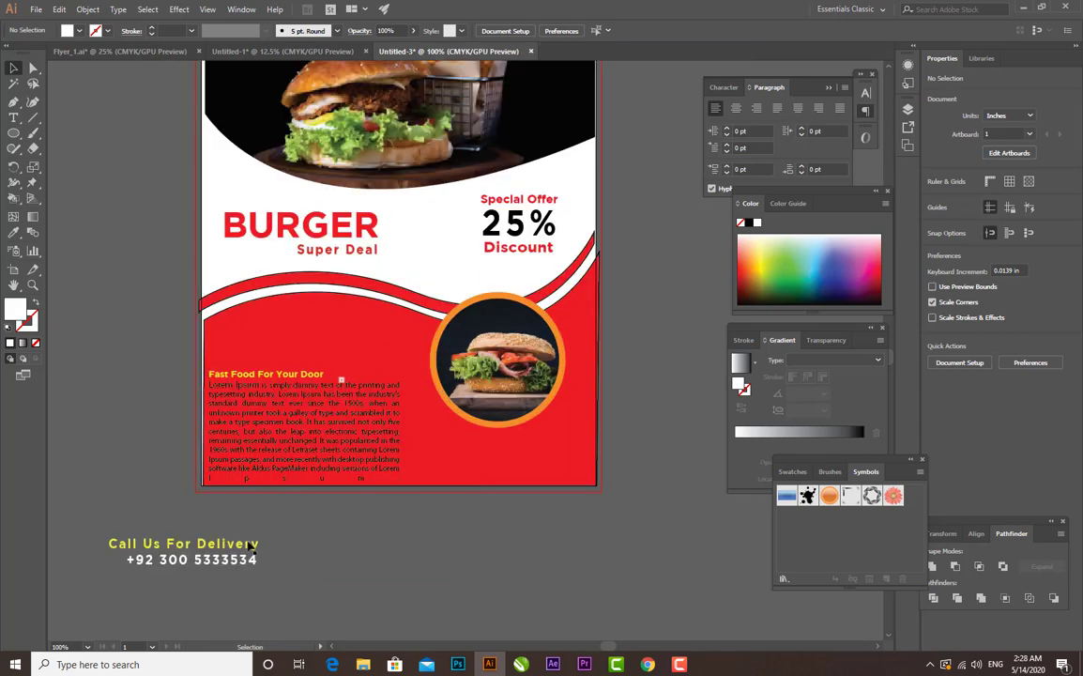
drag(252, 545, 566, 449)
drag(244, 561, 559, 472)
click(545, 525)
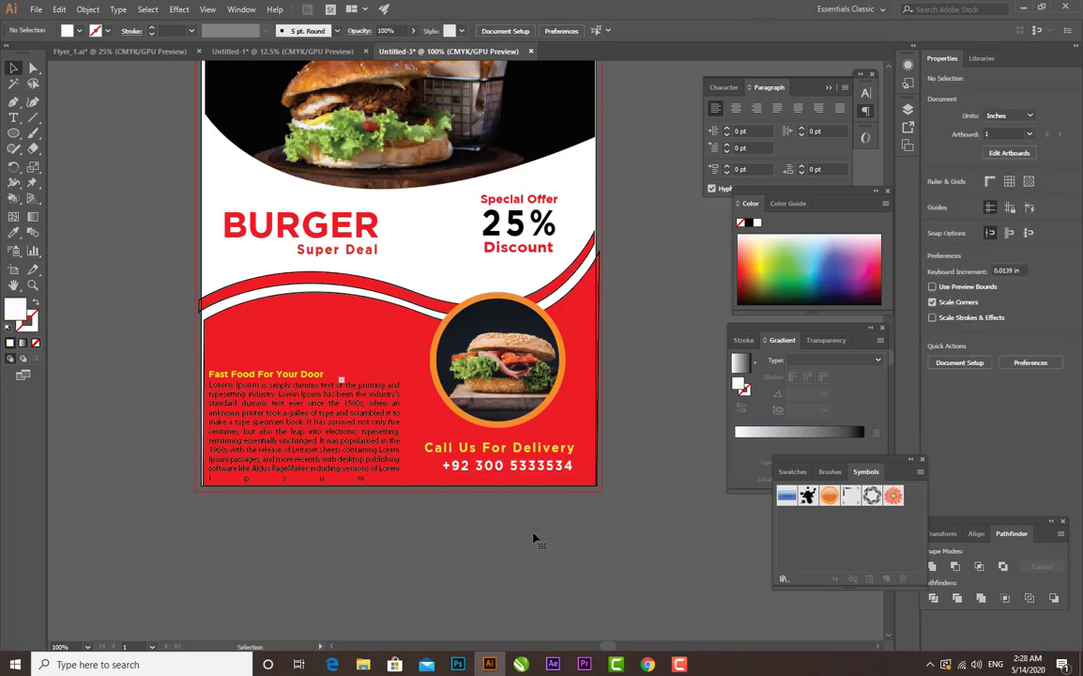
key(ctrl+plus)
key(ctrl+plus)
drag(533, 537, 494, 437)
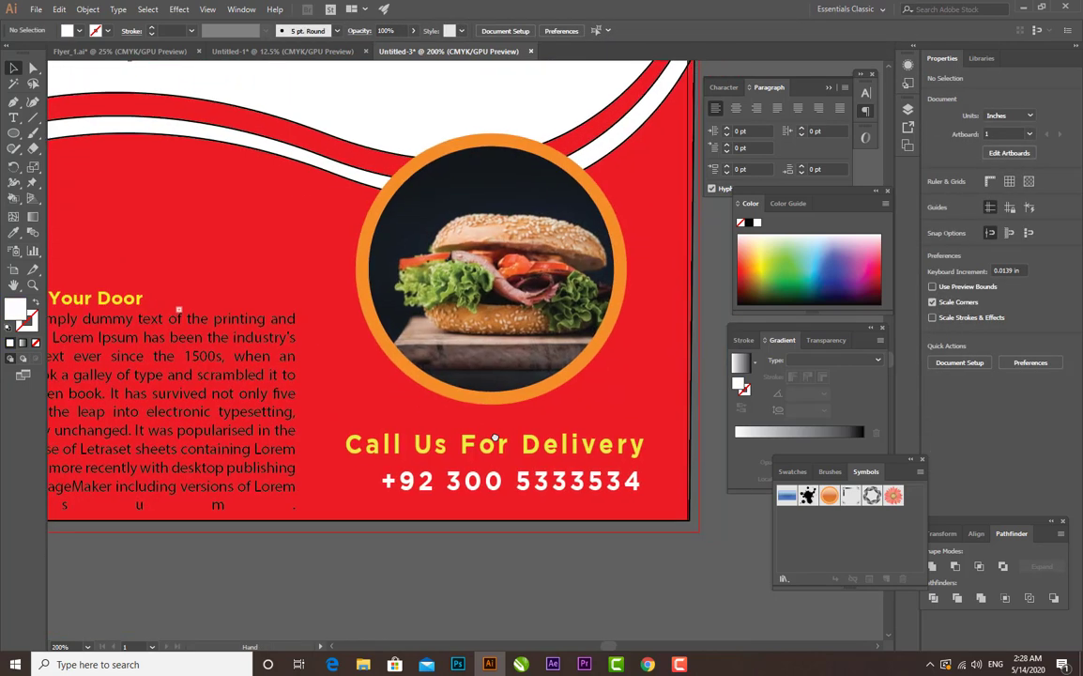
click(593, 482)
click(570, 574)
- Apply a Drop Shadow to the round photo group with Multiply mode, 75% opacity, 0.1 in offsets and 0.07 in blur
key(ctrl+minus)
key(ctrl+minus)
key(ctrl+minus)
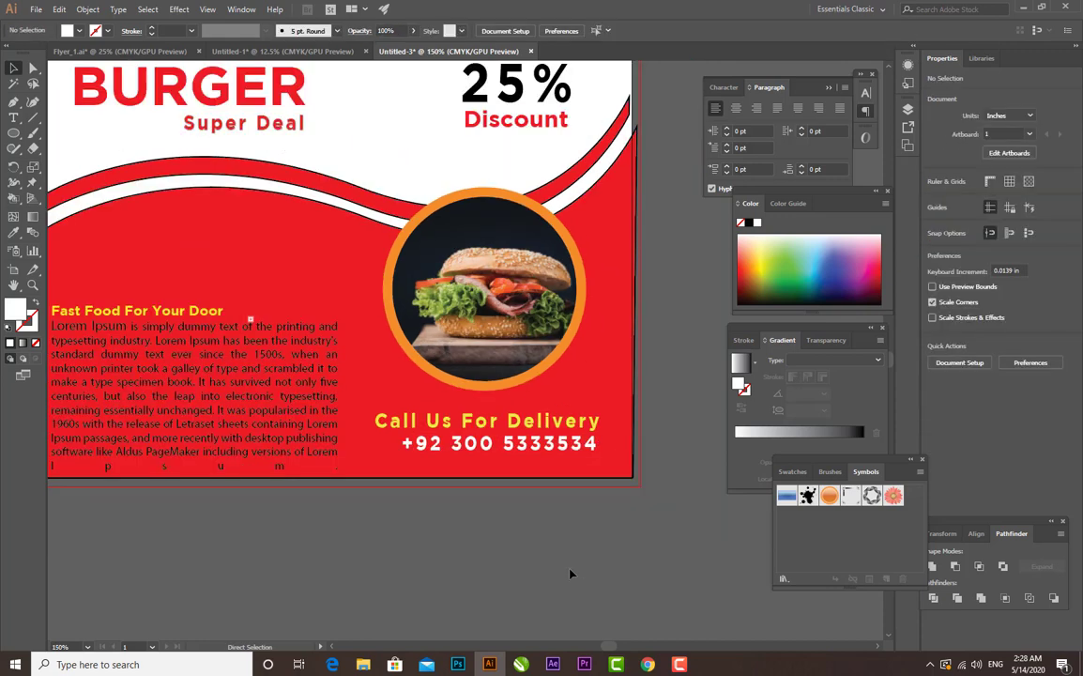
key(ctrl+plus)
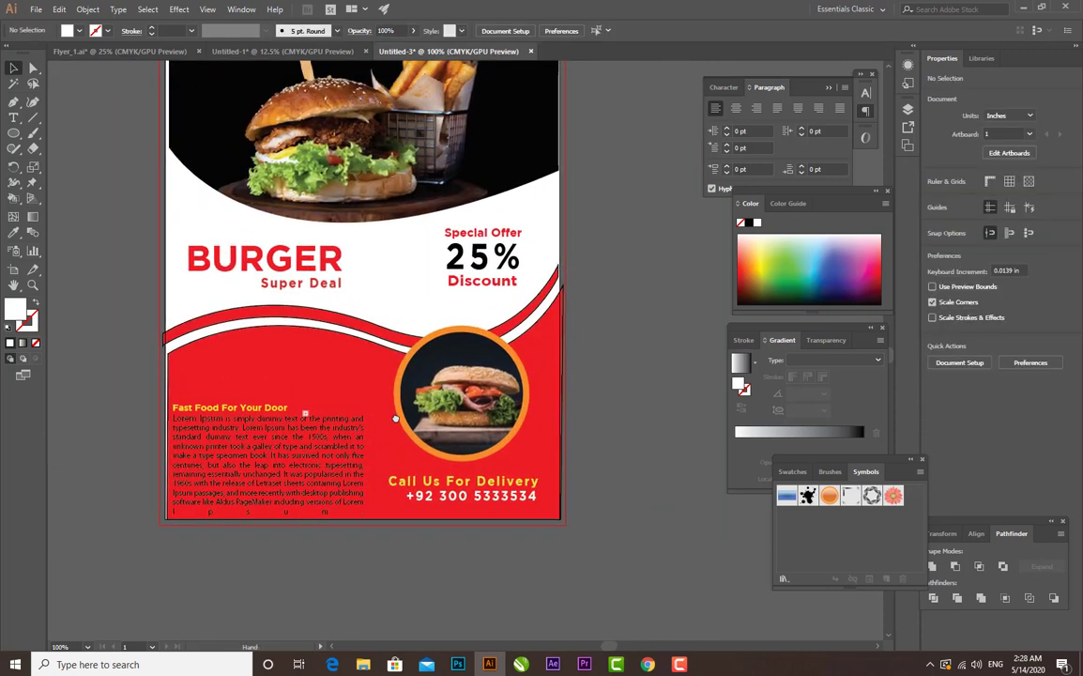
click(527, 377)
click(178, 9)
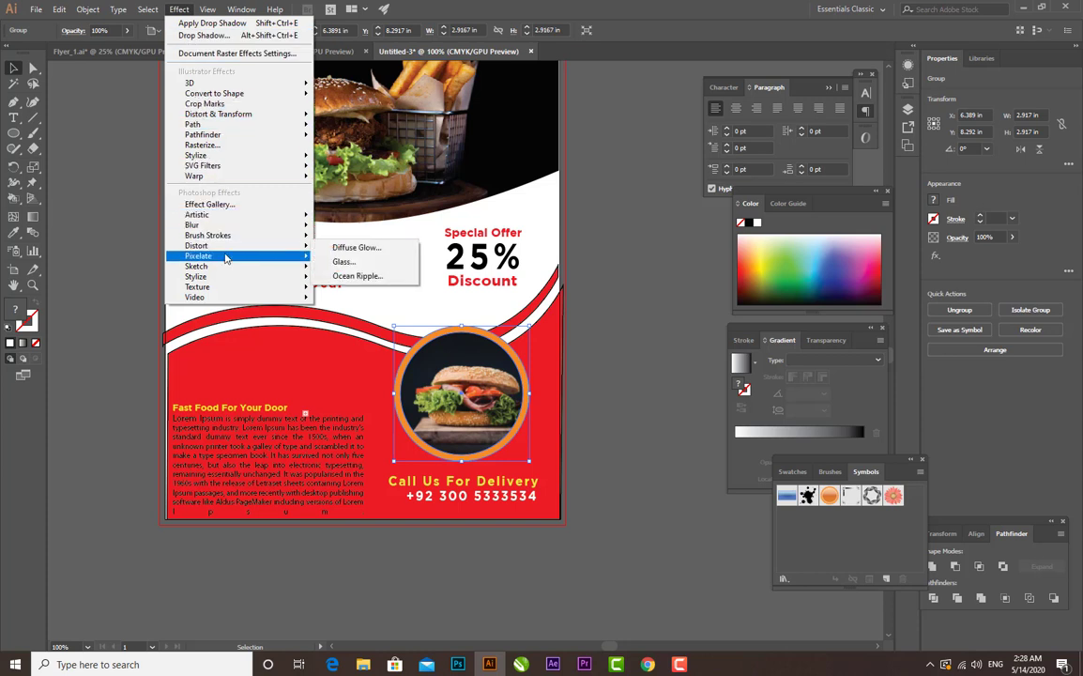
mouse_move(238, 278)
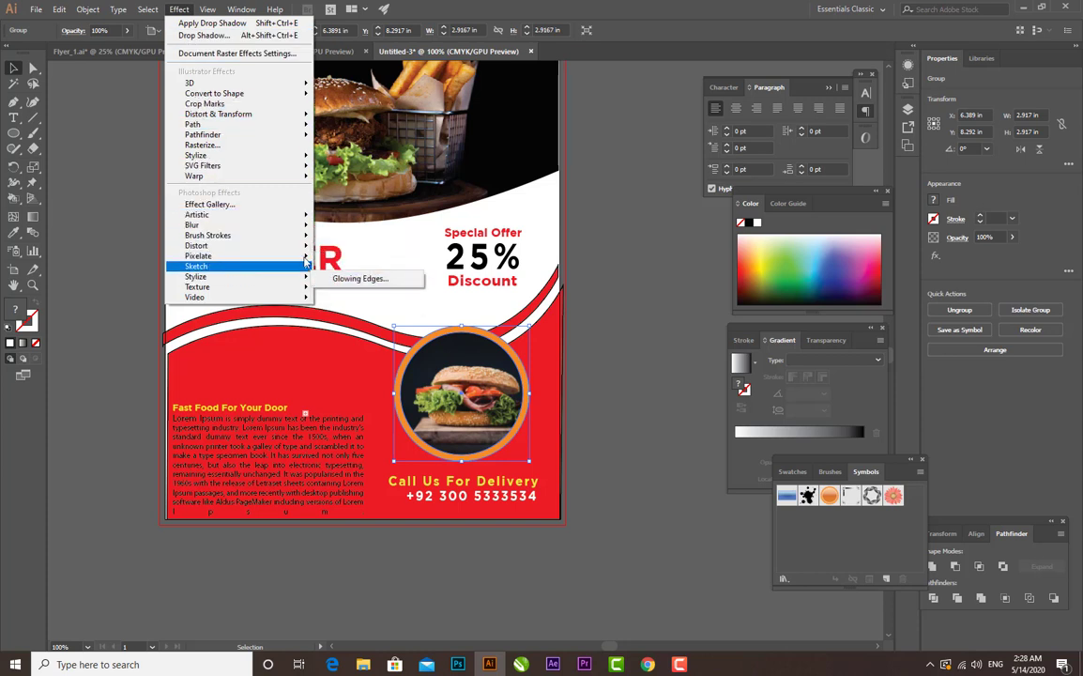
mouse_move(242, 156)
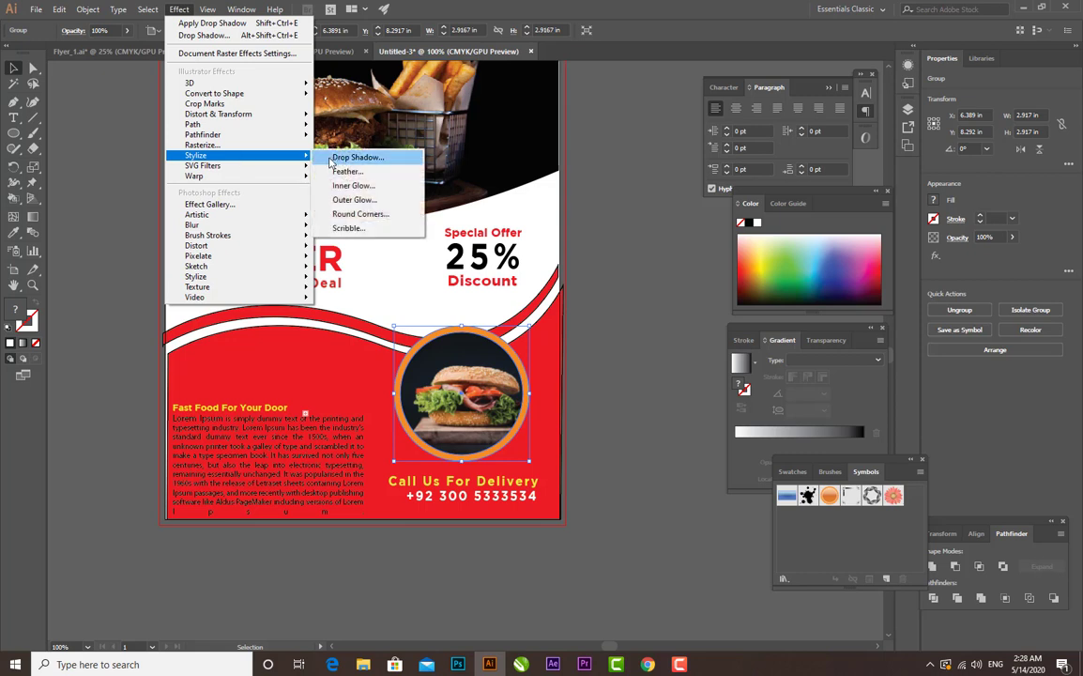
click(342, 155)
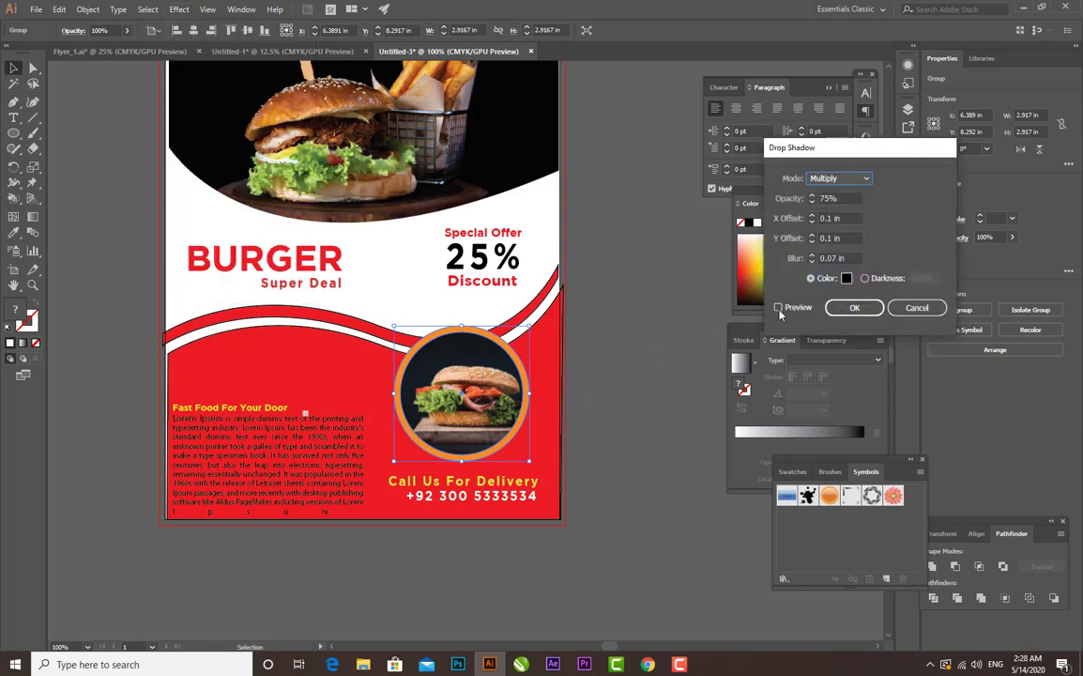
click(779, 308)
click(852, 308)
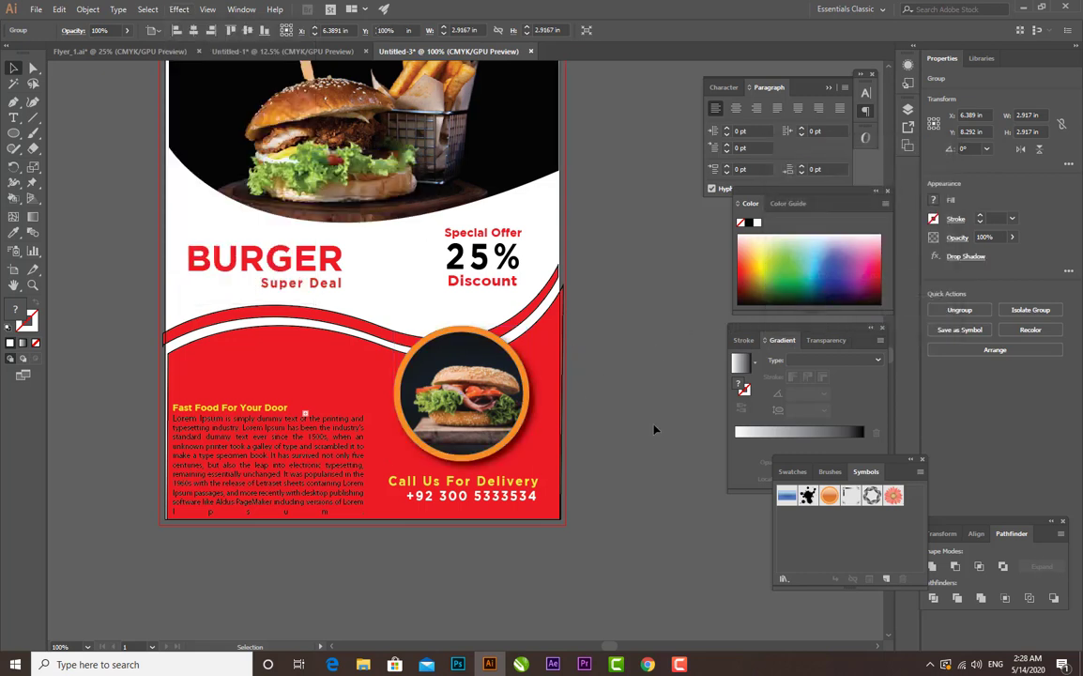
click(653, 430)
- Stretch the clipped top burger photo outward to cover the white gaps along the flyer's left and top edges
key(ctrl+minus)
key(ctrl+plus)
key(ctrl+plus)
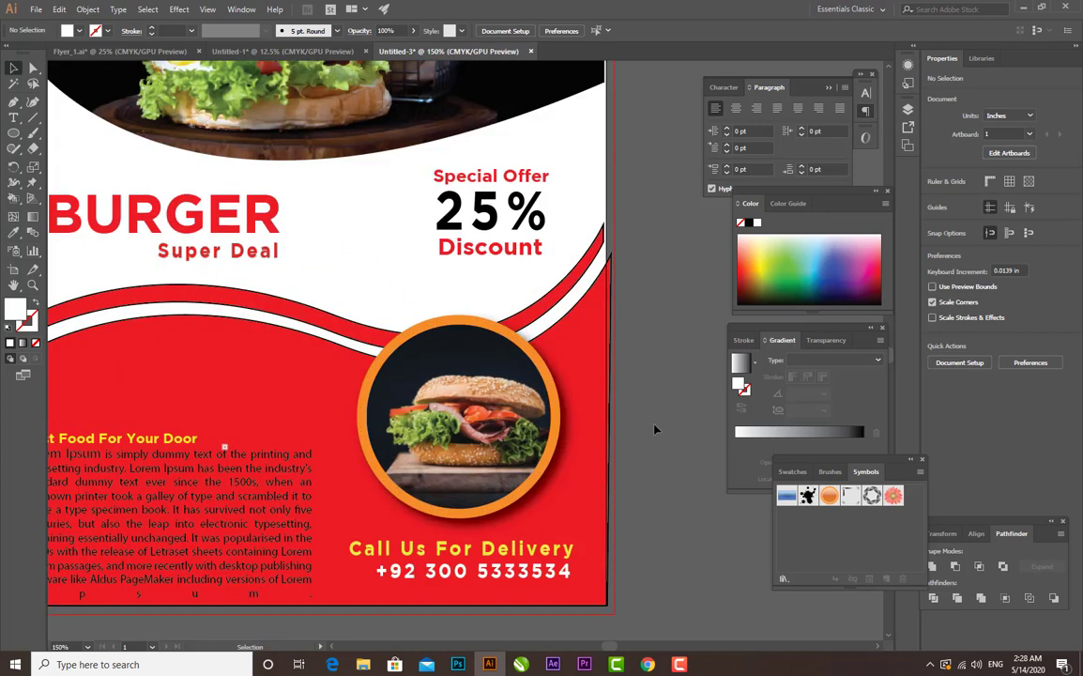
drag(484, 261, 497, 411)
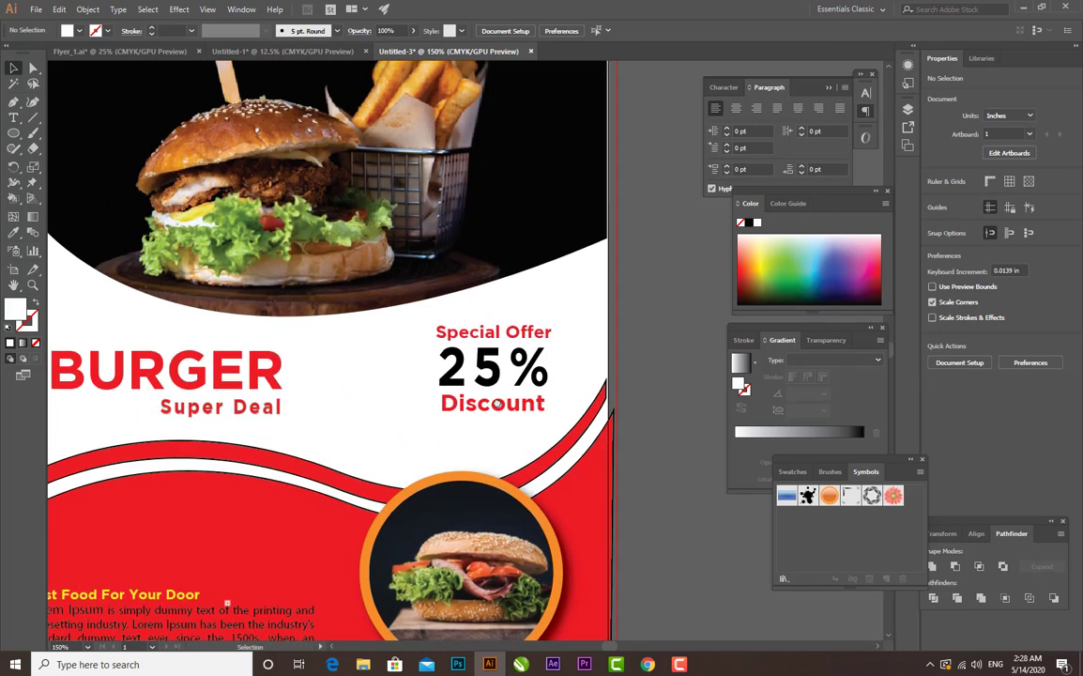
key(ctrl+0)
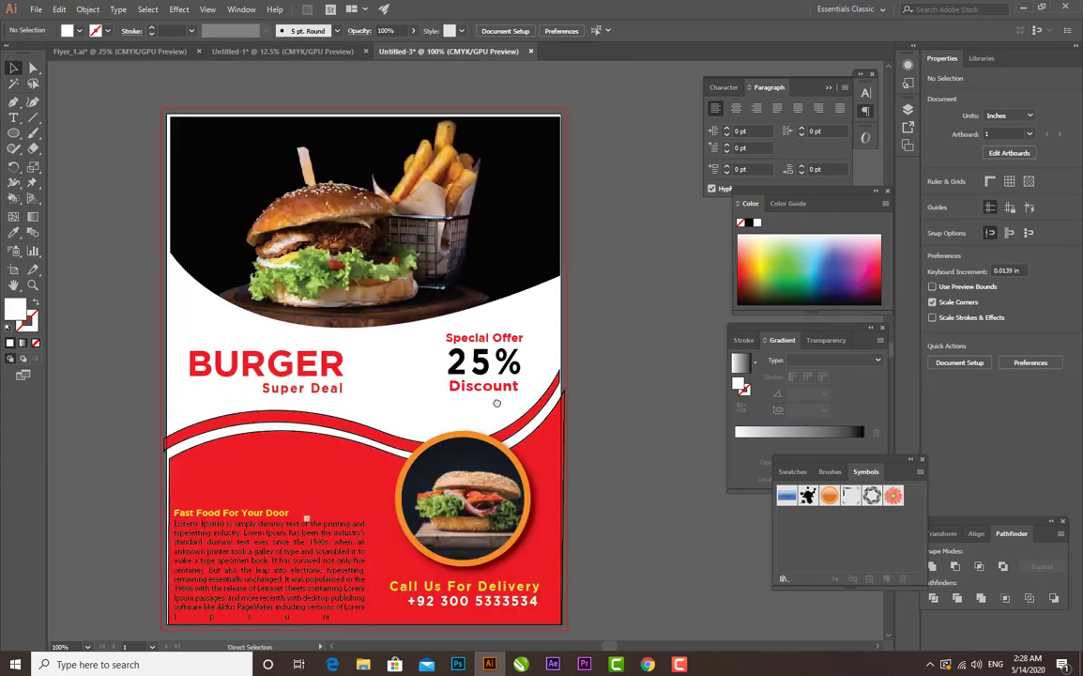
click(502, 272)
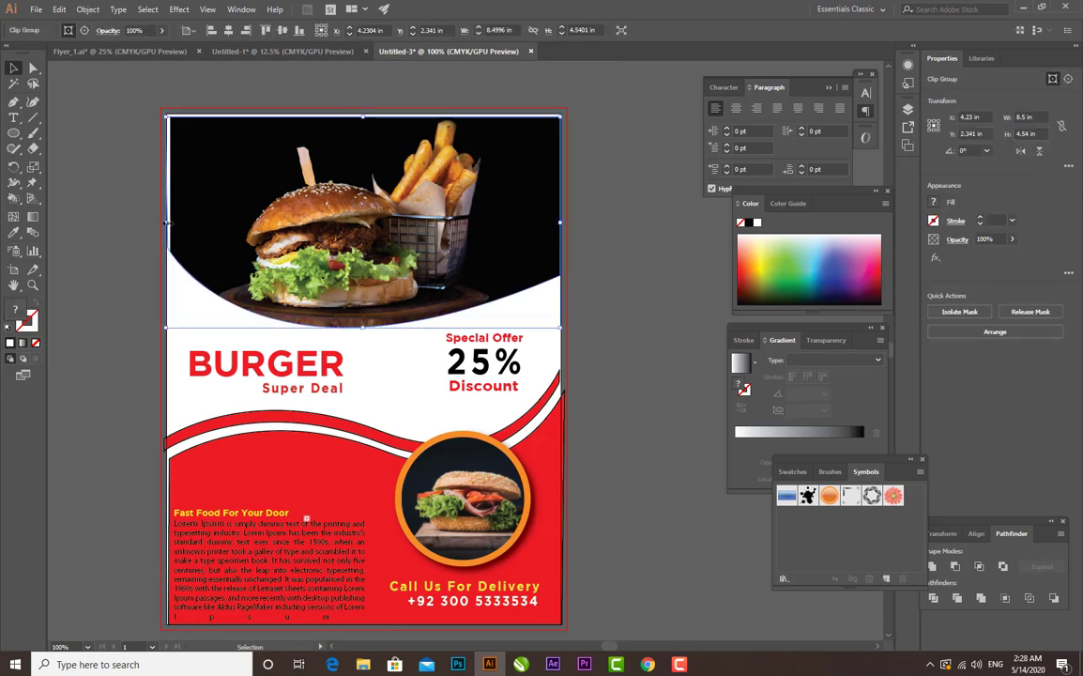
drag(165, 224, 164, 223)
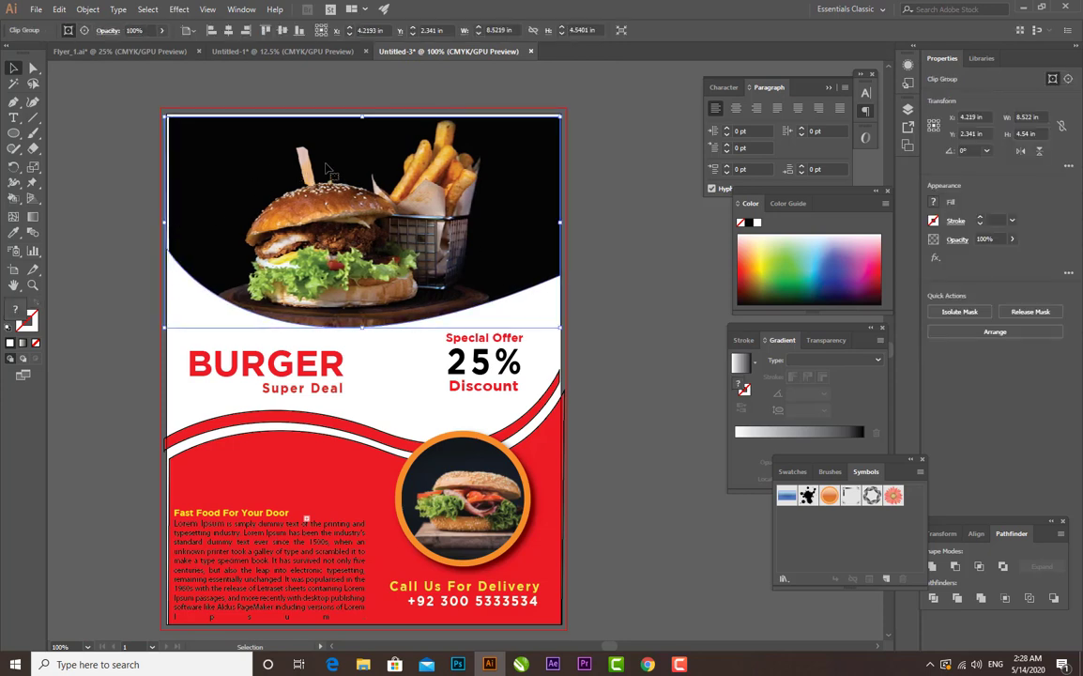
key(ctrl+plus)
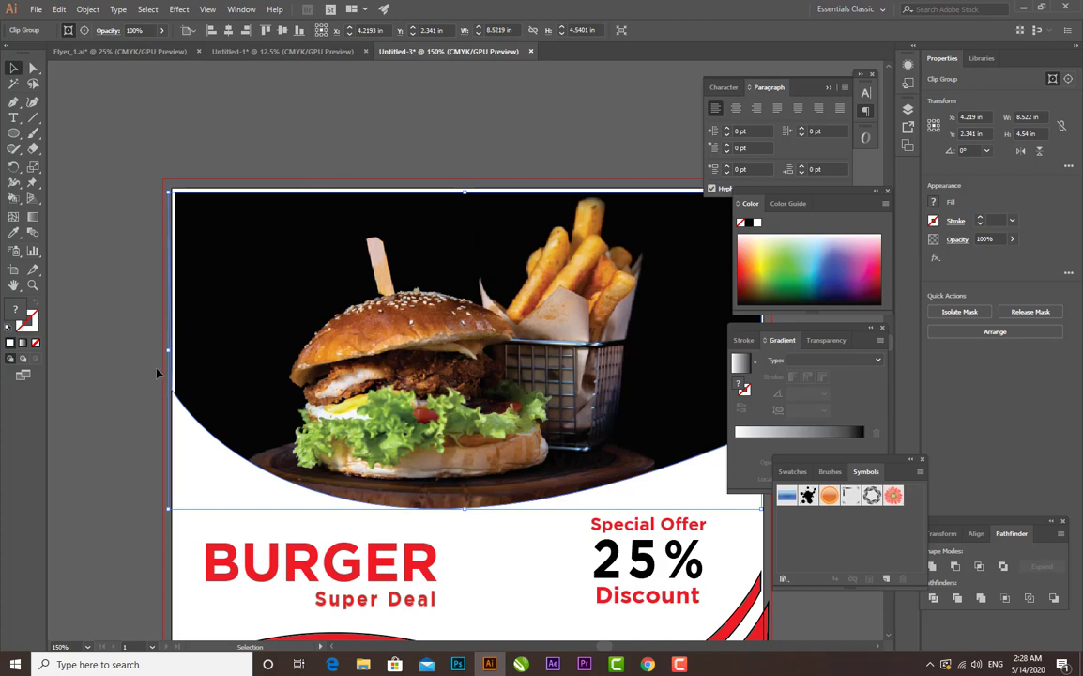
drag(169, 349, 165, 349)
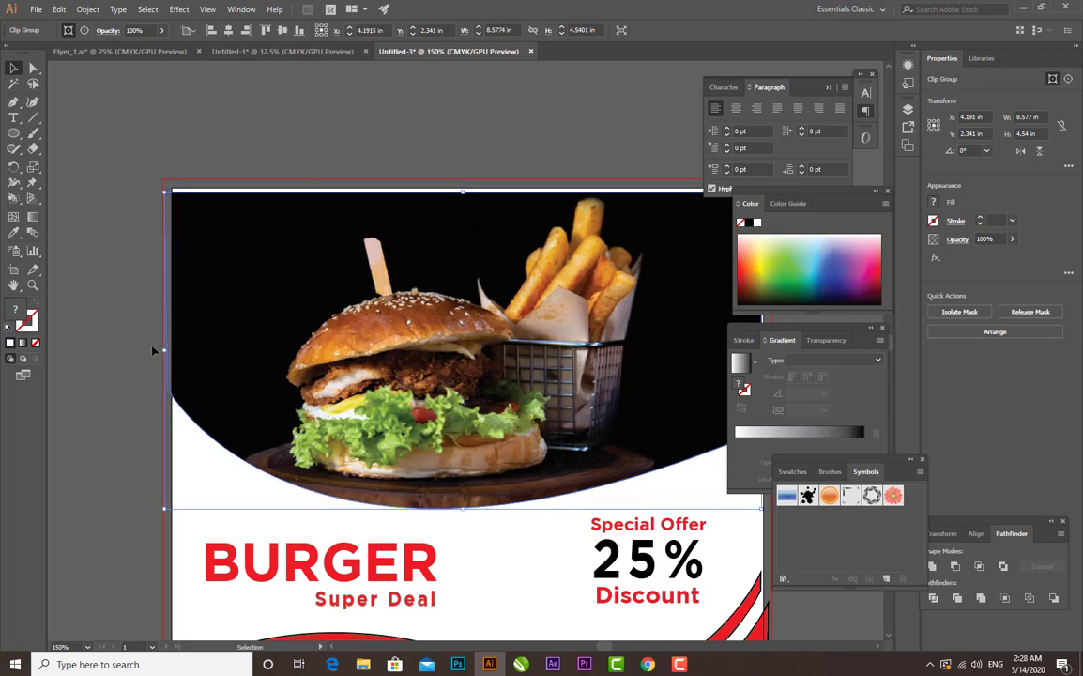
drag(466, 190, 465, 185)
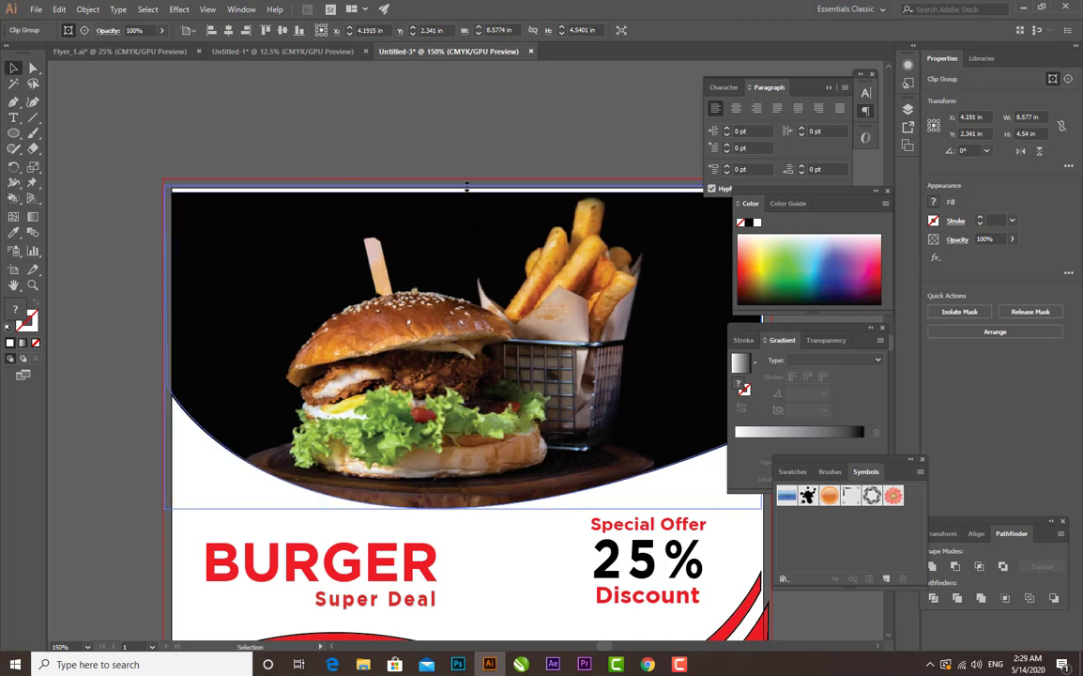
click(425, 146)
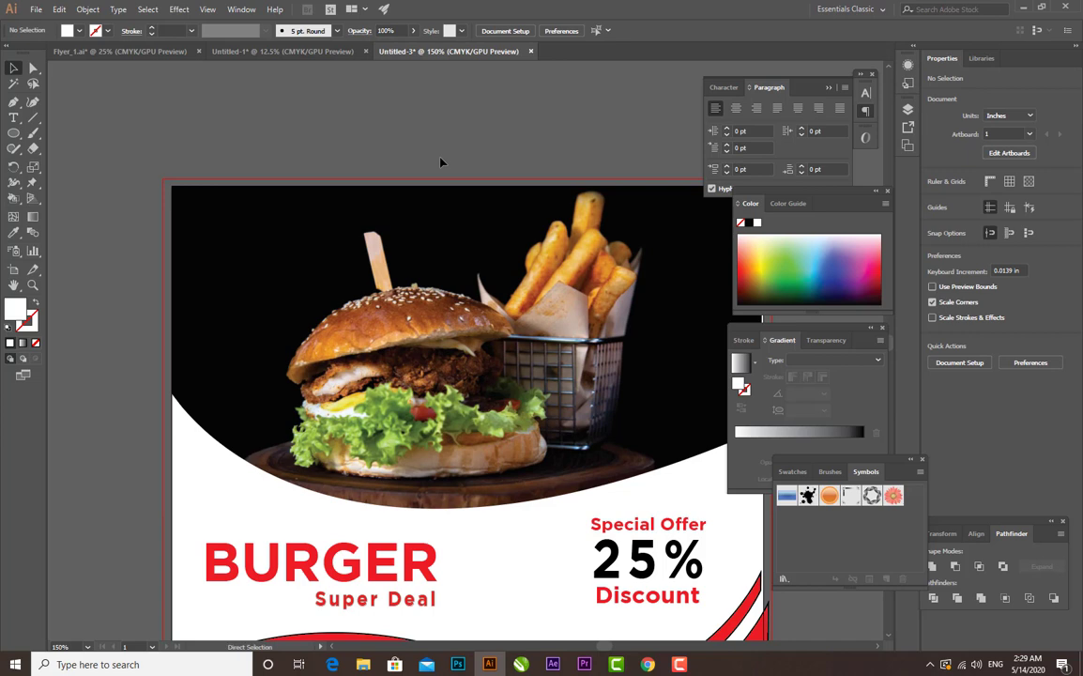
- Duplicate the "BURGER" heading and offset the copy slightly to the left of the original
key(ctrl+minus)
key(ctrl+minus)
key(ctrl+minus)
key(ctrl+plus)
key(space)
drag(514, 338, 430, 289)
key(ctrl+plus)
key(ctrl+plus)
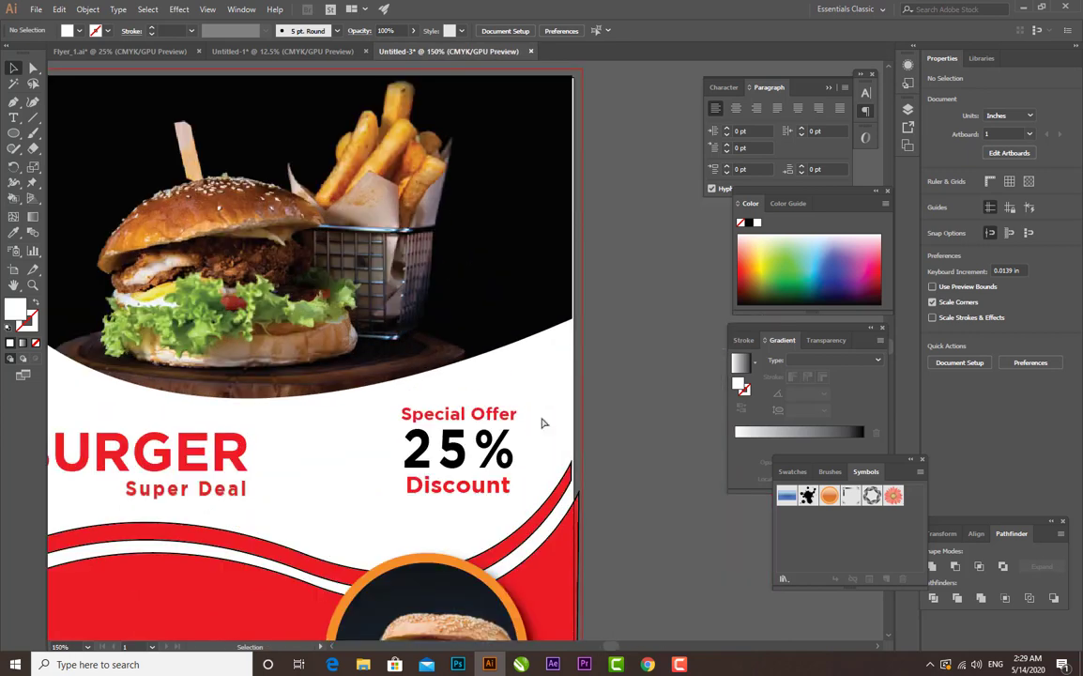
key(space)
drag(274, 448, 395, 397)
click(348, 411)
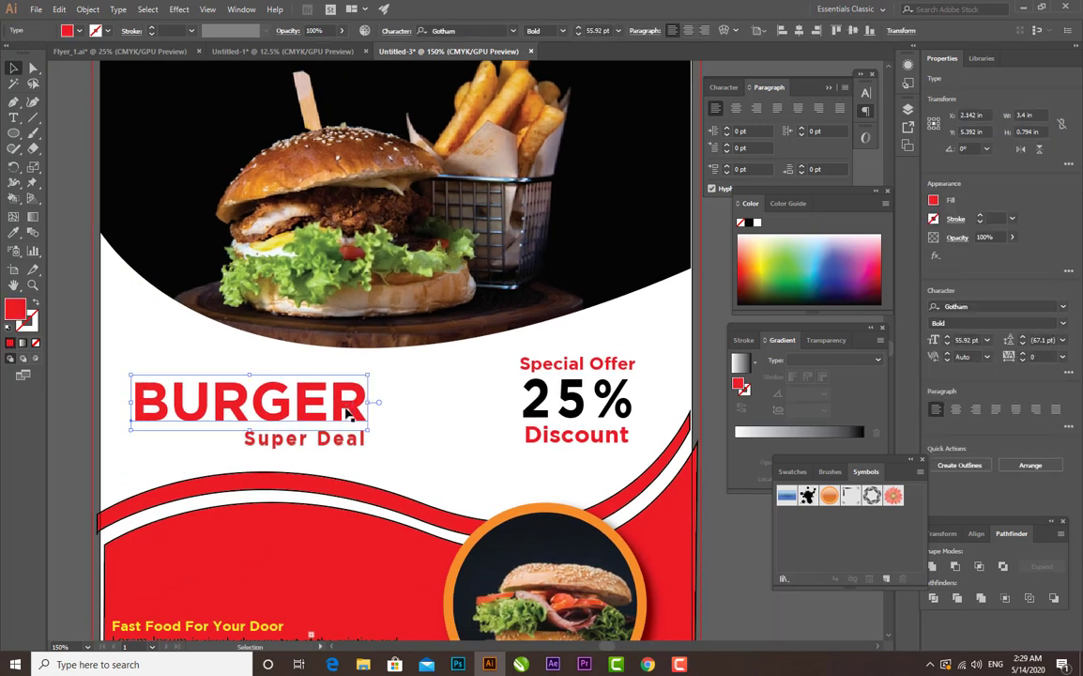
double_click(356, 410)
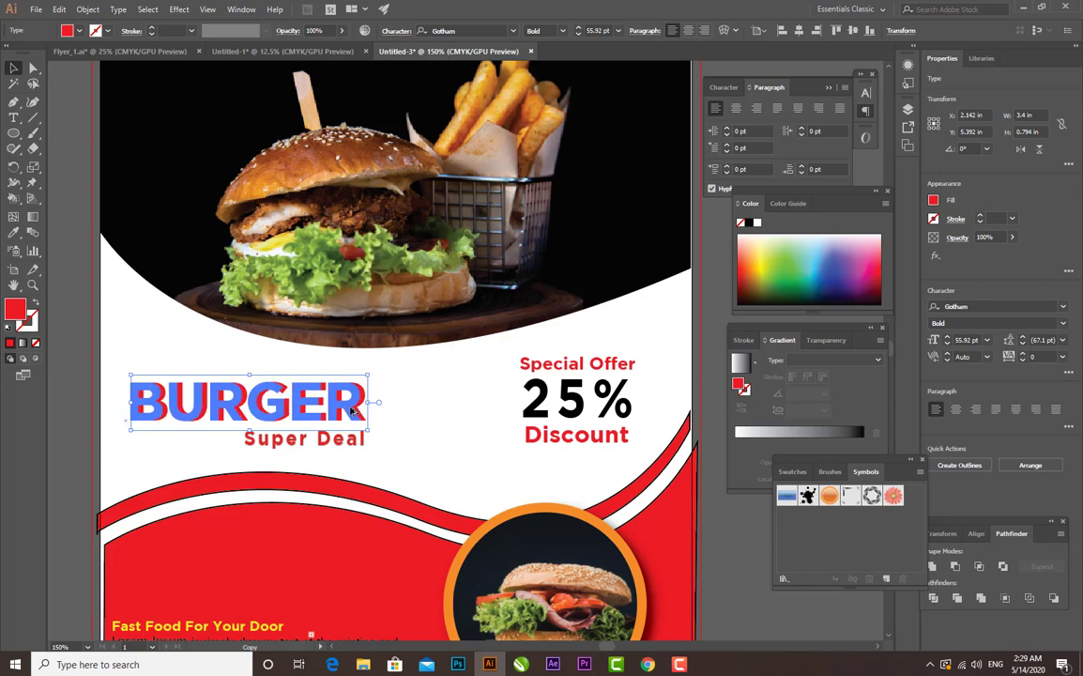
key(Escape)
key(ctrl+plus)
key(ctrl+plus)
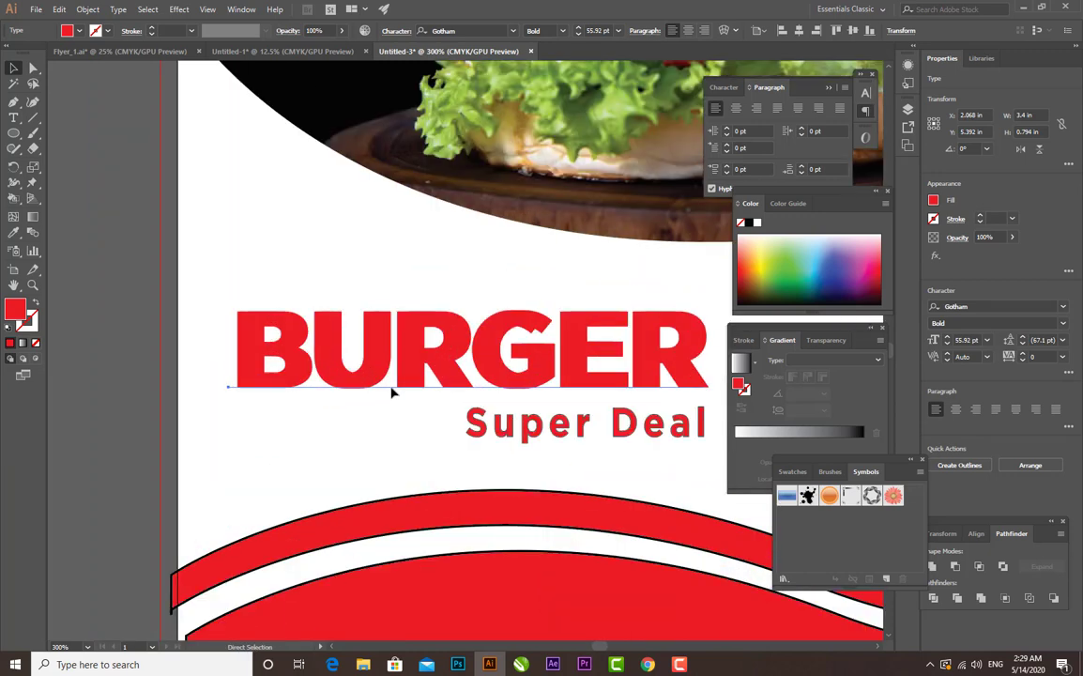
click(52, 278)
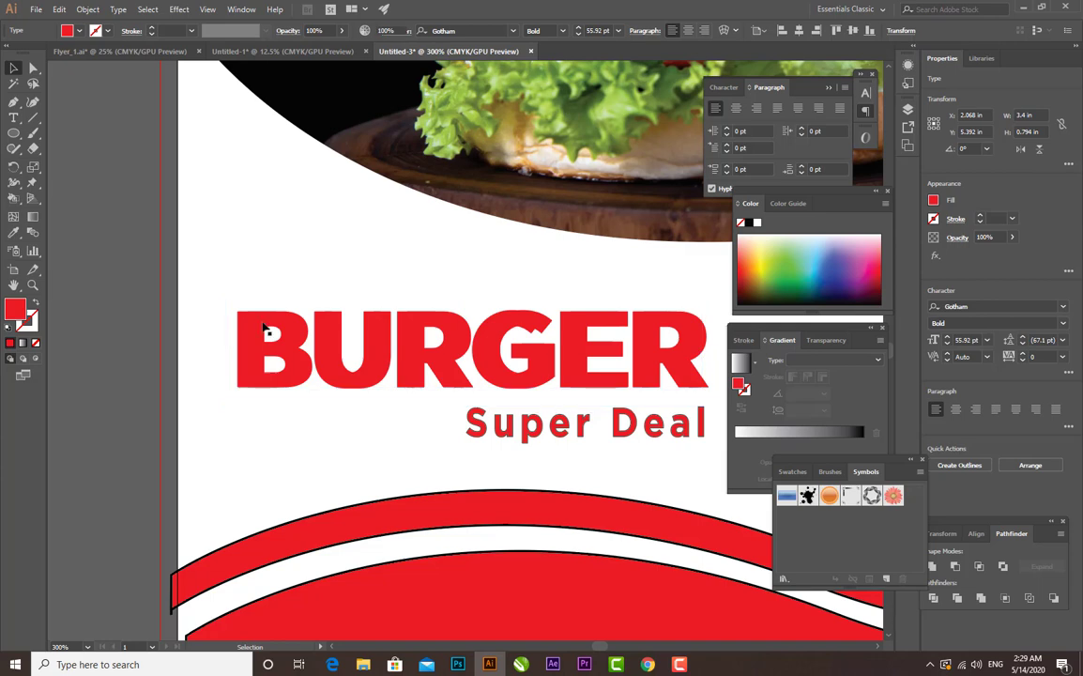
- Fill the rear "BURGER" text with black and nudge the red copy slightly right to form a narrow shadow
click(711, 340)
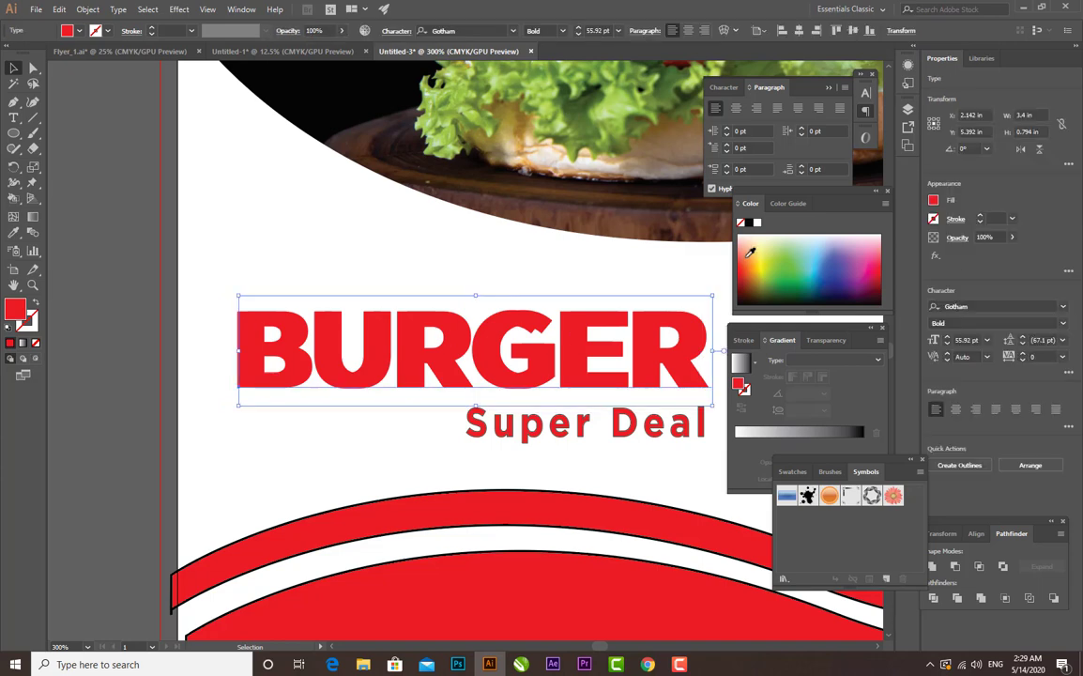
click(747, 225)
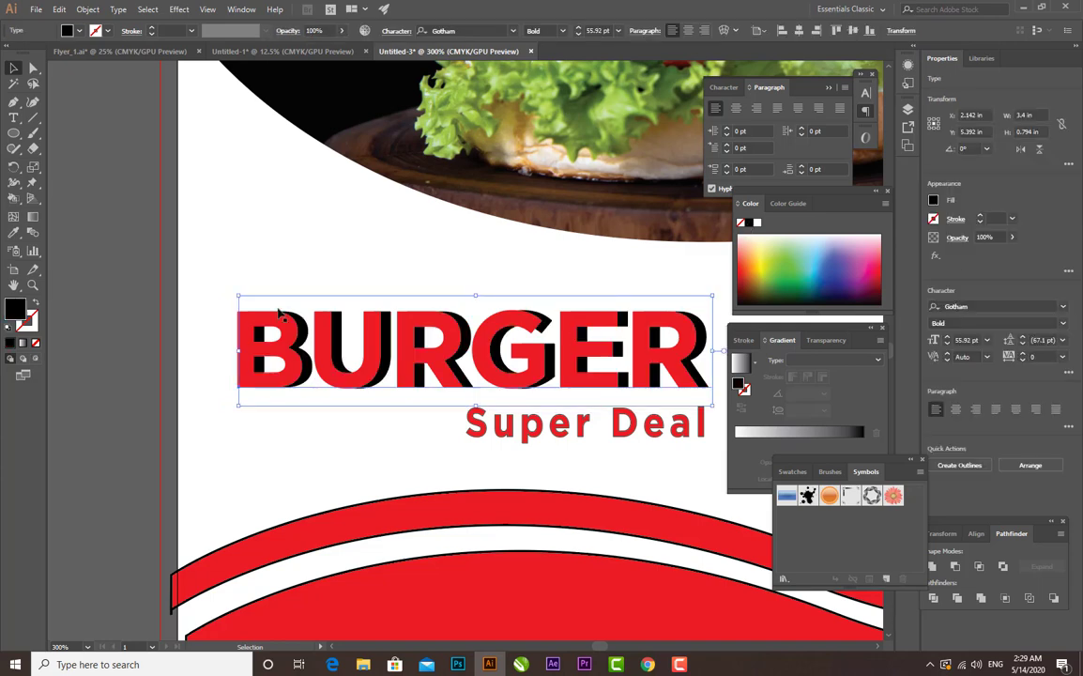
click(145, 315)
click(268, 349)
key(Right)
key(Right)
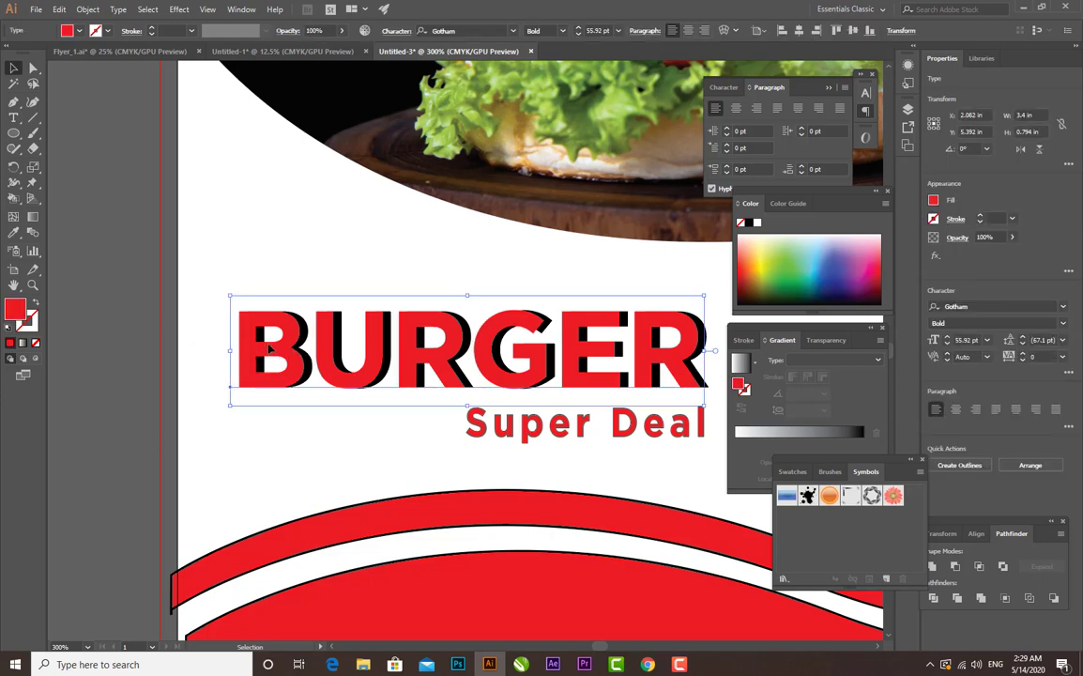
key(Left)
click(391, 411)
- Remove the black stroke from the "Super Deal" text
click(528, 428)
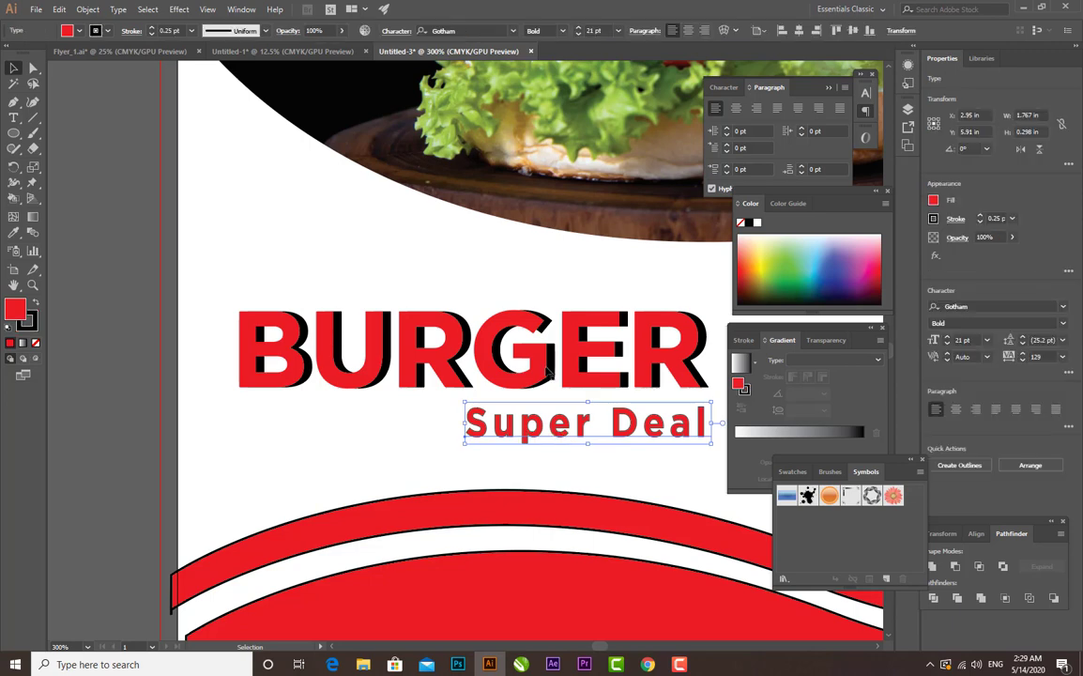
click(106, 31)
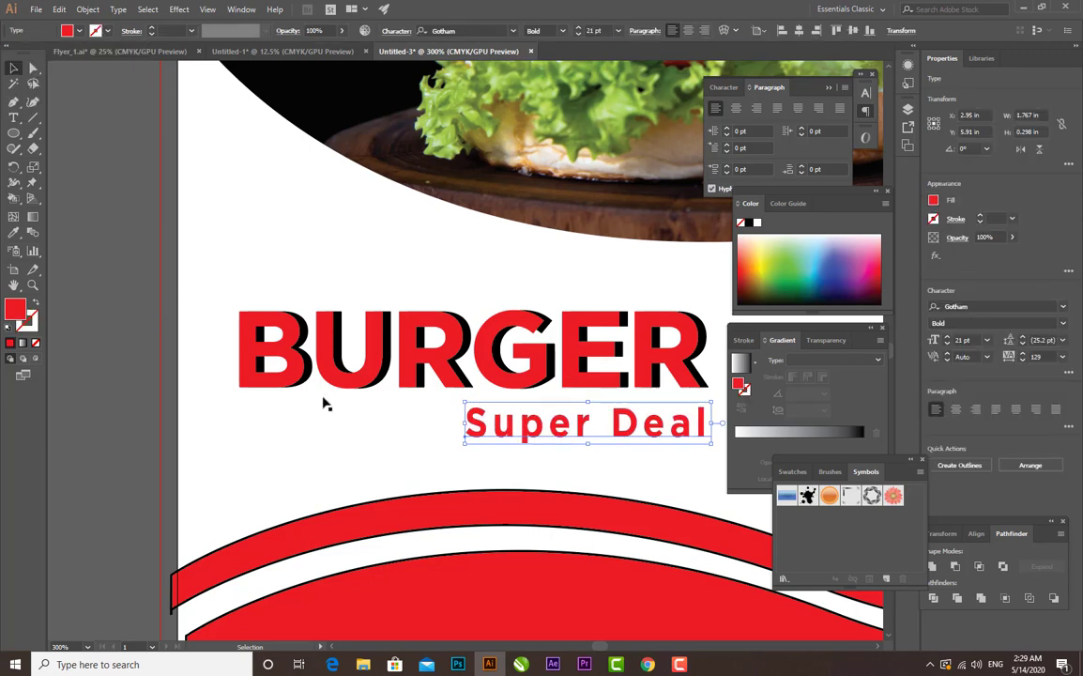
click(197, 407)
key(ctrl+minus)
key(ctrl+minus)
key(ctrl+minus)
key(ctrl+minus)
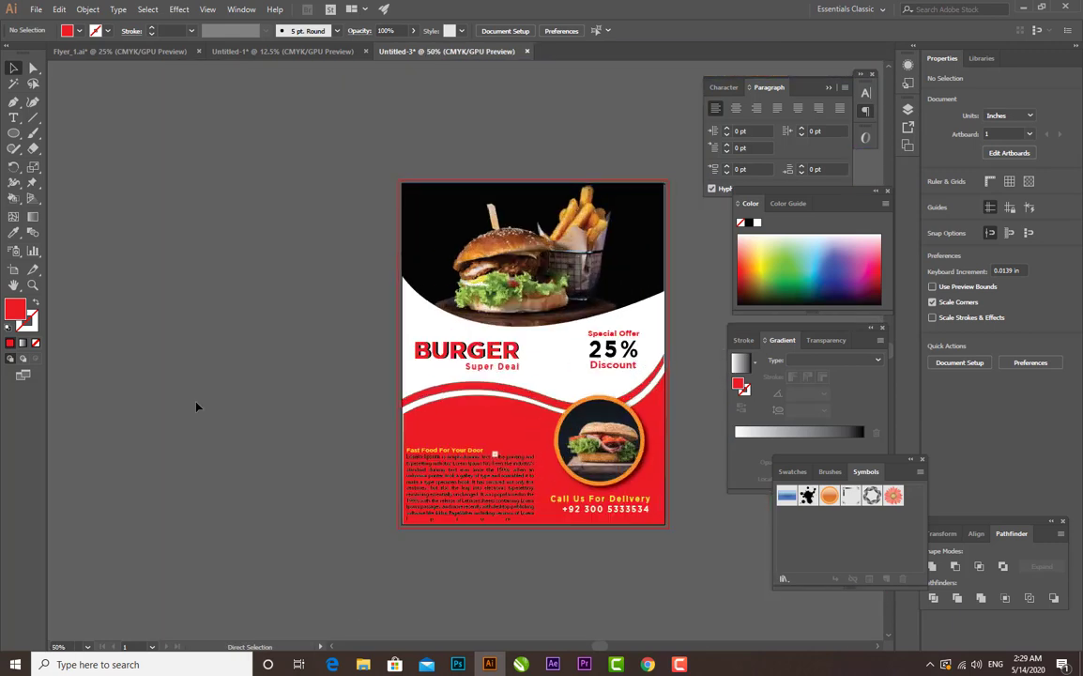
drag(469, 379, 386, 369)
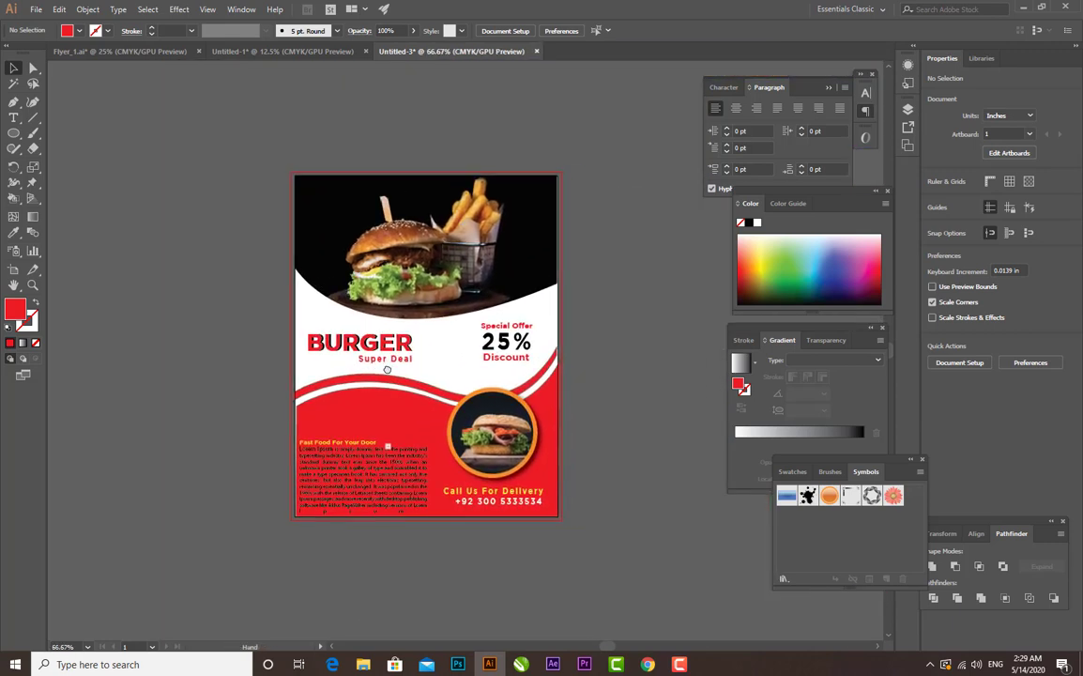
key(ctrl+plus)
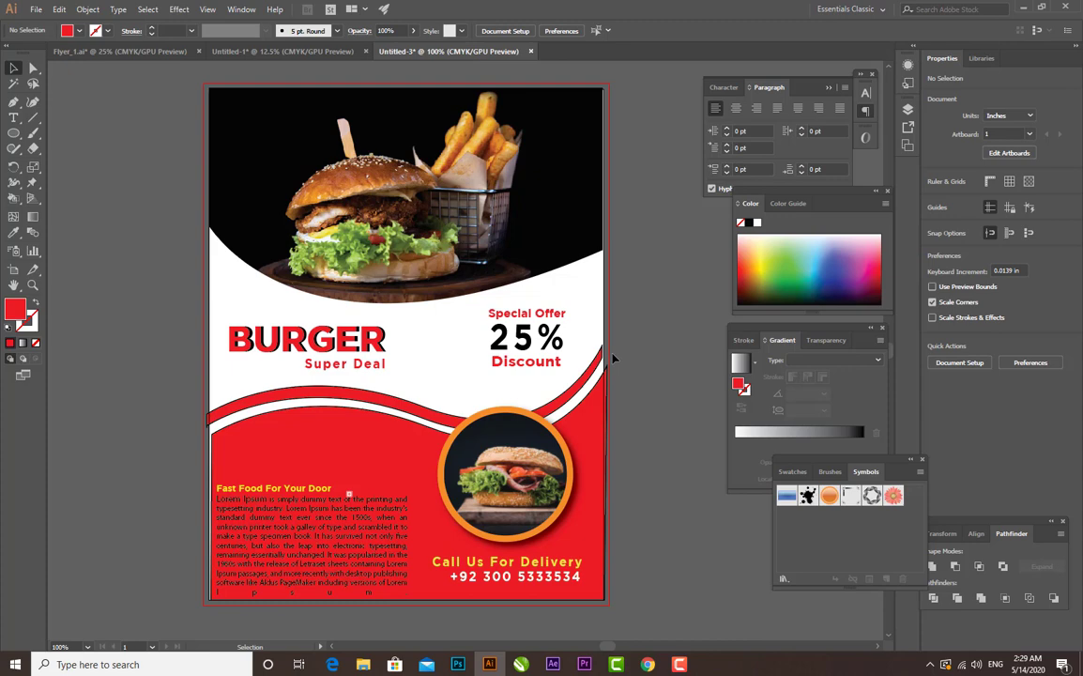
- Draw a red rounded rectangle about 2.14 × 1.58 in on the empty canvas beside the flyer's left edge
click(13, 135)
click(80, 148)
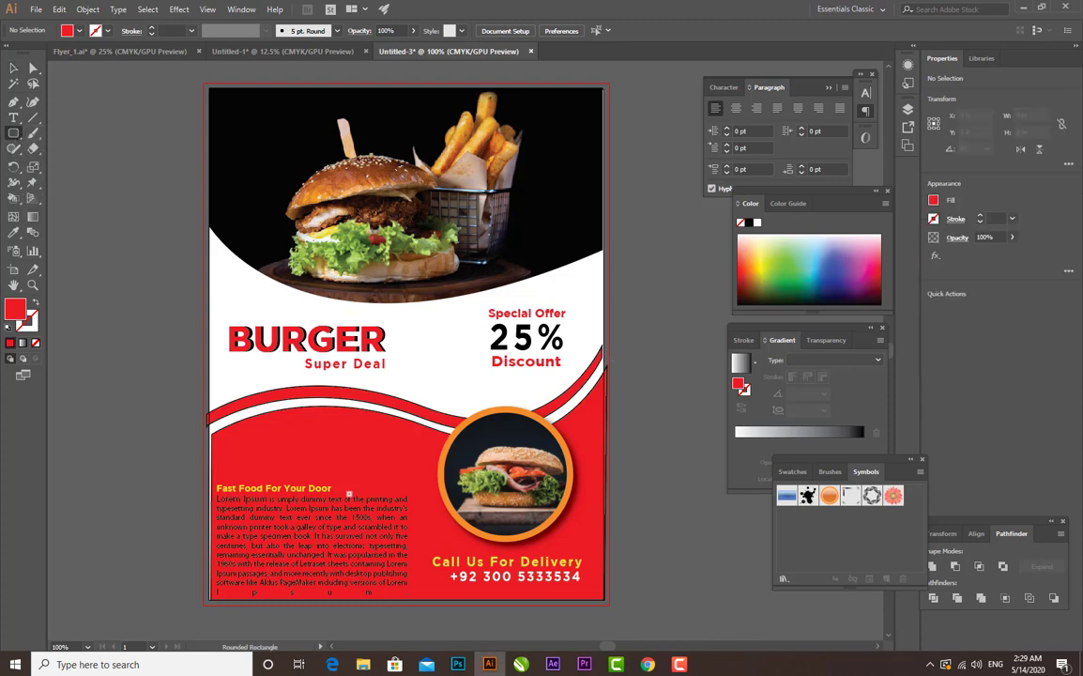
drag(85, 343, 184, 413)
click(14, 67)
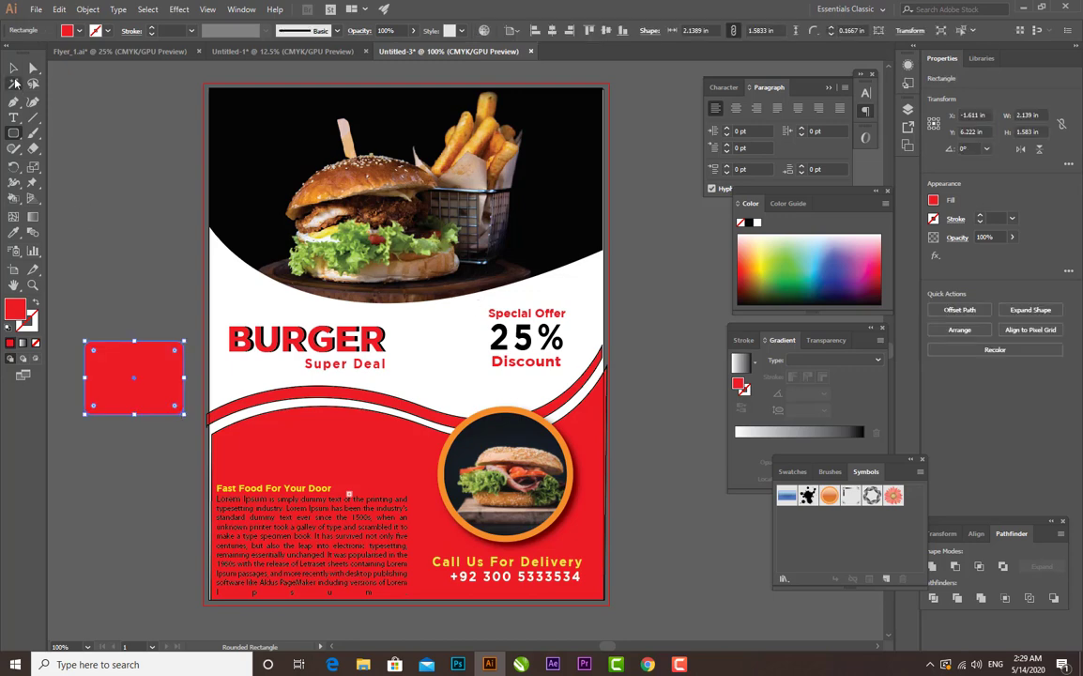
- Create a slightly smaller, centred copy of the rounded rectangle inside the original
key(ctrl+plus)
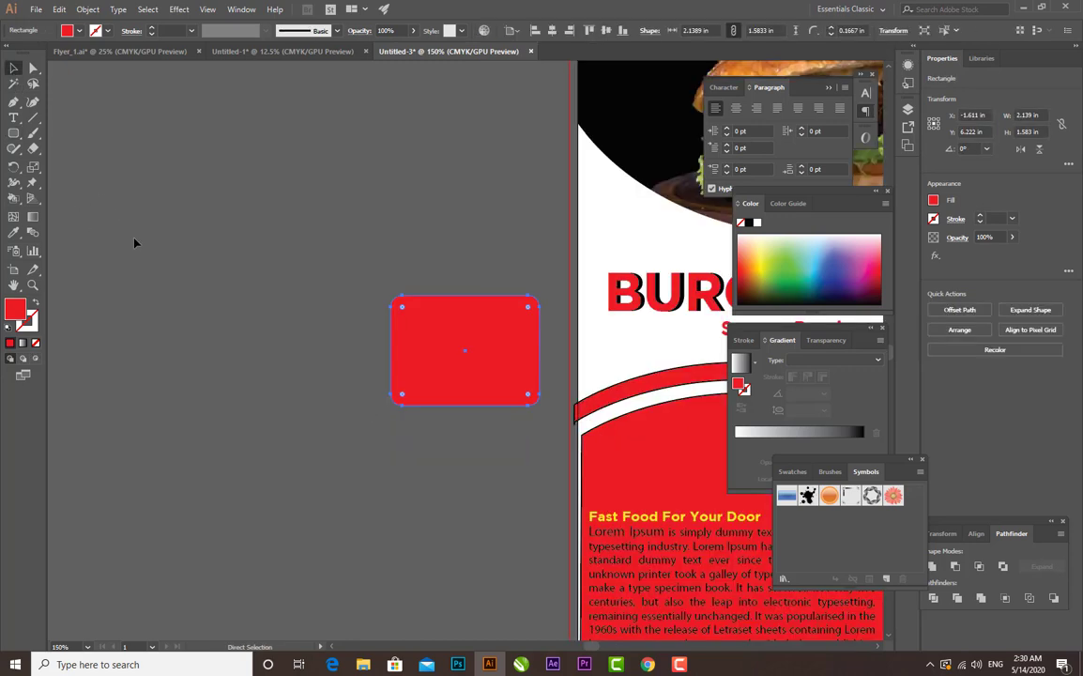
drag(424, 324, 297, 302)
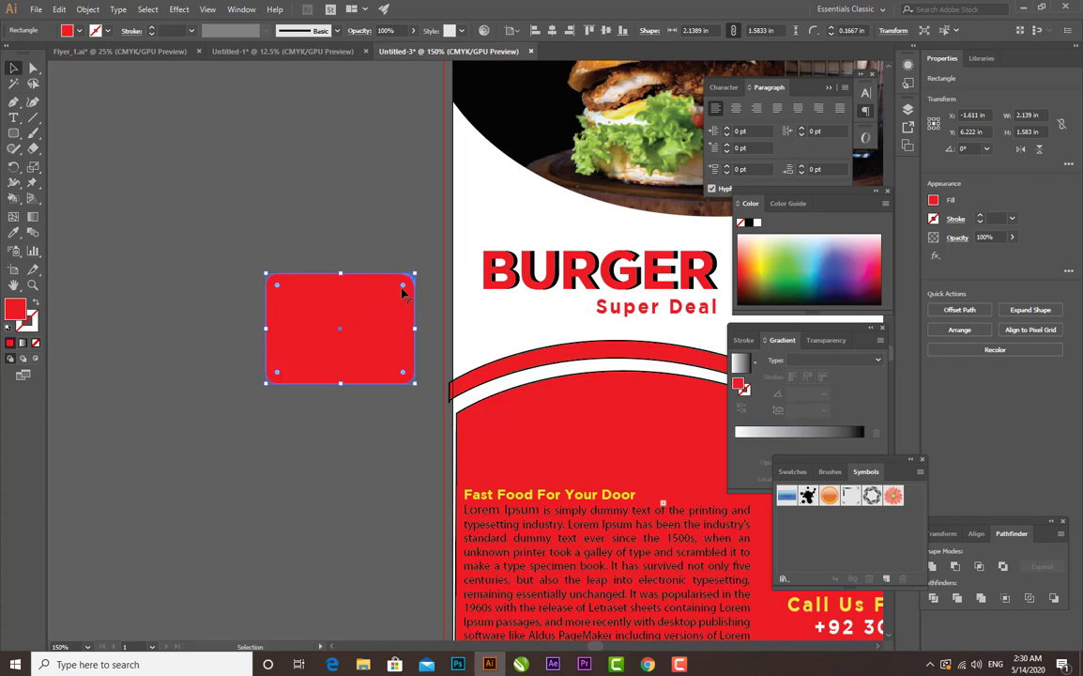
drag(394, 294, 353, 293)
click(356, 425)
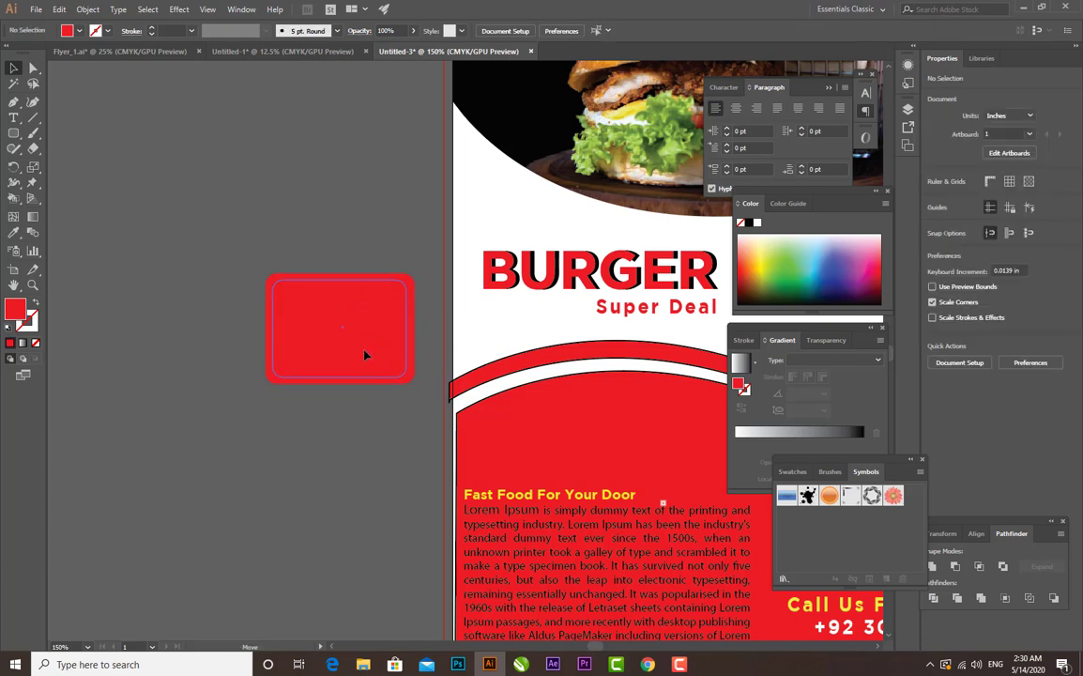
click(367, 355)
click(264, 267)
drag(422, 410, 422, 411)
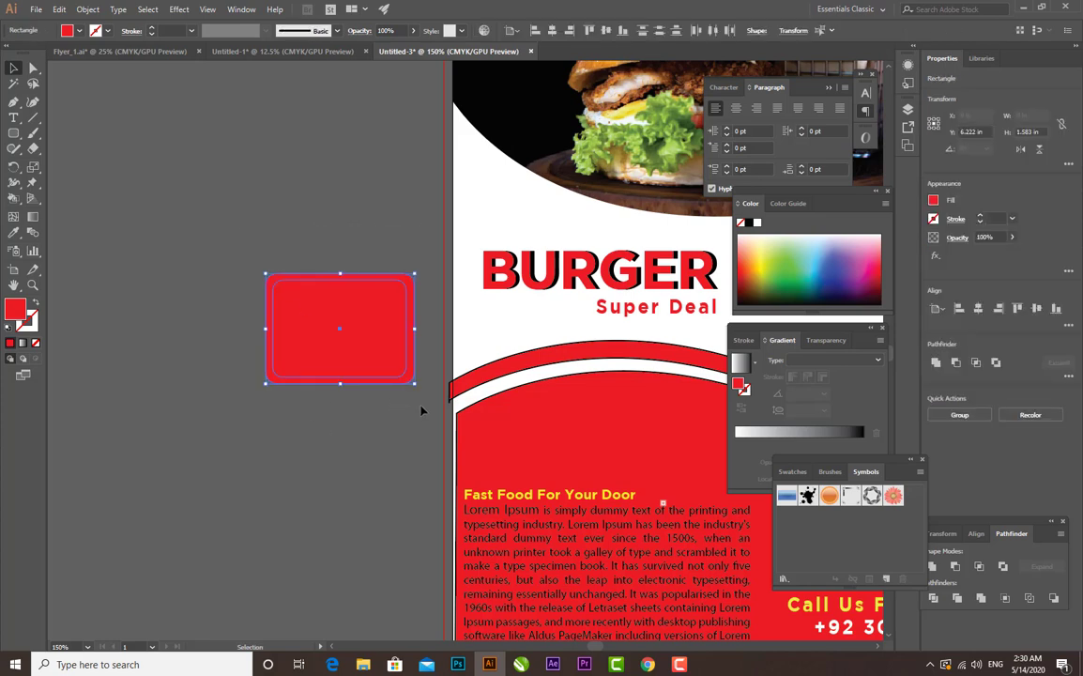
click(956, 567)
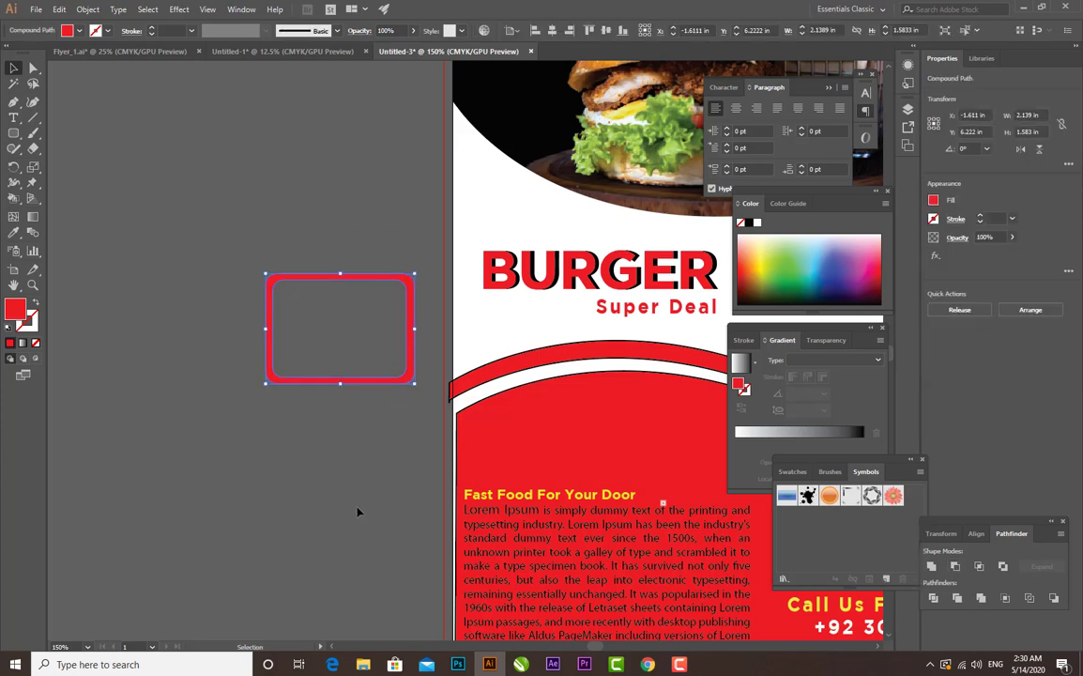
click(378, 451)
key(ctrl+=)
key(ctrl+=)
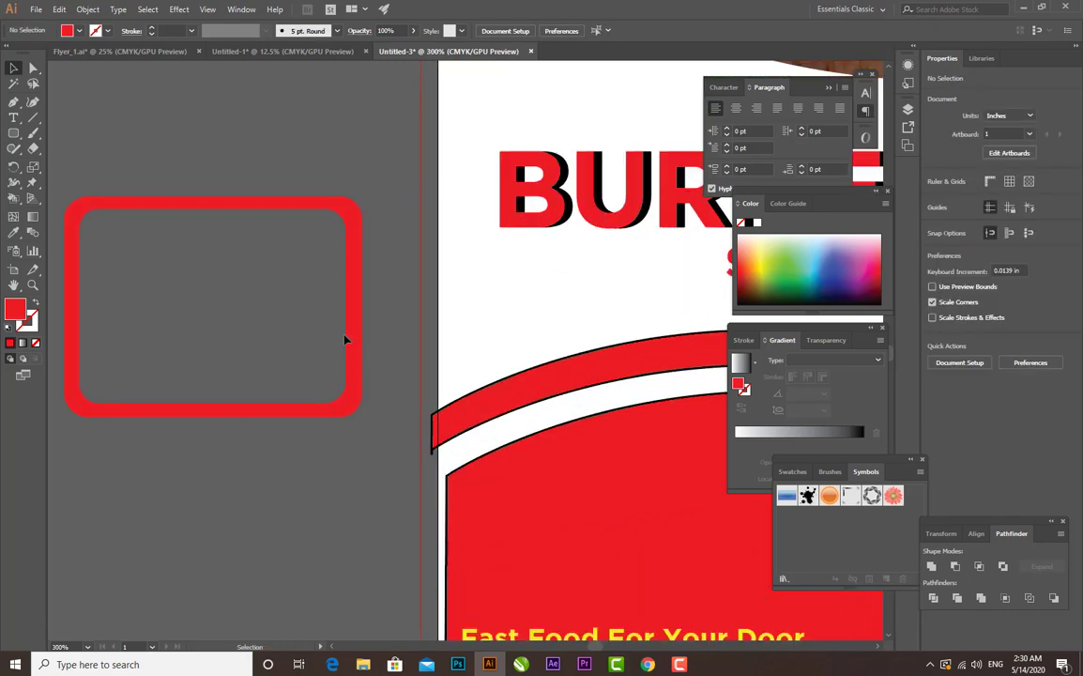
click(354, 332)
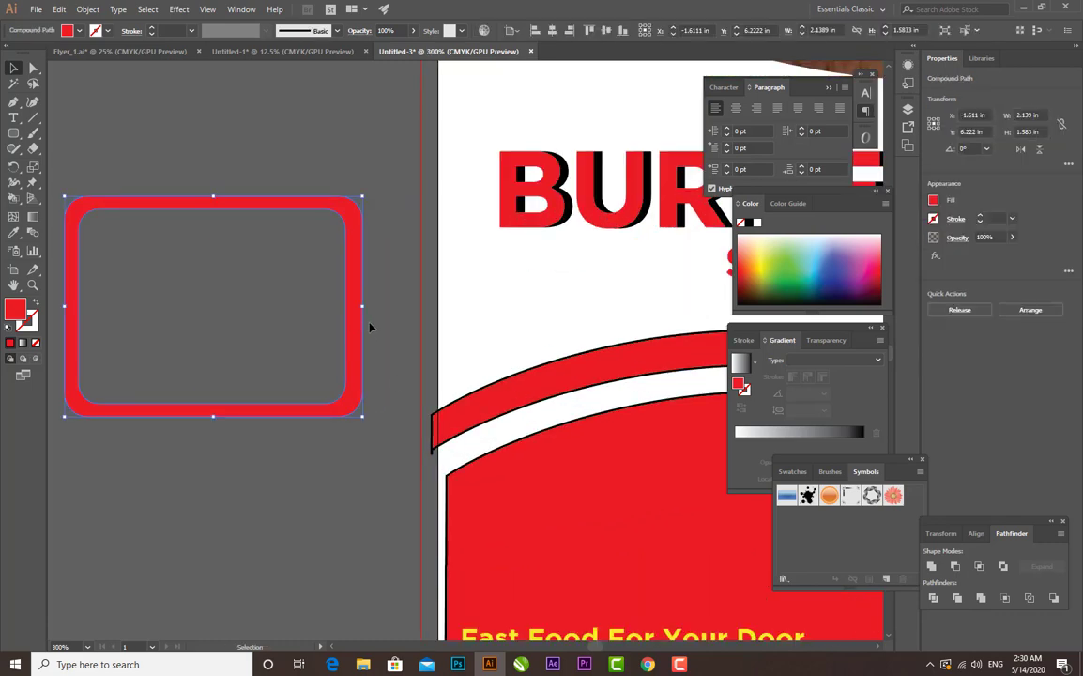
click(399, 355)
key(ctrl+z)
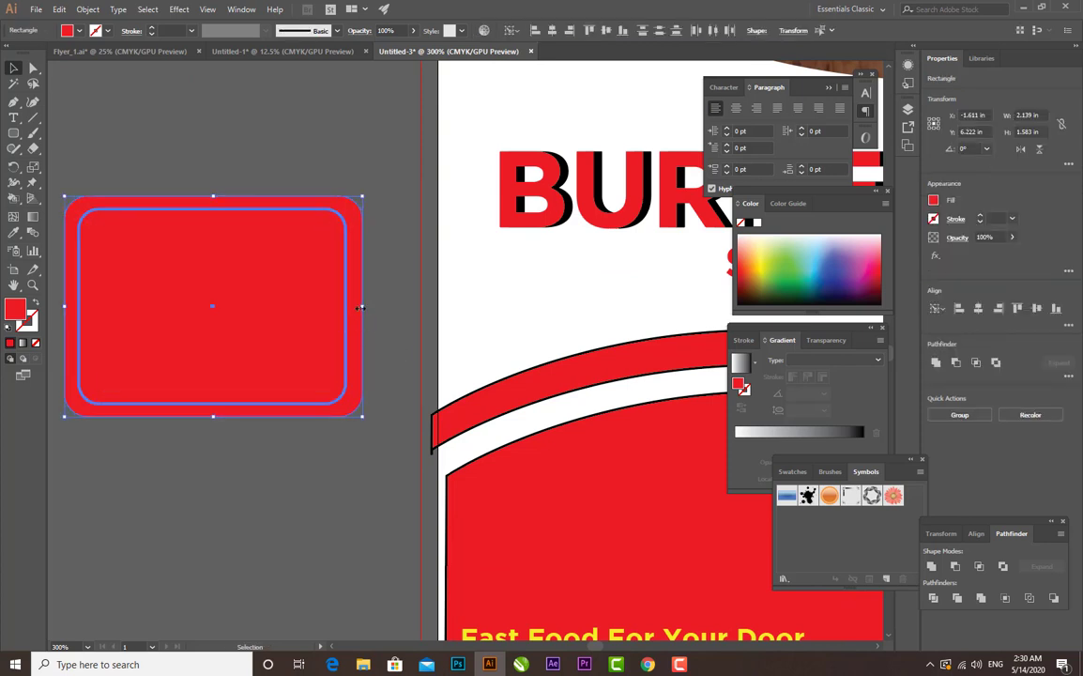
- Widen the outer rounded rectangle to about 2.15 in and the inner one to about 1.99 in, narrowing the side borders
click(391, 310)
click(134, 231)
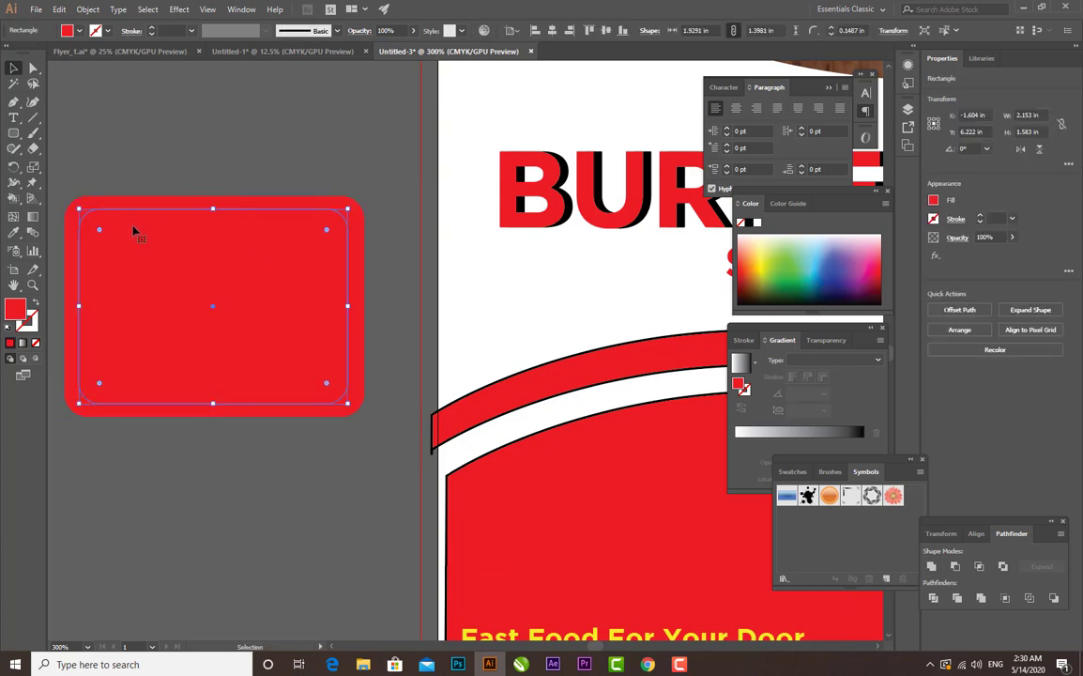
drag(348, 307, 353, 307)
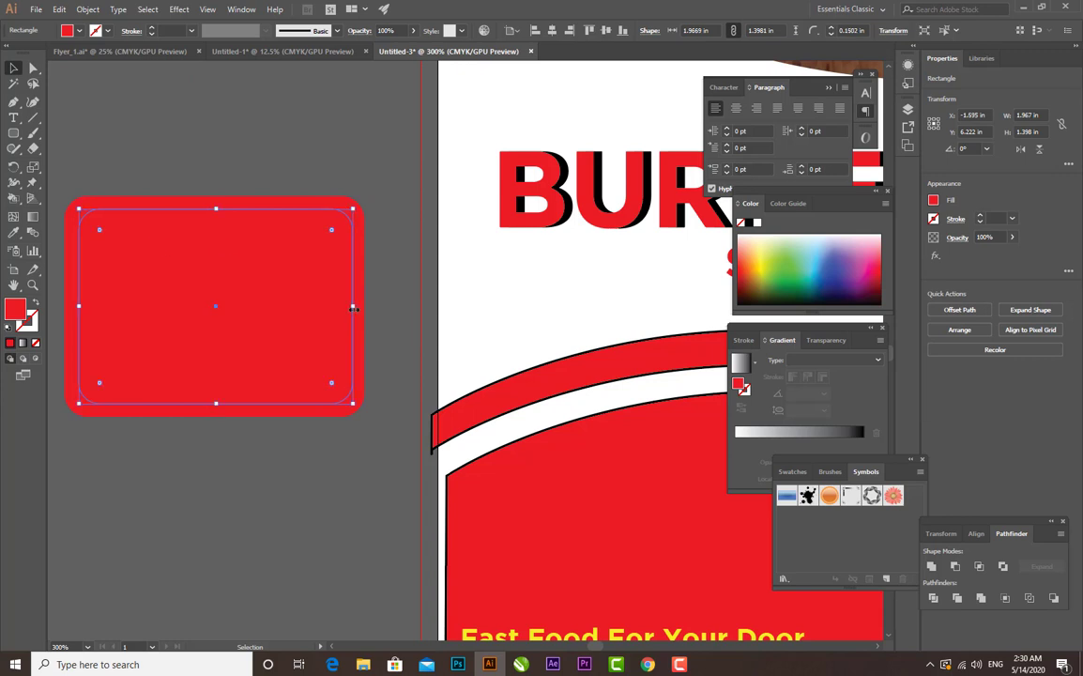
drag(81, 306, 76, 306)
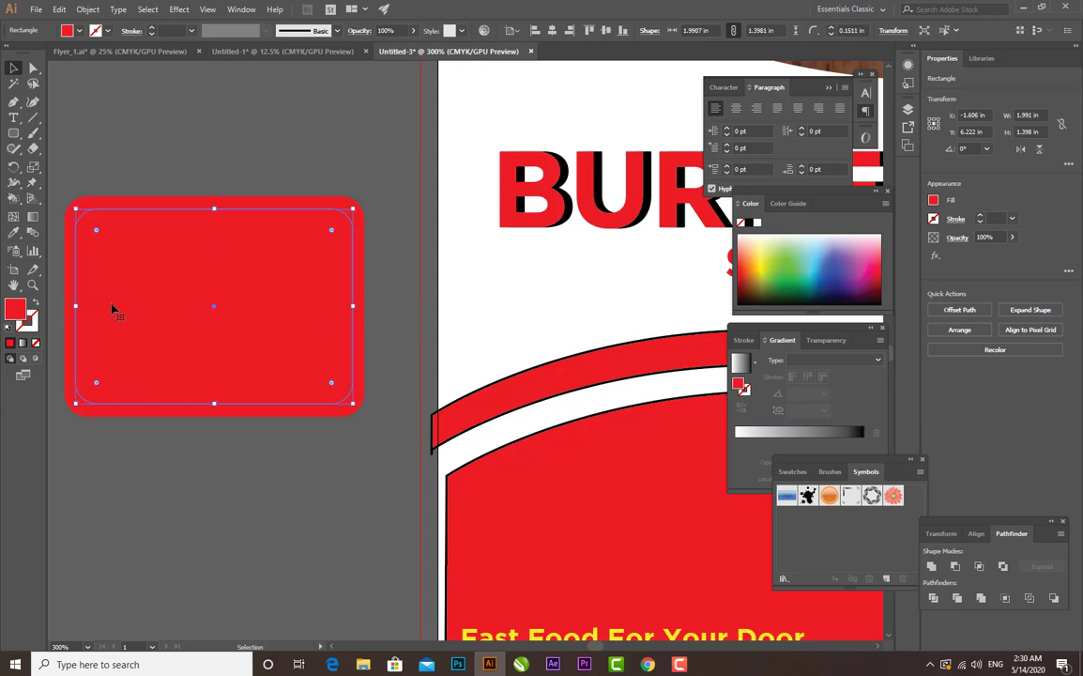
click(232, 428)
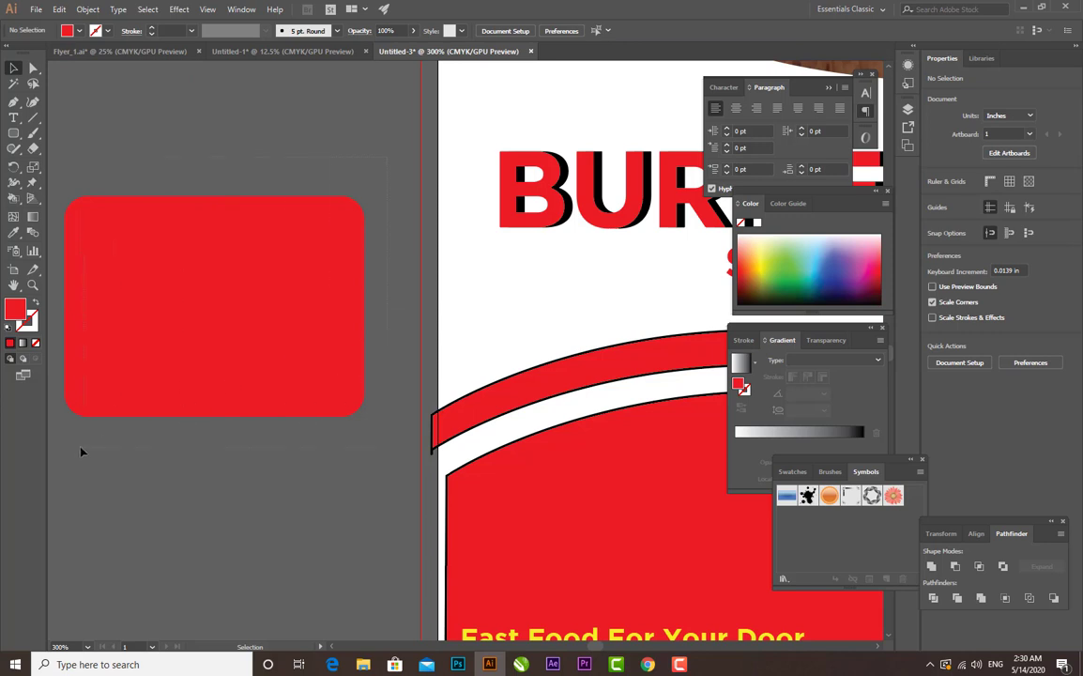
- Subtract the inner rounded rectangle from the outer one with Minus Front to form a hollow red frame
mouse_move(81, 448)
mouse_down()
mouse_move(53, 460)
mouse_move(82, 458)
mouse_up()
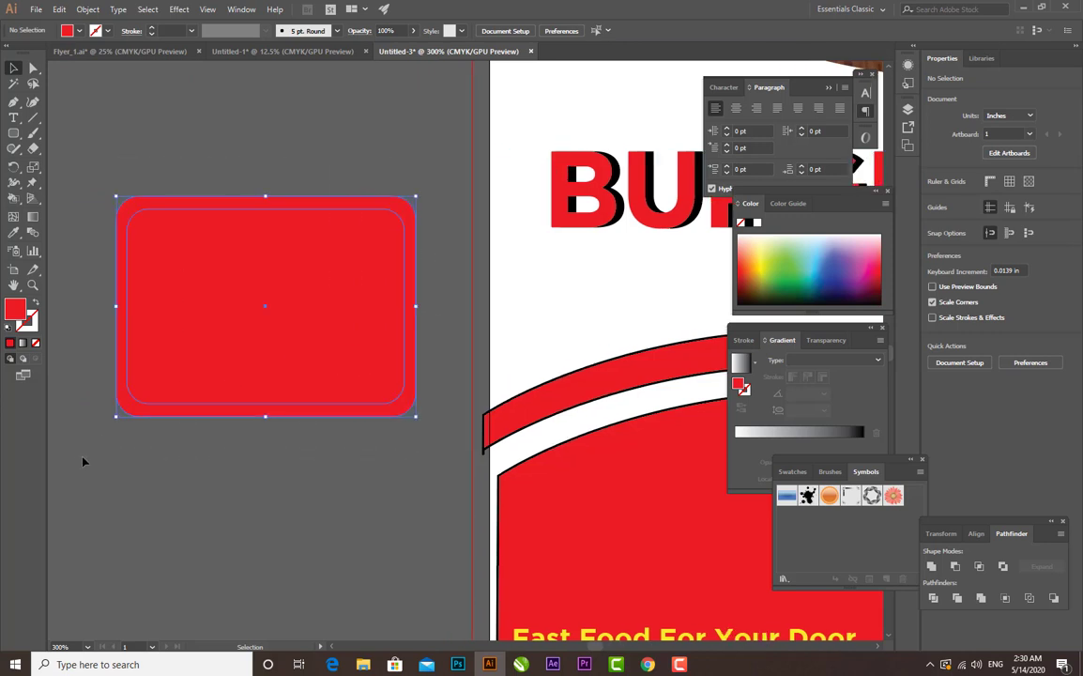
click(956, 566)
click(394, 542)
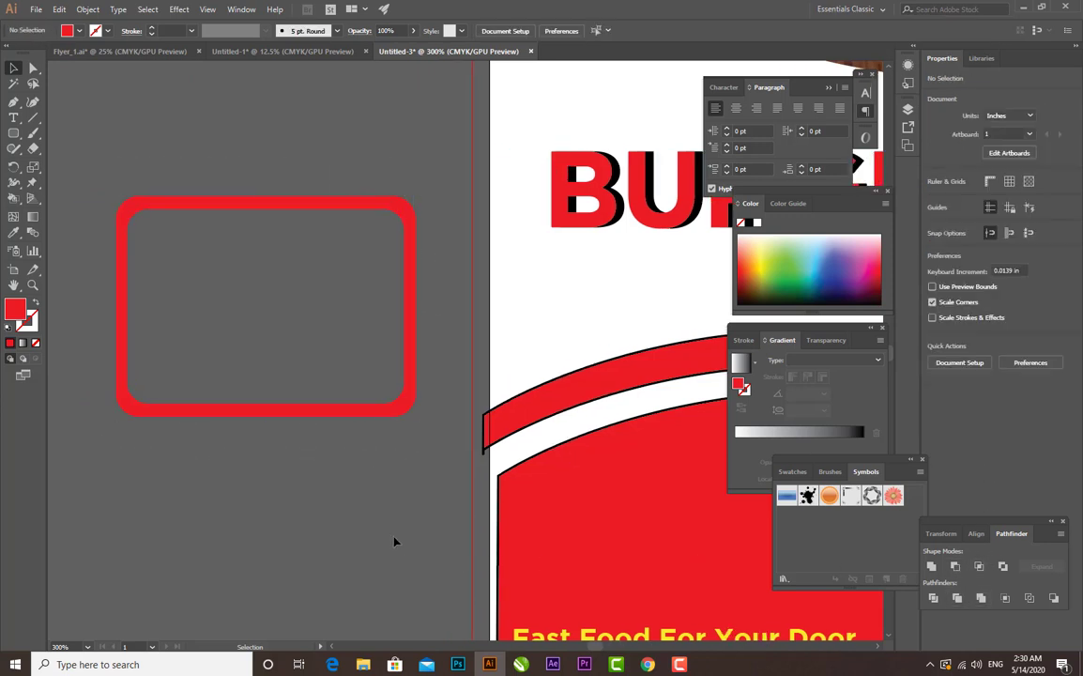
- Scale down the "Special Offer 25% Discount" text group and move it off the flyer into the red frame
key(ctrl+minus)
key(ctrl+minus)
key(ctrl+minus)
key(ctrl+minus)
key(ctrl+minus)
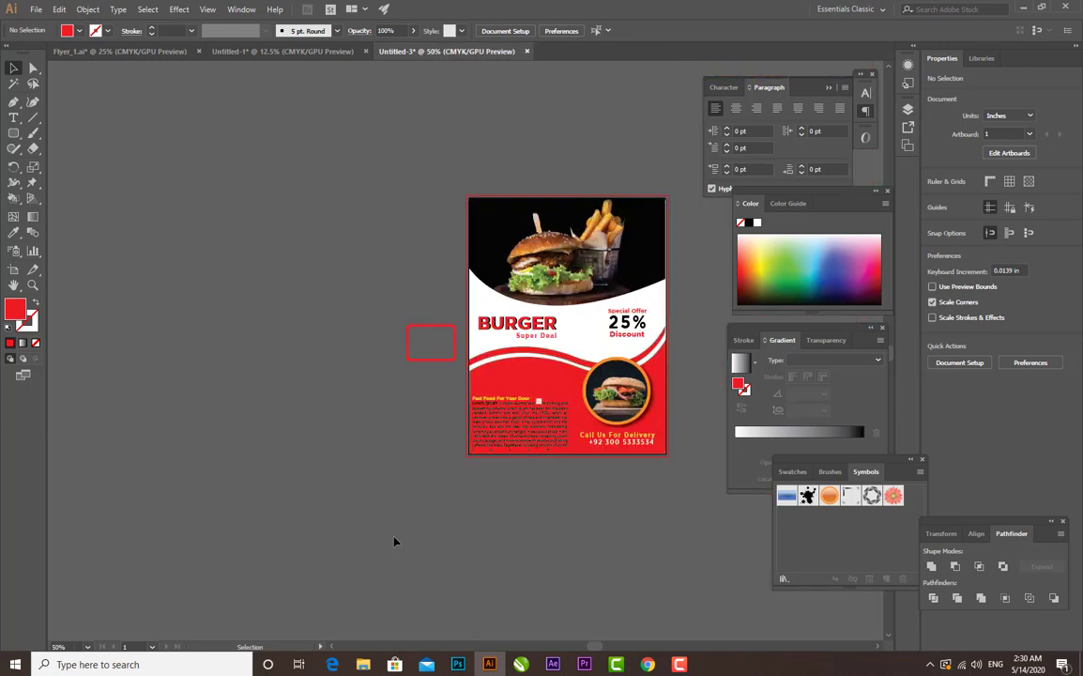
drag(395, 542, 263, 581)
click(512, 373)
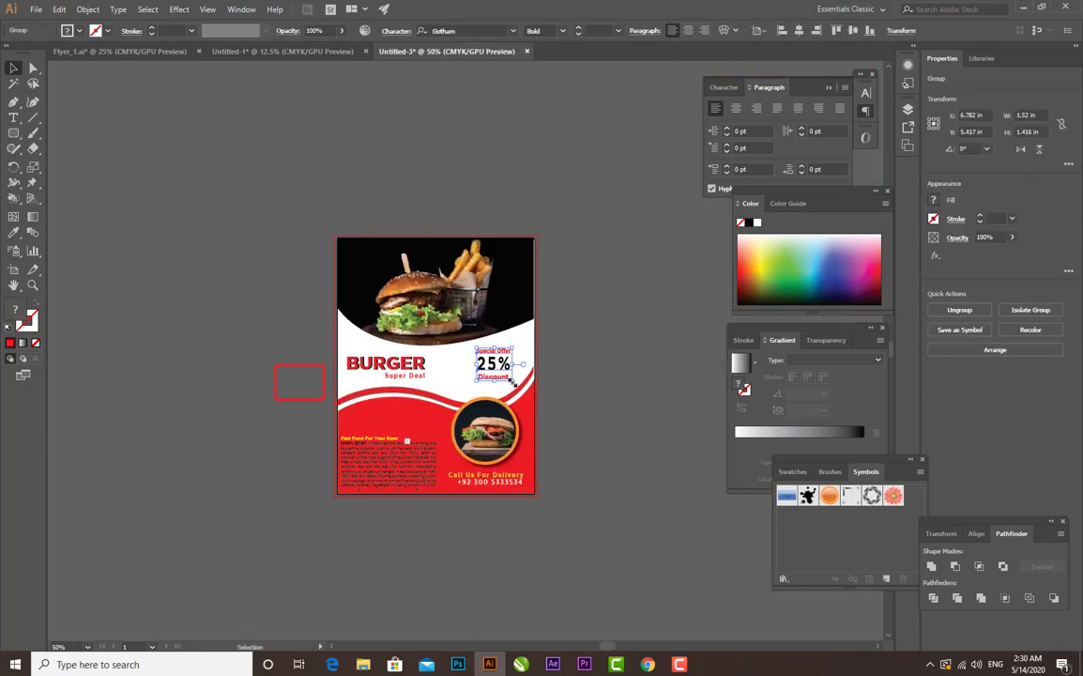
drag(518, 381, 299, 391)
- Enlarge the "Special Offer 25% Discount" text to fill the red frame and centre it inside
key(ctrl+equal)
key(ctrl+plus)
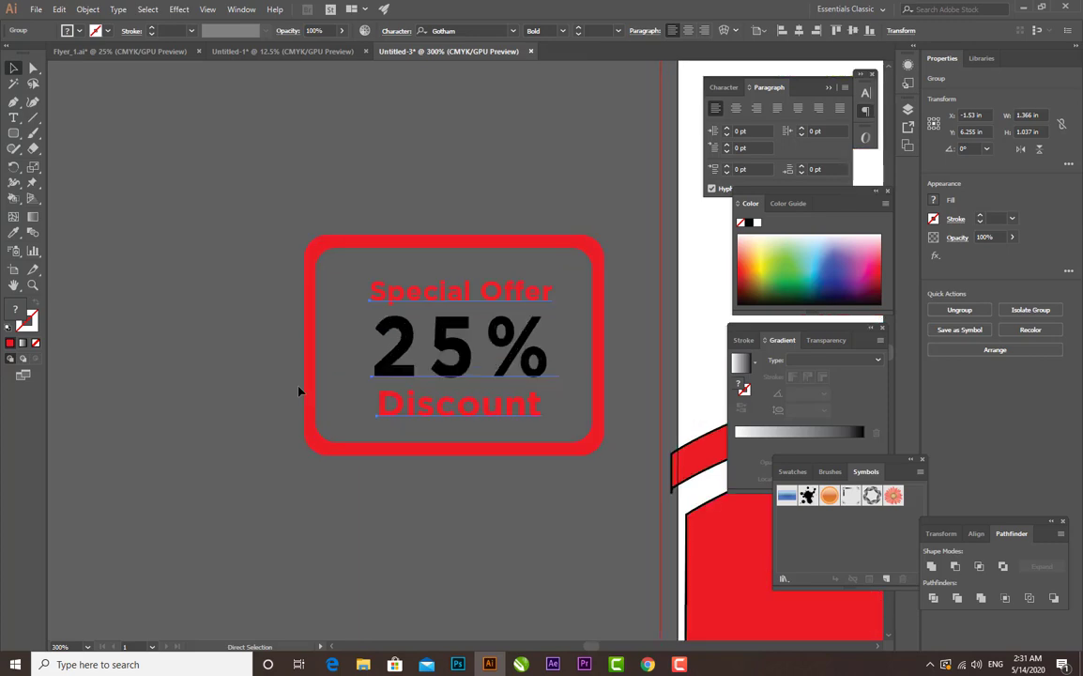
drag(601, 253, 620, 232)
drag(450, 340, 437, 333)
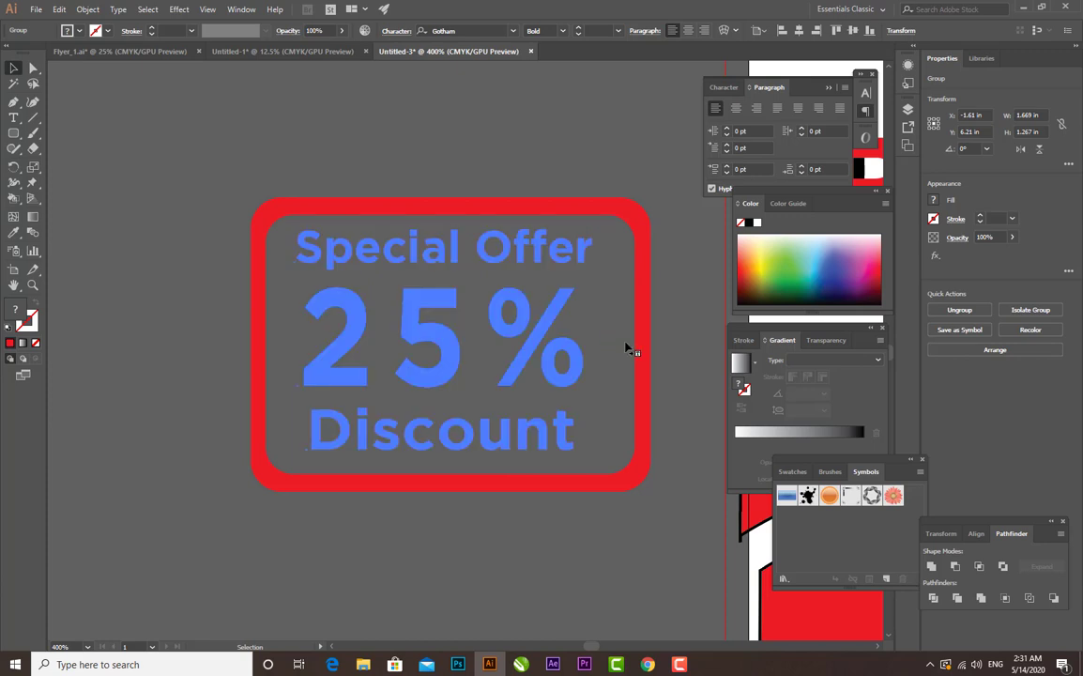
drag(300, 348, 284, 344)
drag(439, 340, 451, 344)
click(455, 547)
- Group the red frame with the discount text and place the badge on the flyer's white area, right of the "BURGER" heading
key(ctrl+minus)
key(ctrl+minus)
key(ctrl+minus)
key(ctrl+minus)
key(ctrl+minus)
key(ctrl+minus)
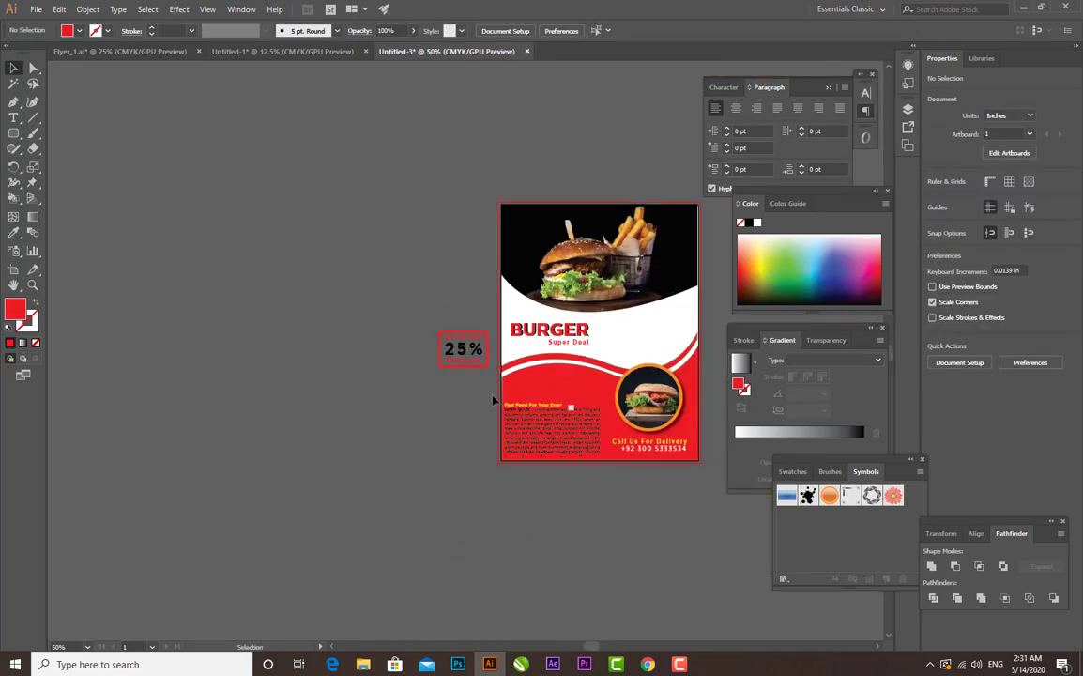
key(ctrl+a)
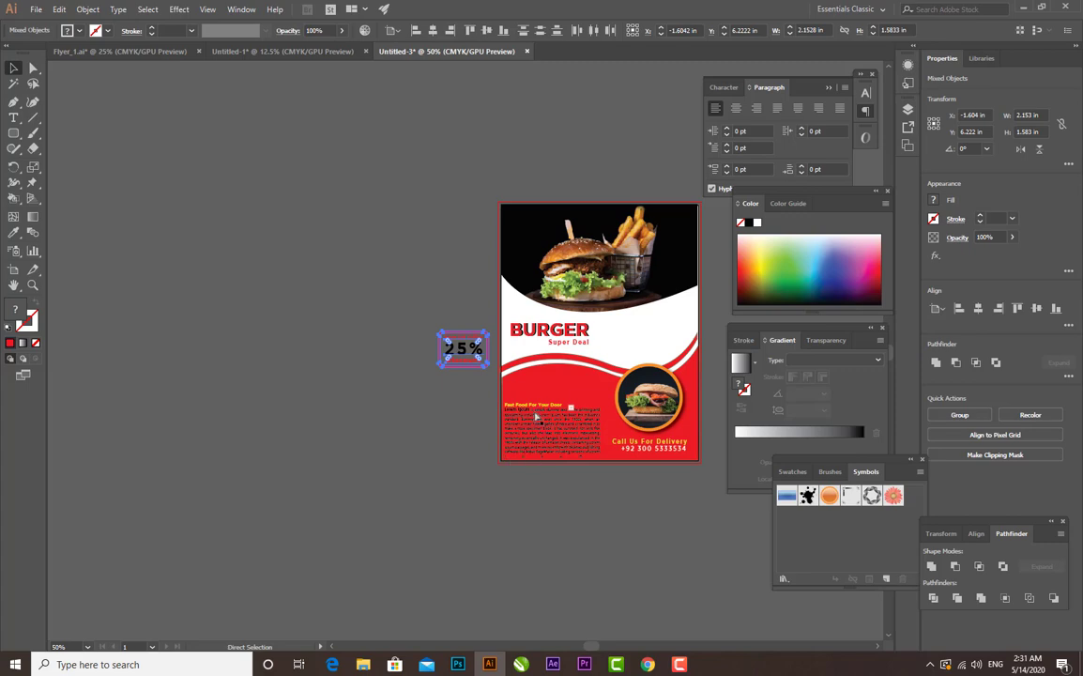
drag(450, 343, 643, 327)
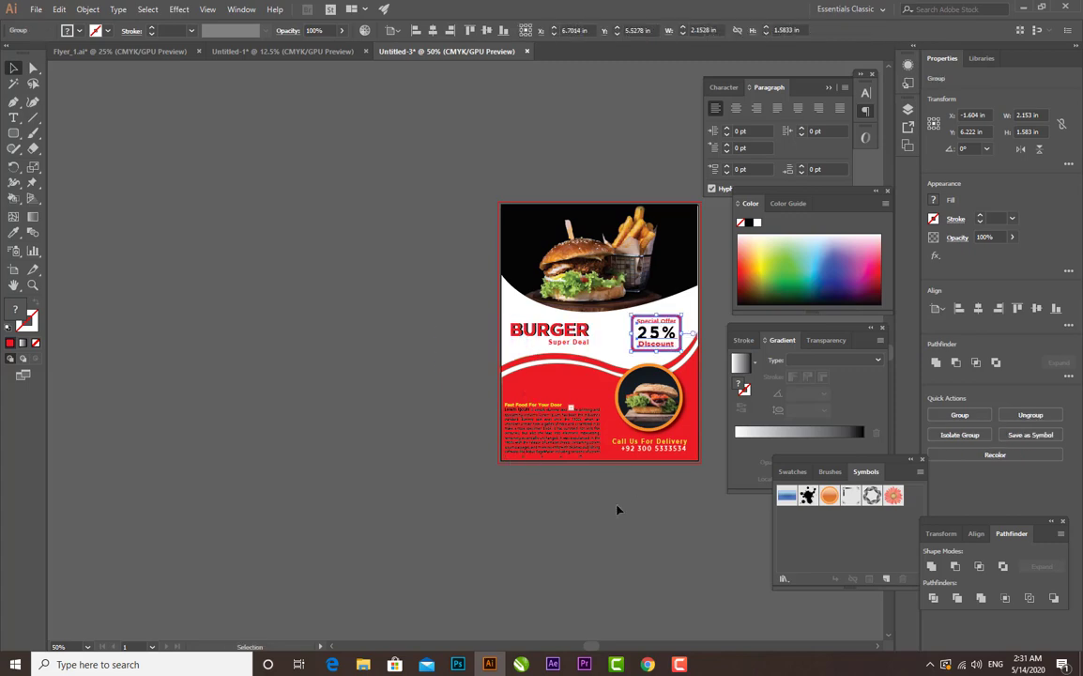
click(602, 541)
- Pull the right side of the lower red shape inward to the flyer's right edge, making it about 8.48 in wide
key(ctrl+plus)
key(ctrl+plus)
key(ctrl+plus)
drag(418, 436, 227, 436)
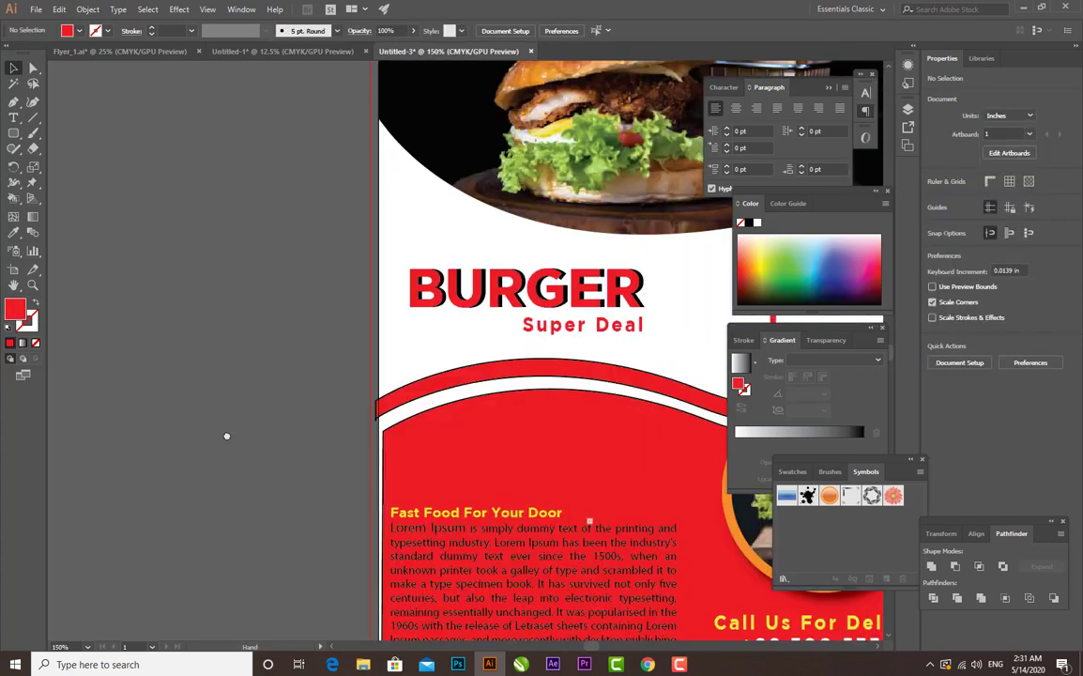
drag(575, 370, 249, 395)
click(497, 322)
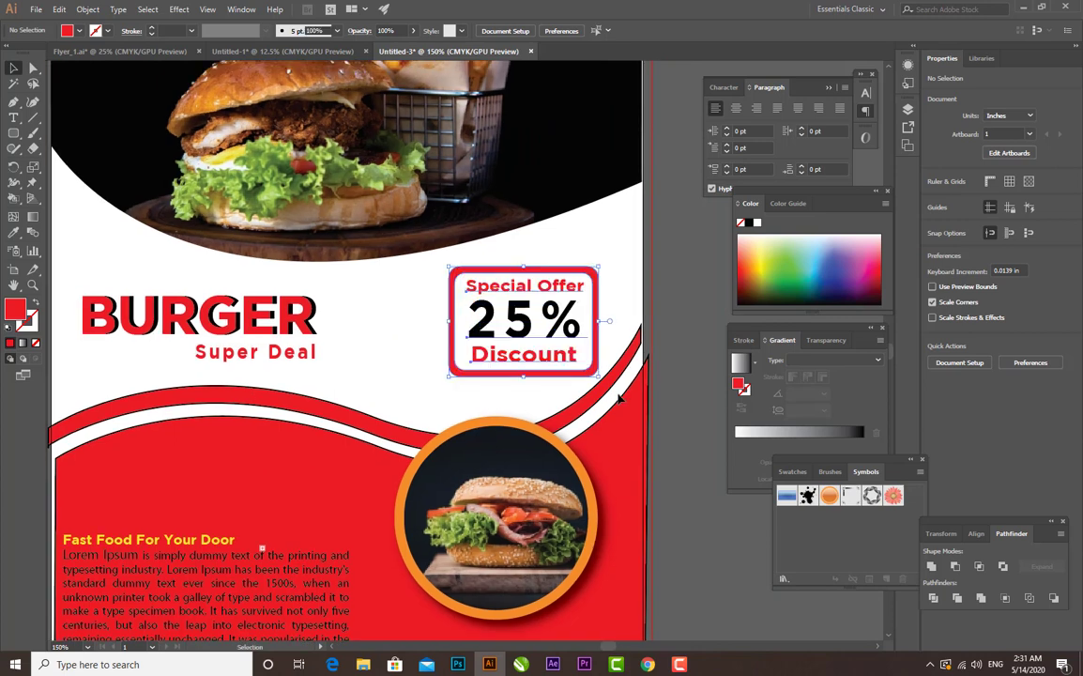
click(655, 443)
click(649, 480)
drag(650, 533, 644, 534)
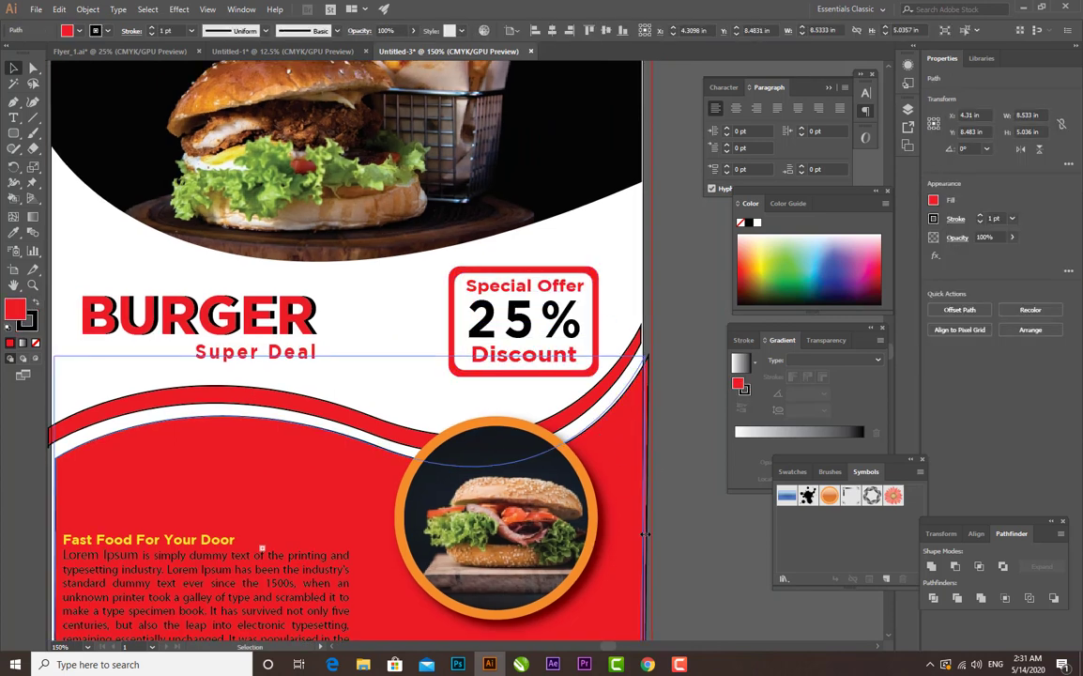
click(677, 532)
- Fit the left ends of the lower red shape and the thin red wave band to the flyer's left edge
drag(300, 480, 430, 452)
click(185, 532)
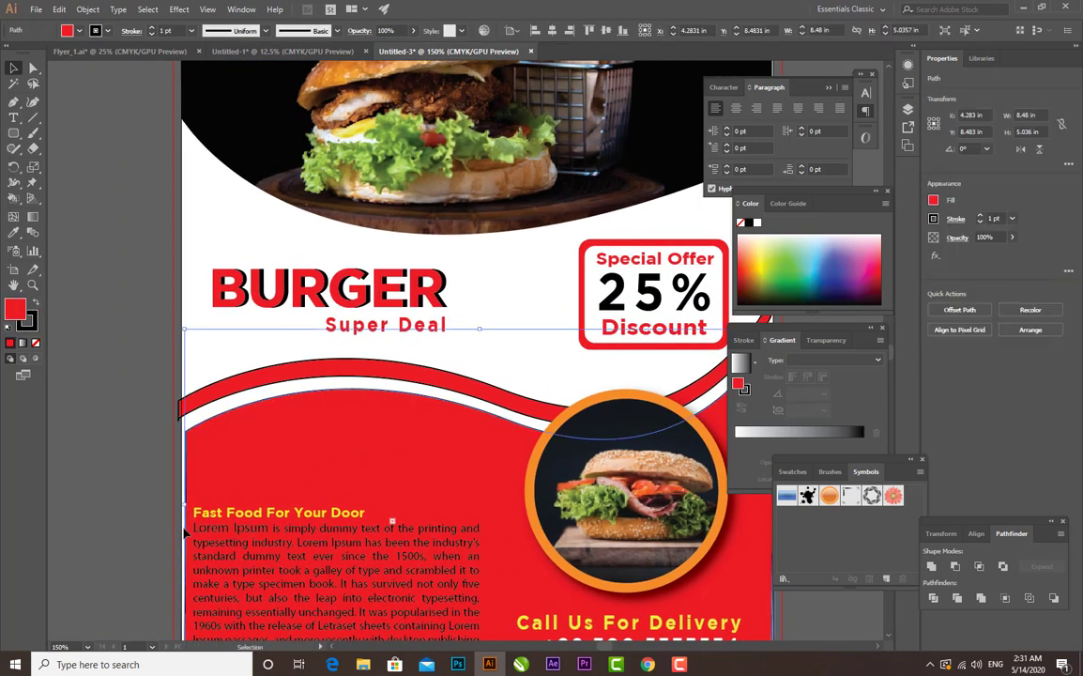
drag(185, 509, 182, 508)
click(180, 381)
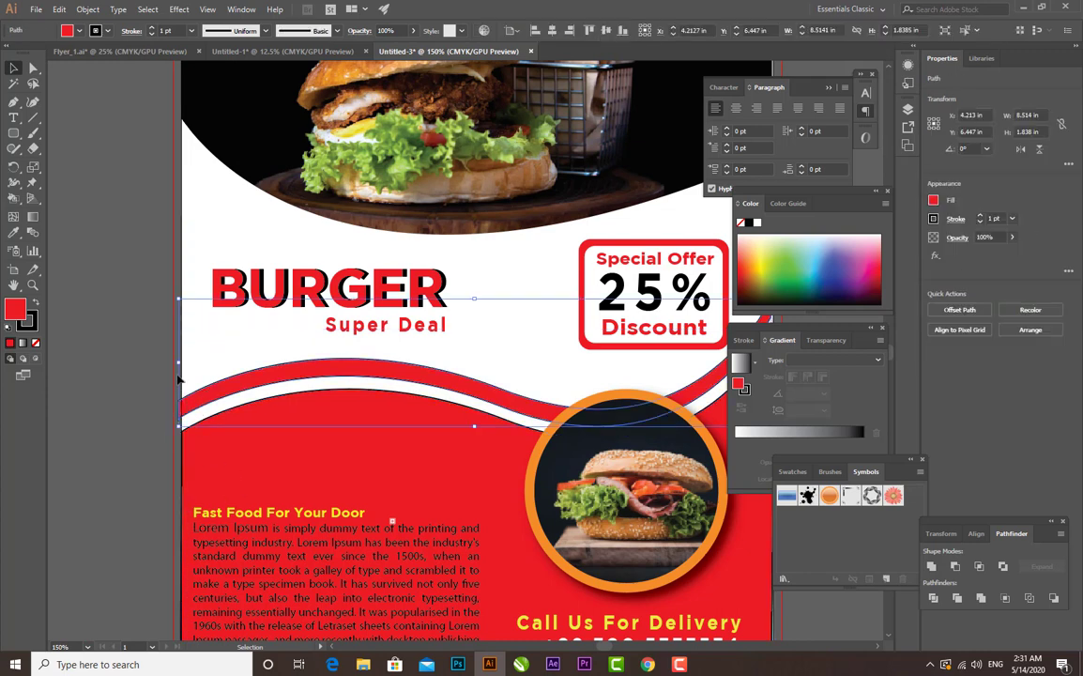
drag(180, 362, 182, 362)
click(403, 347)
- Remove the black stroke from the lower red shape and from the thin red wave band
drag(510, 360, 334, 407)
click(599, 463)
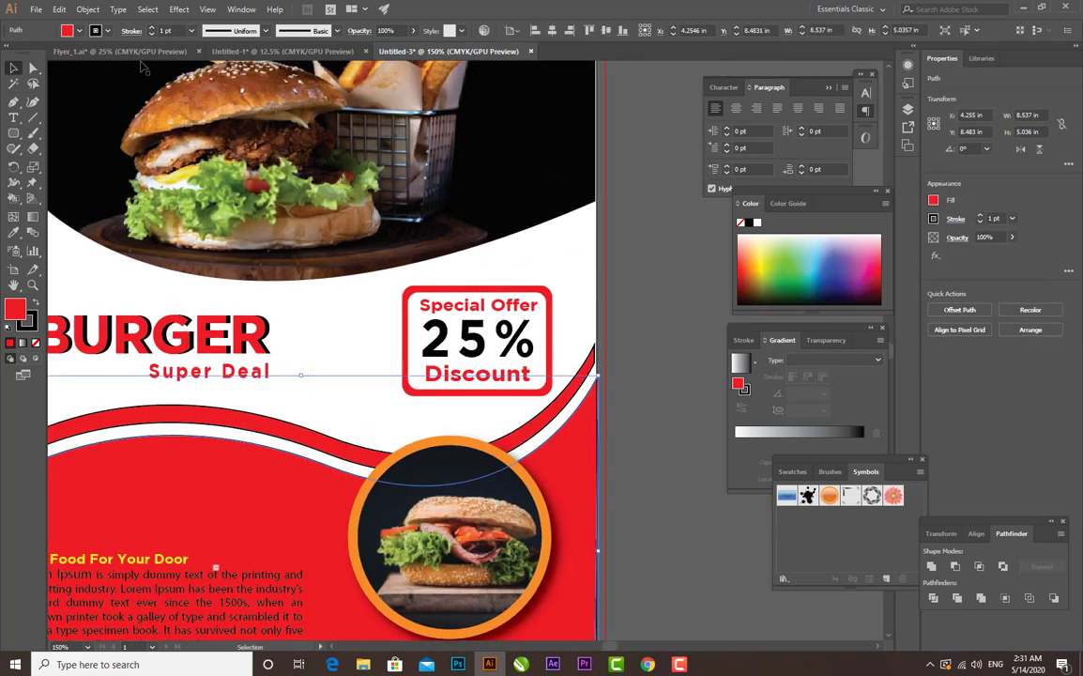
click(108, 32)
click(11, 54)
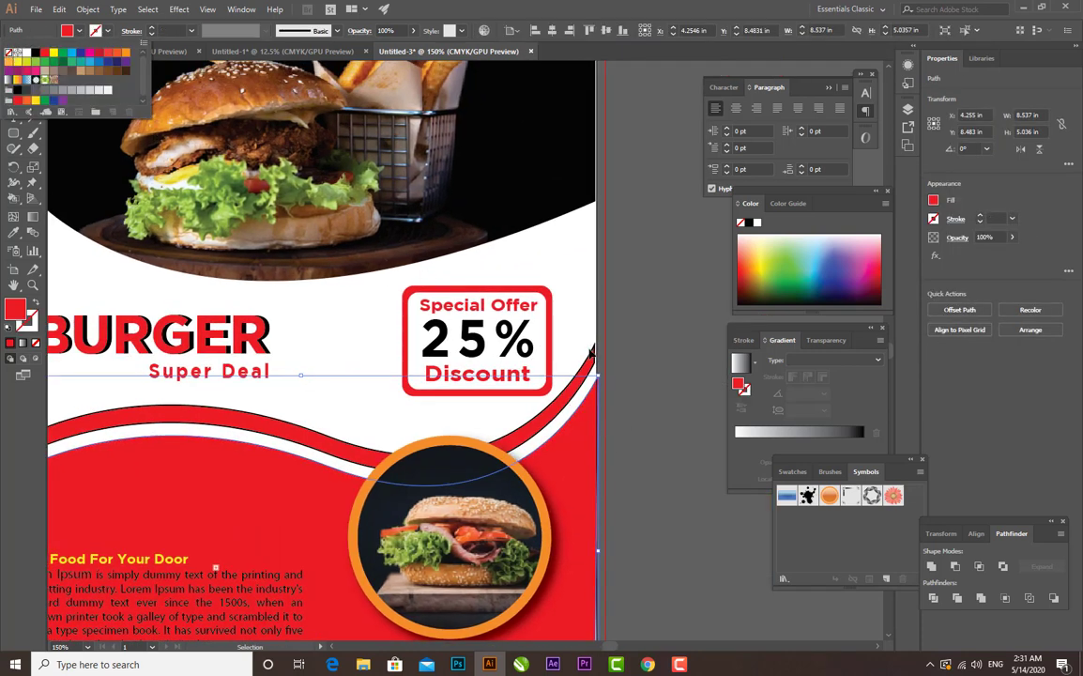
click(560, 410)
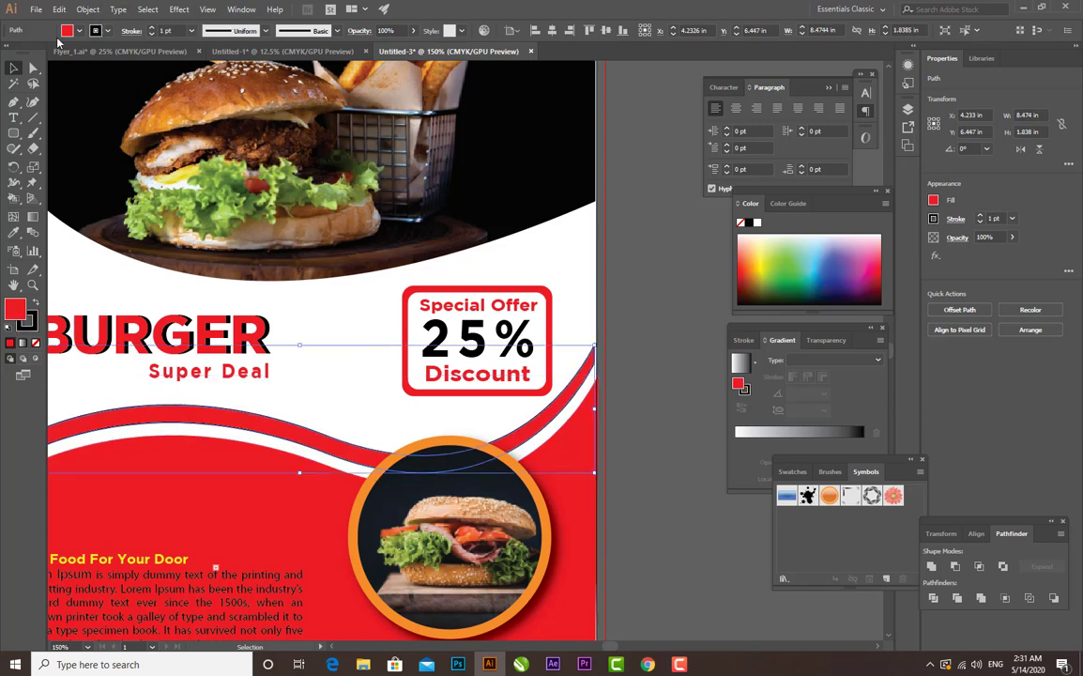
click(108, 32)
click(12, 55)
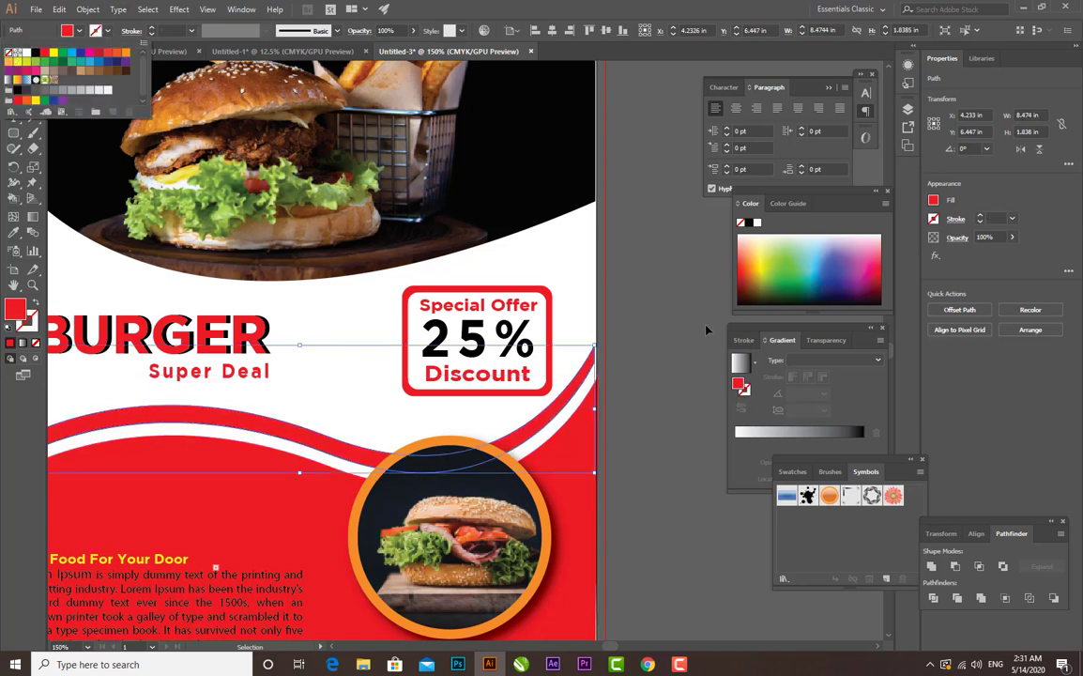
click(634, 418)
click(578, 463)
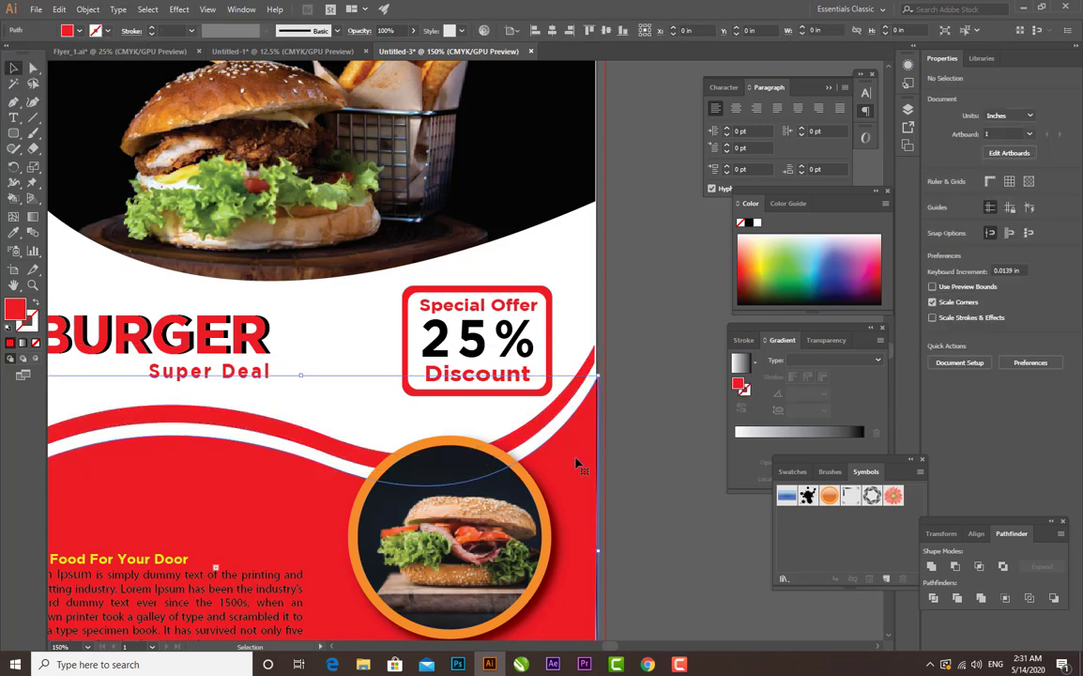
click(636, 427)
key(ctrl+0)
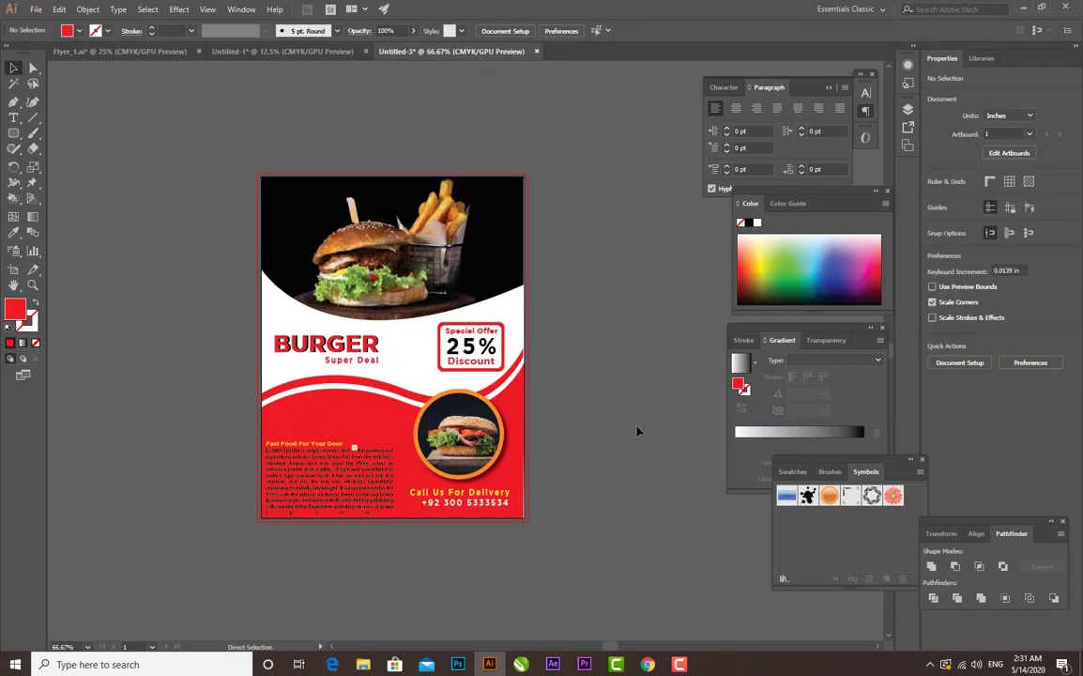
key(ctrl+1)
drag(638, 432, 665, 400)
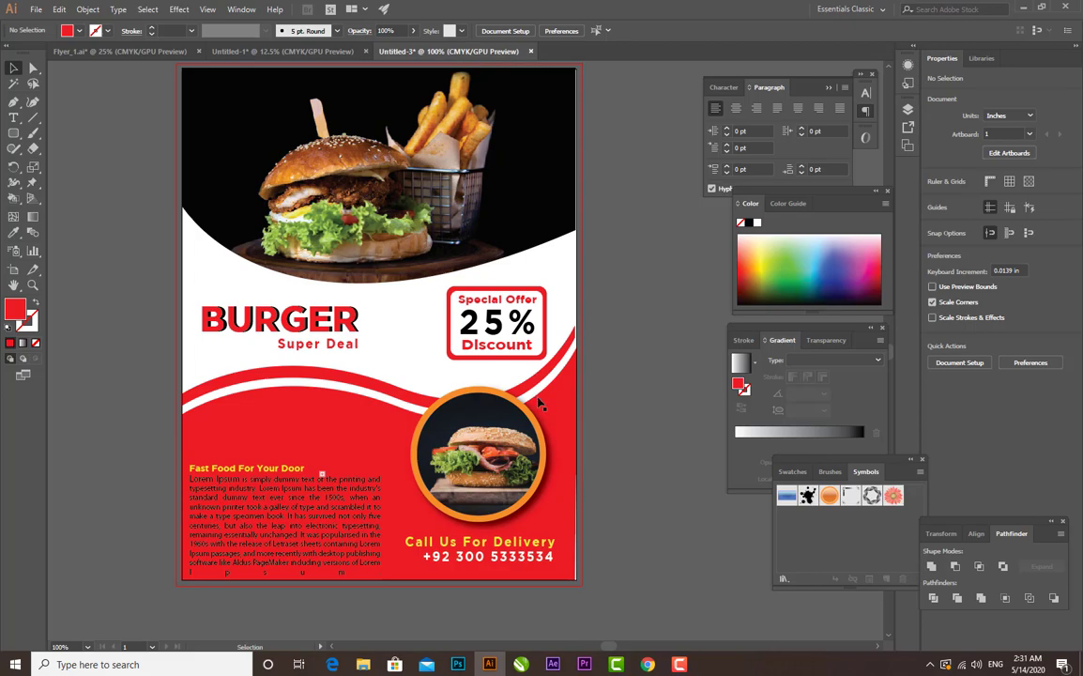